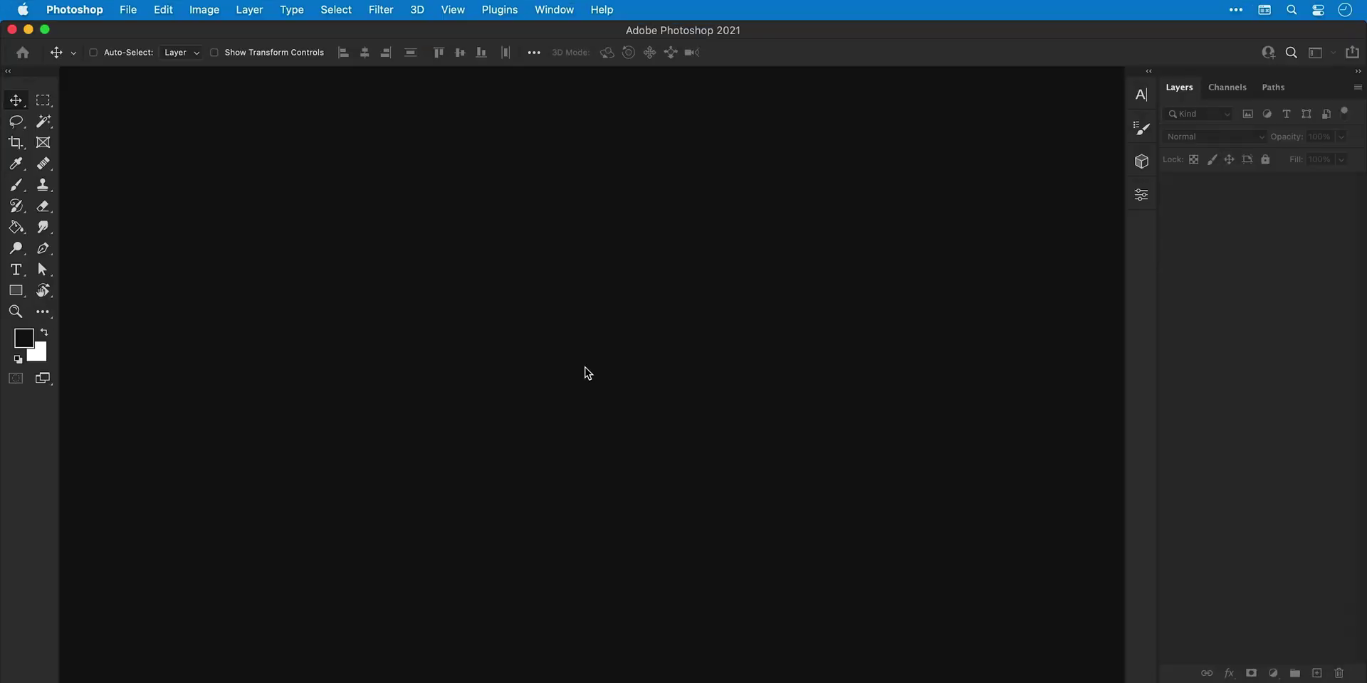
- Create a new 7680 × 3840 px document at 300 pixels/inch in 16-bit RGB with a white background
key("super+n")
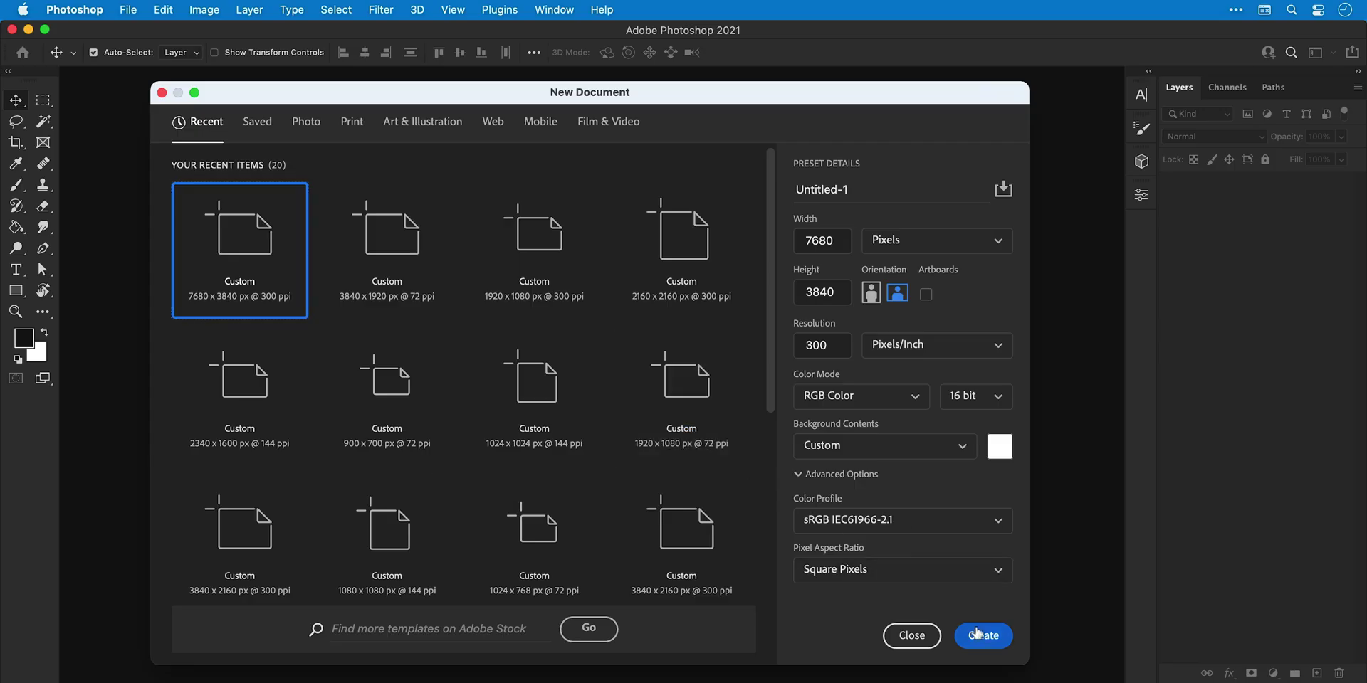
left_click(980, 634)
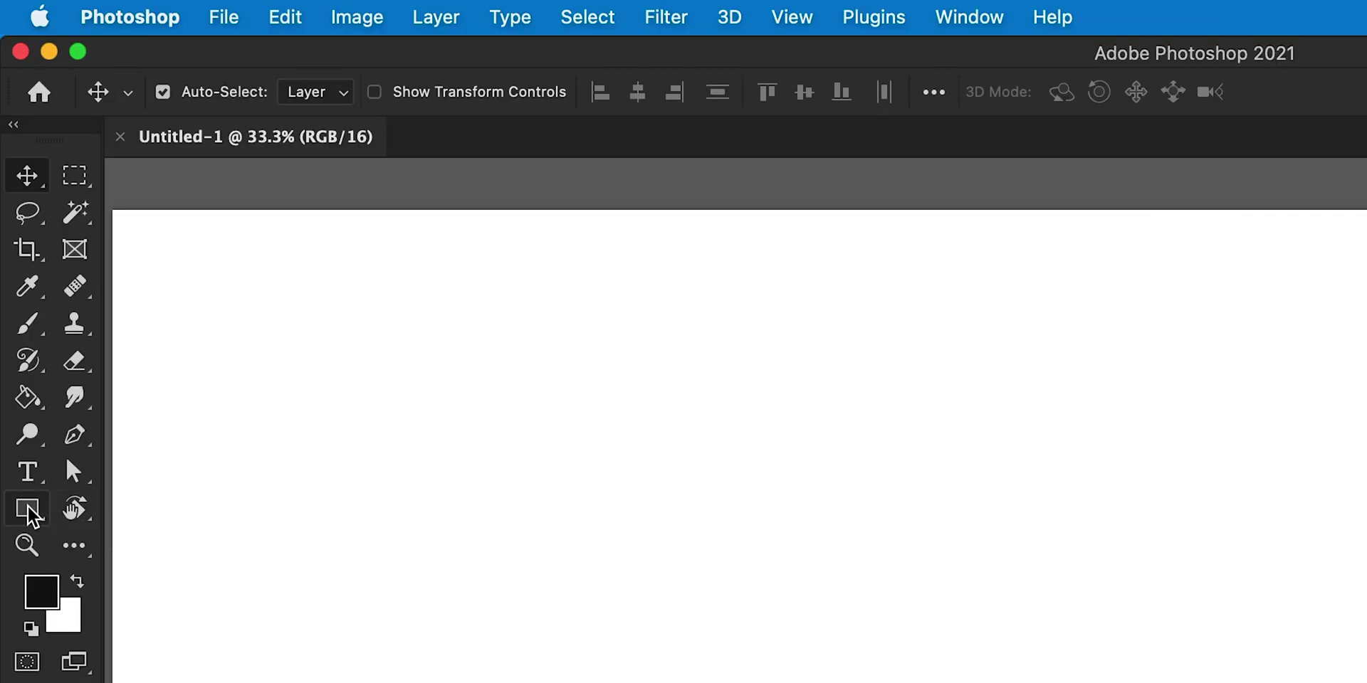
- Create a rectangle shape 4480 px wide and 2520 px high with square corners
left_click(16, 291)
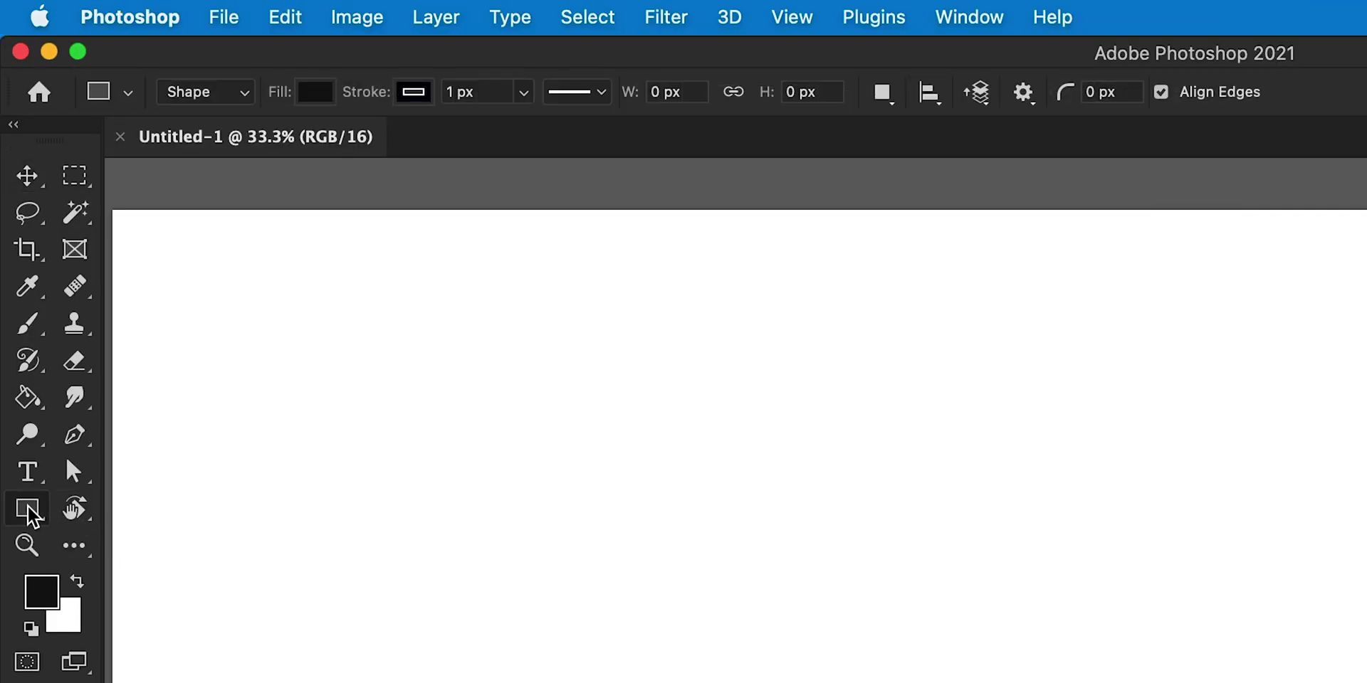
left_click(919, 541)
type("4480")
key("Tab")
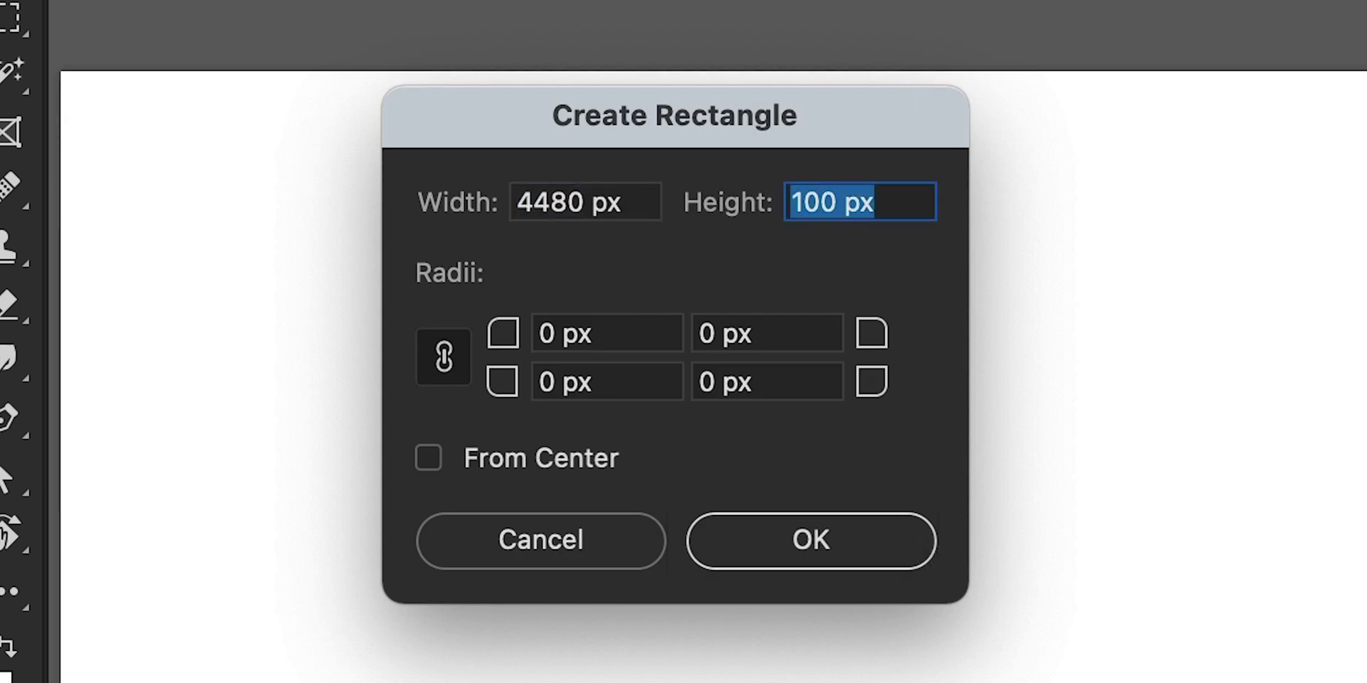
type("2520")
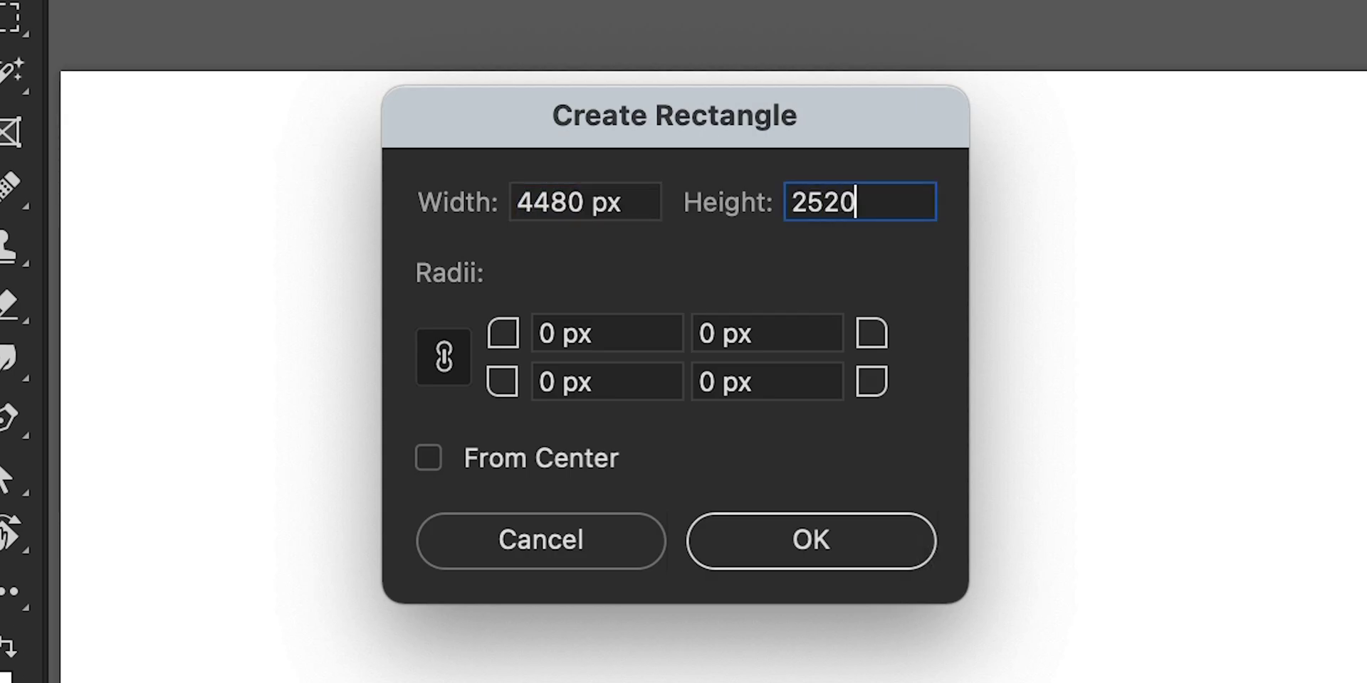
key("Return")
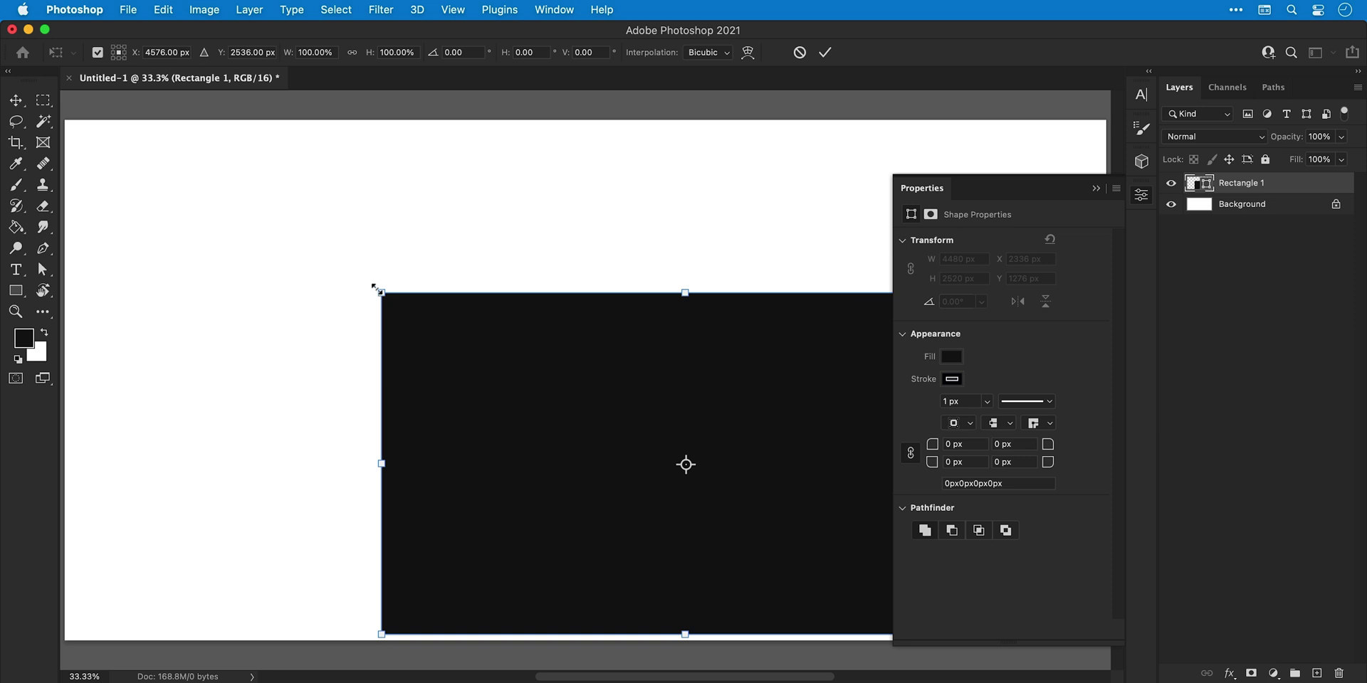
- Scale the rectangle down to about 3213 × 1807 px and place it horizontally centred, slightly above the canvas middle
left_click_drag(374, 287, 460, 333)
left_click_drag(594, 412, 489, 296)
key("Return")
- Set the rectangle's fill colour to pink e28686
double_click(1200, 186)
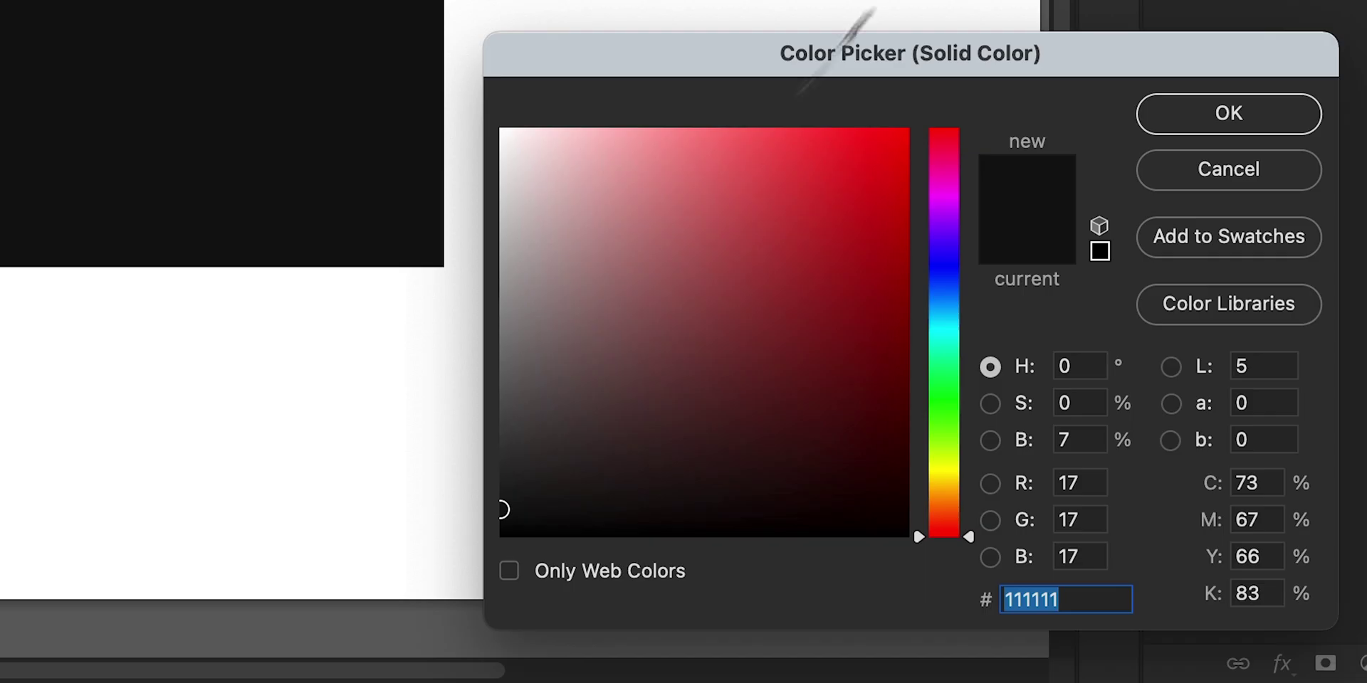
left_click_drag(668, 210, 667, 175)
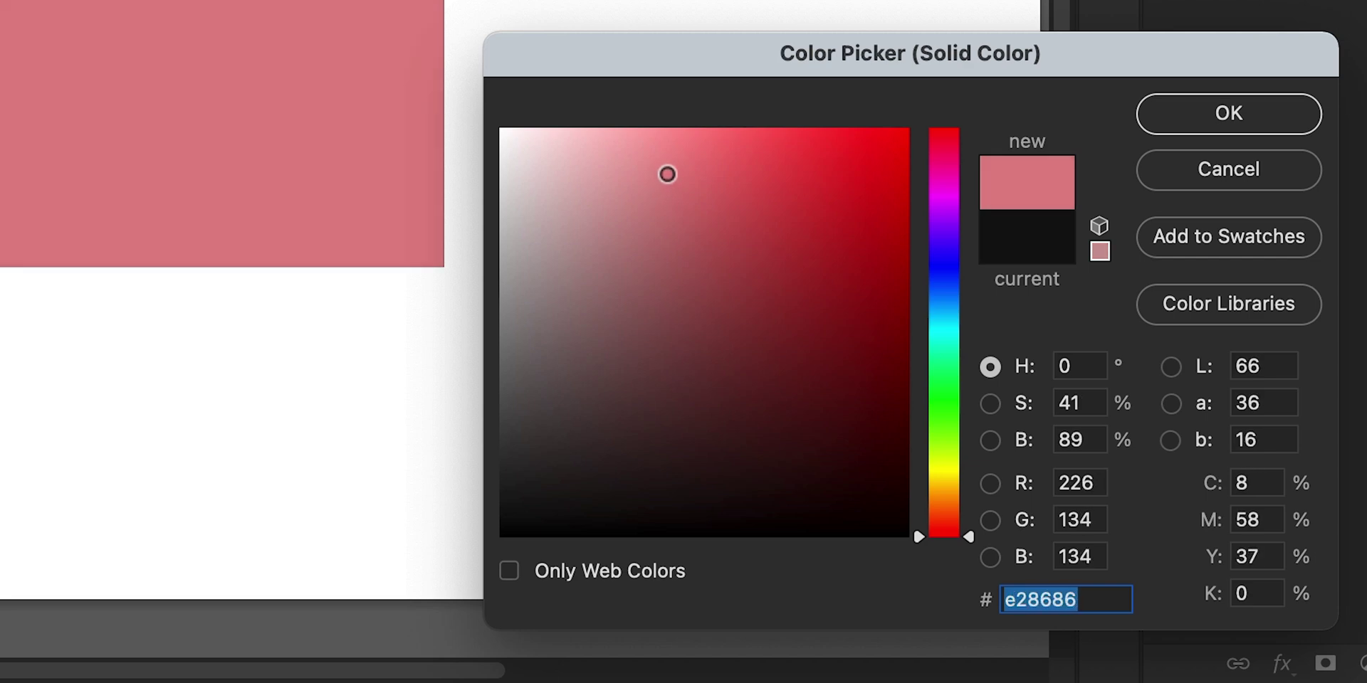
left_click(1171, 117)
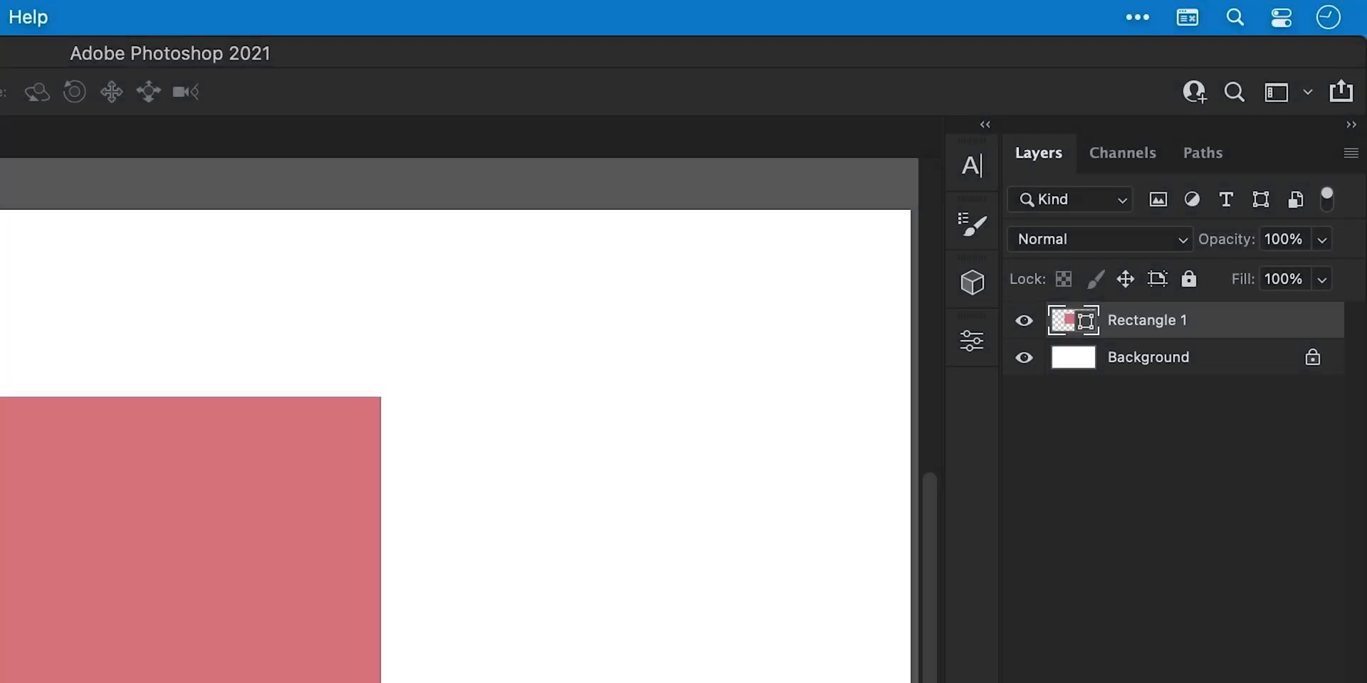
- Duplicate the pink rectangle and set the lower copy's fill colour to blue 2676a9
key("super+j")
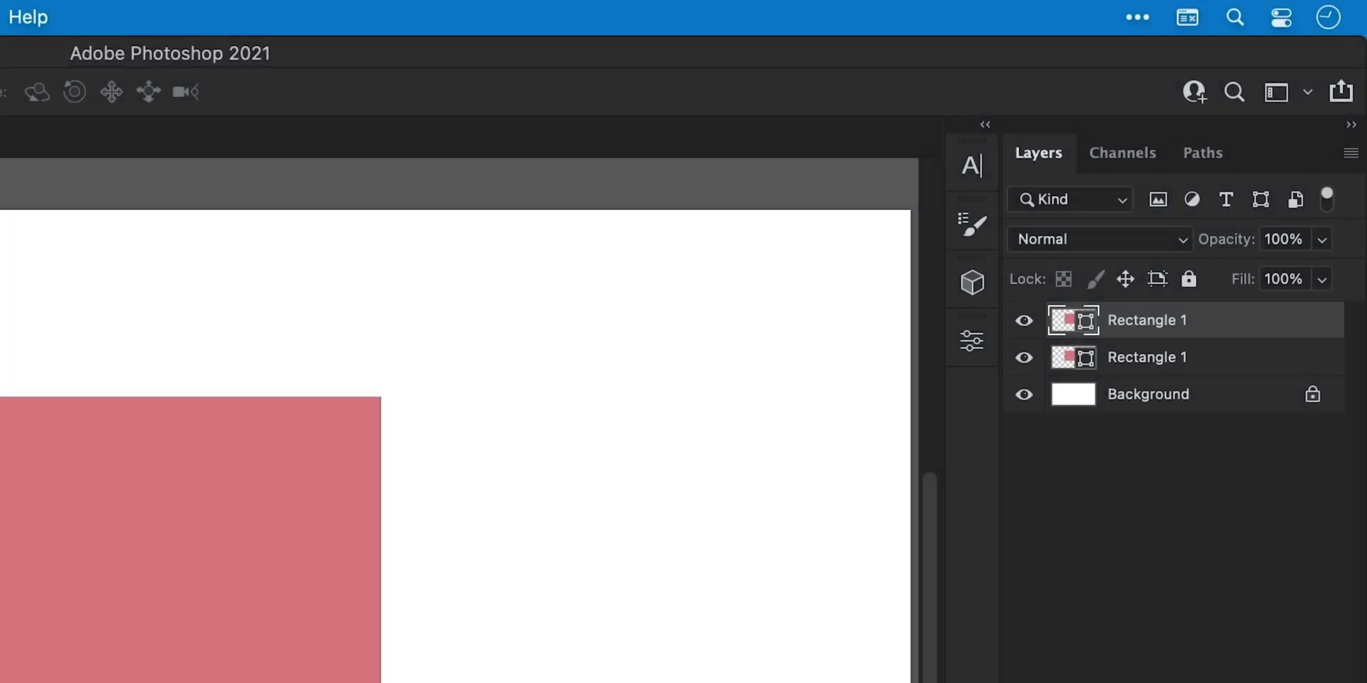
left_click(1147, 358)
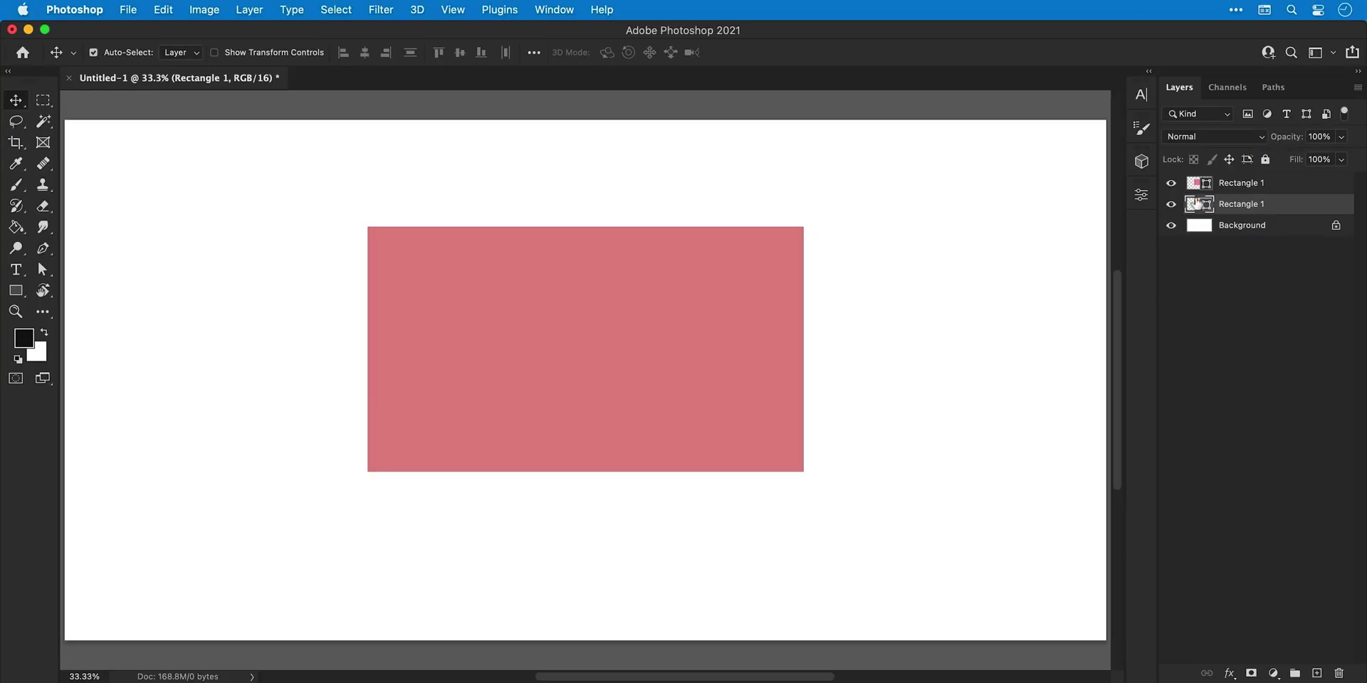
double_click(1198, 204)
left_click(1061, 491)
left_click_drag(993, 485, 994, 470)
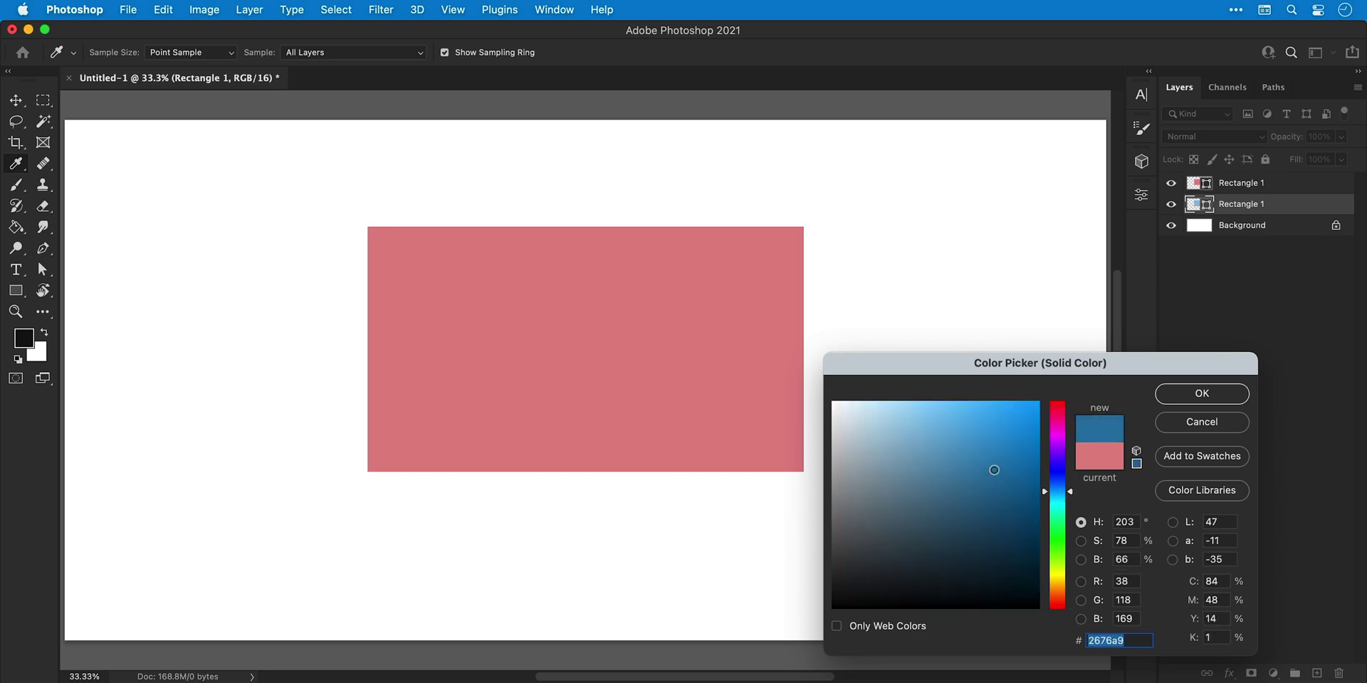
left_click(1209, 400)
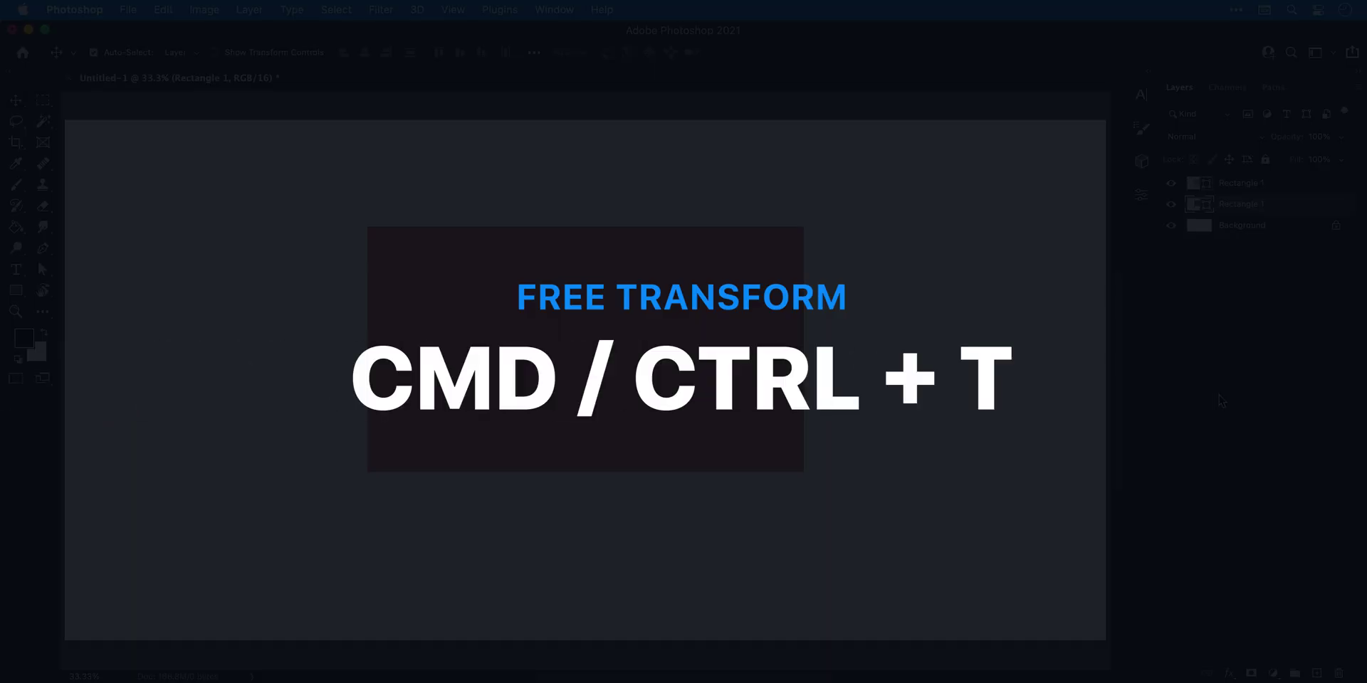
- Enlarge the blue rectangle to about 3424 × 2013 px so it frames the pink one evenly on all sides
key("super+t")
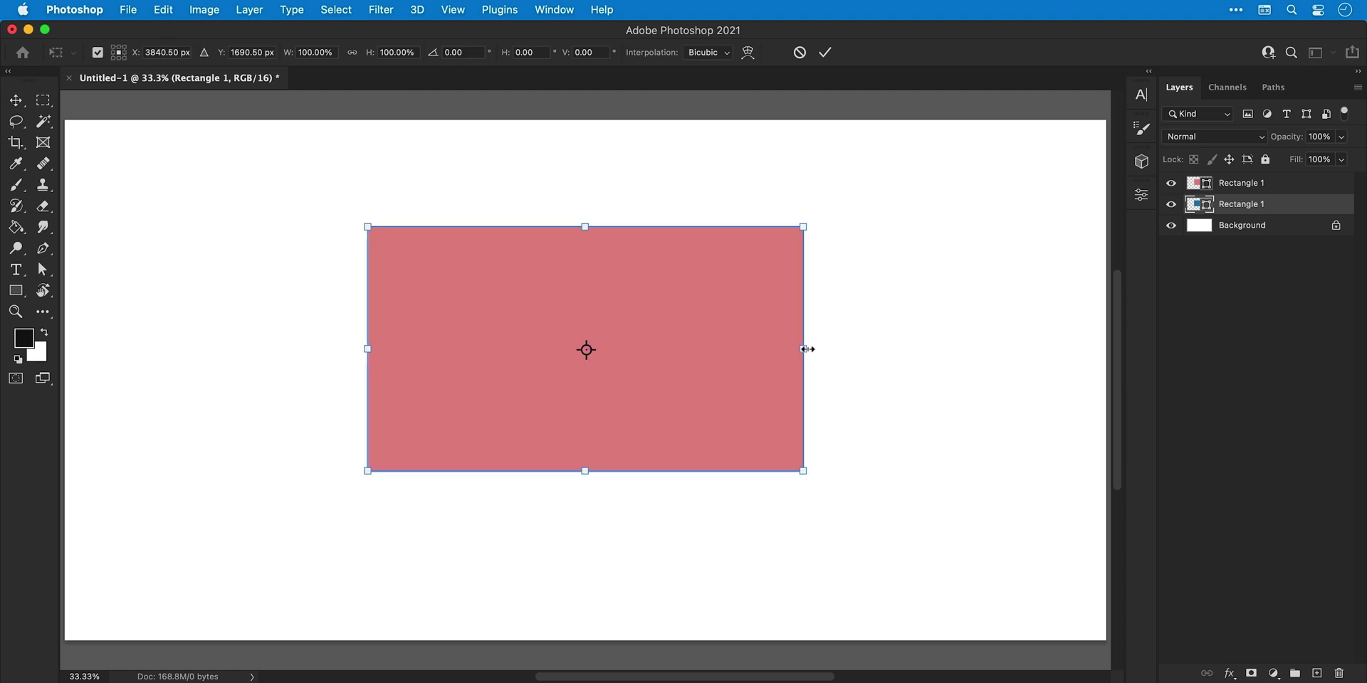
left_click_drag(805, 348, 818, 347)
left_click_drag(585, 227, 585, 213)
mouse_move(584, 471)
left_mouse_down()
mouse_move(589, 535)
mouse_move(596, 480)
left_mouse_up()
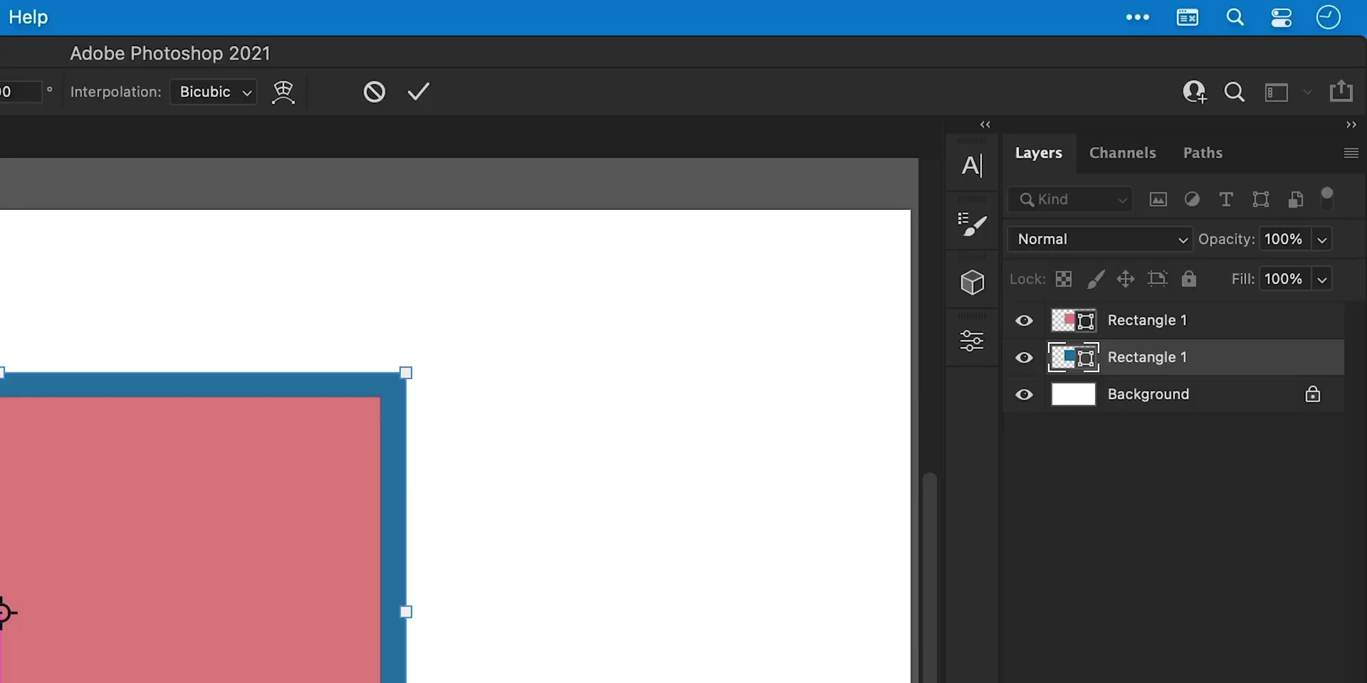
key("Return")
- Duplicate the blue rectangle, move the copy down and shrink it from above into a strip about 498 px high below the frame
key("super+j")
left_click_drag(360, 286, 360, 356)
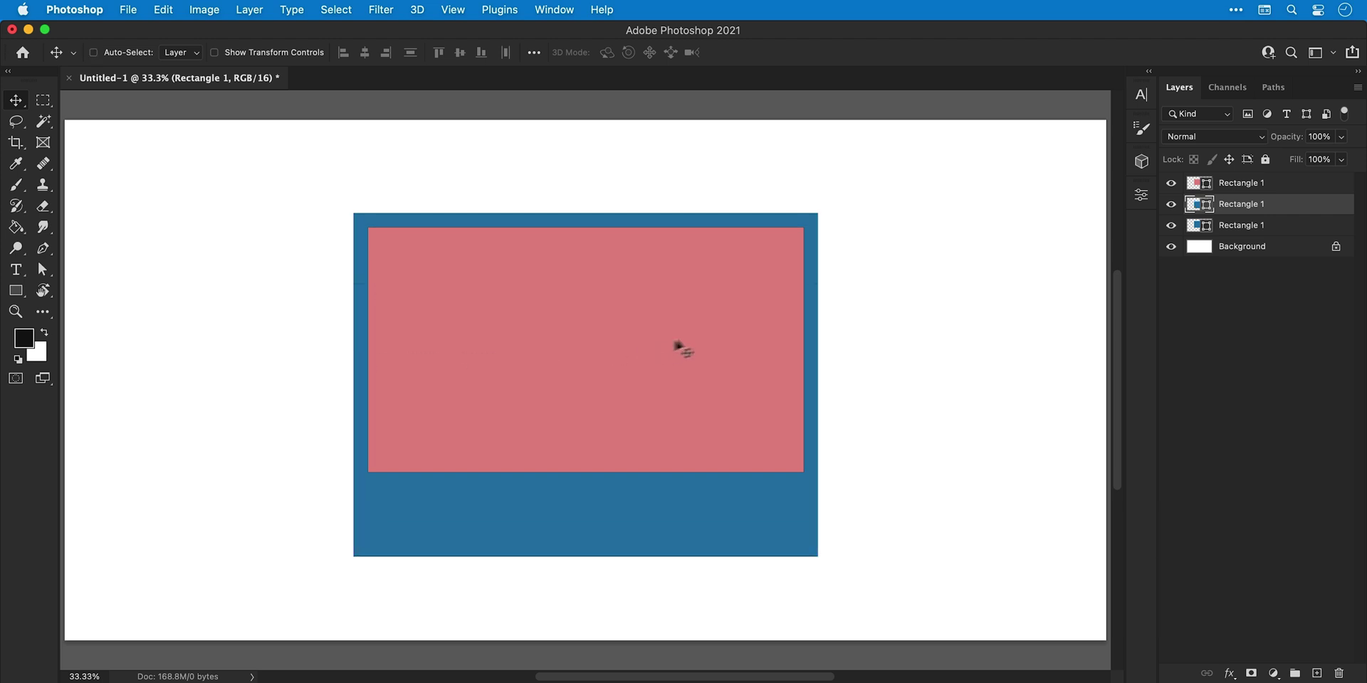
key("super+t")
left_click_drag(585, 280, 586, 488)
key("Return")
- Round the lower strip's two bottom corners and the blue frame's two top corners to 80 px
left_click(1141, 194)
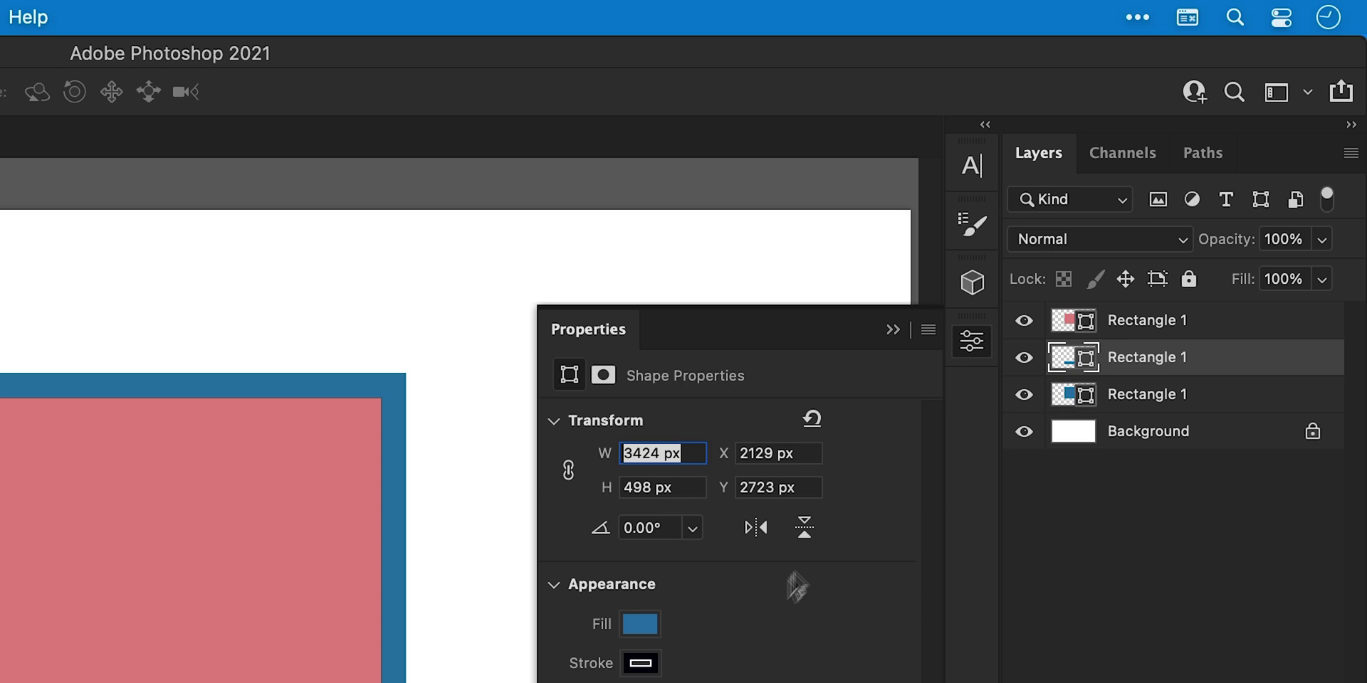
left_click(644, 296)
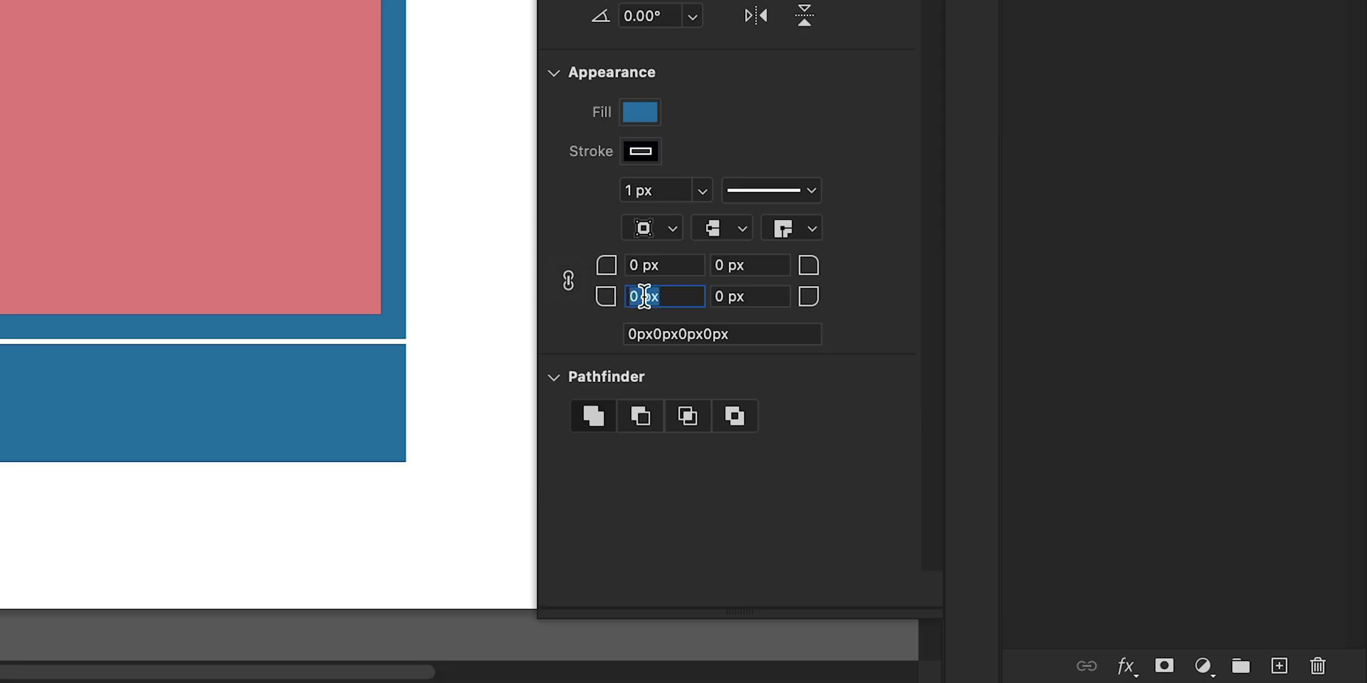
type("80")
key("Tab")
type("80")
key("Return")
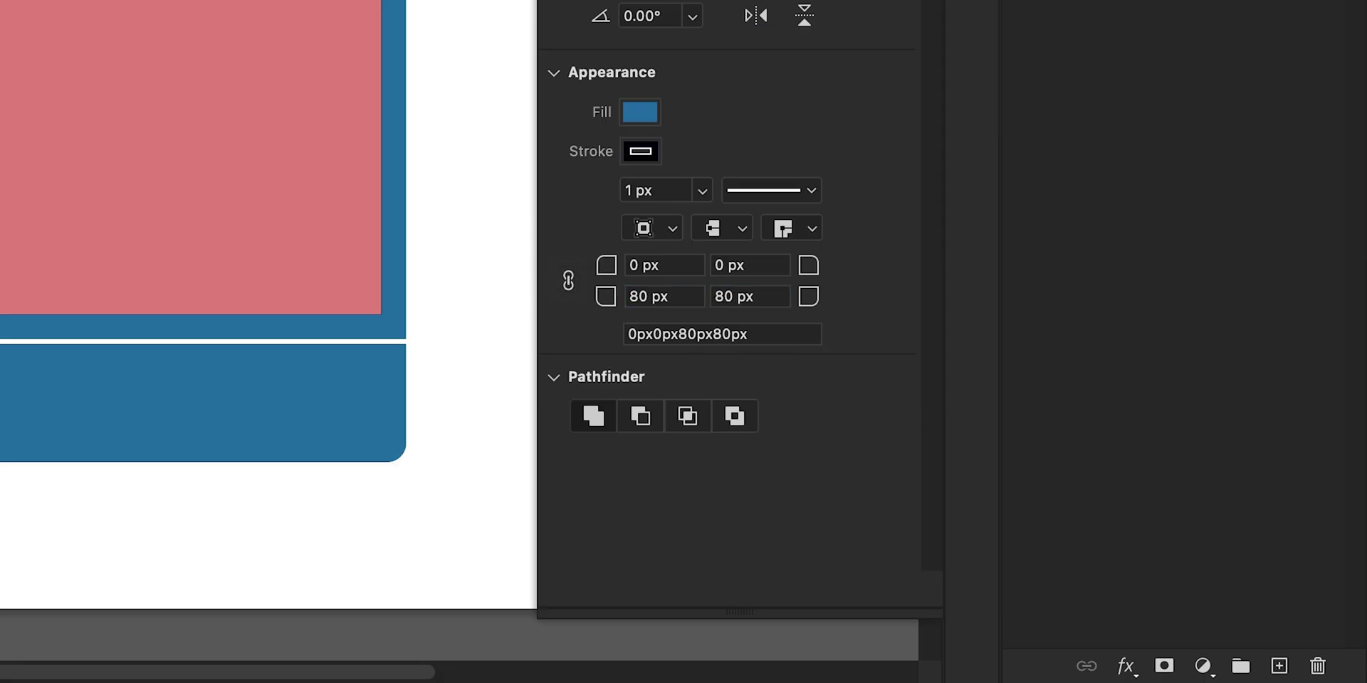
left_click(400, 198)
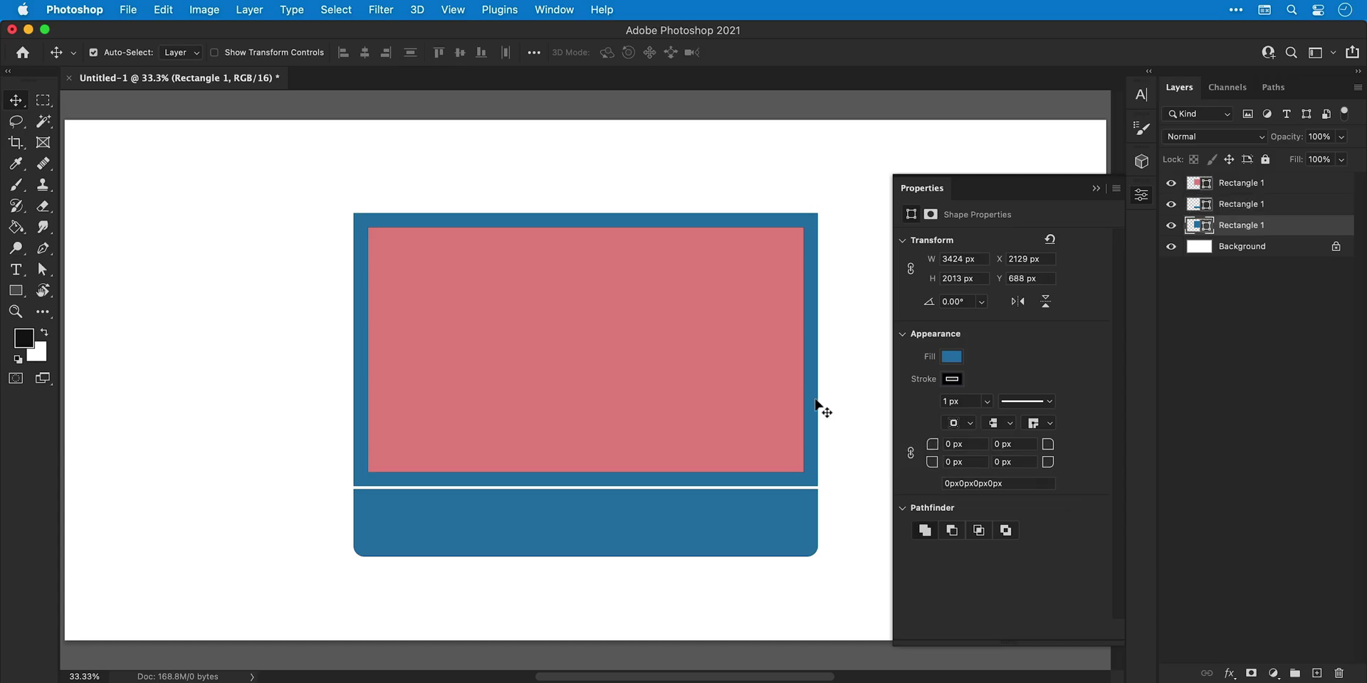
- Round all four corners of the pink screen rectangle to 10 px
left_click(745, 415)
type("10")
key("Return")
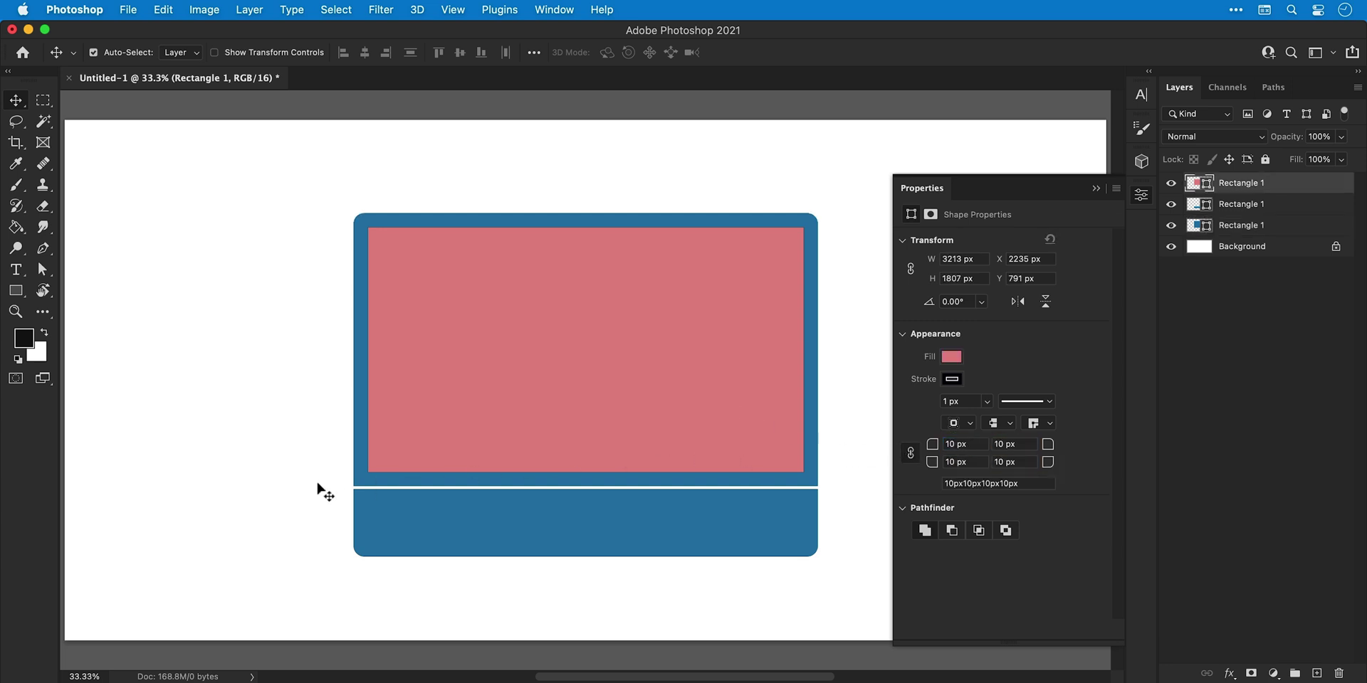
- Move the lower blue strip up to close the gap to the frame above it
left_click(317, 489)
key("z")
left_click(368, 489)
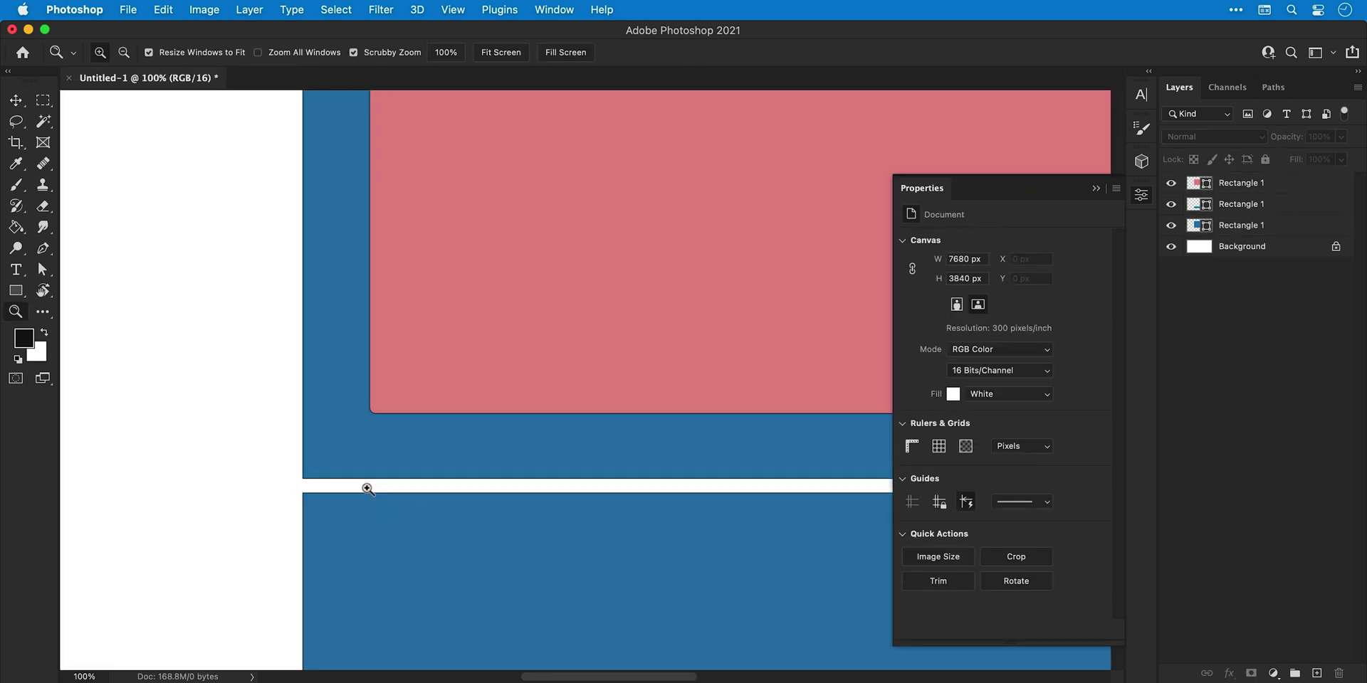
key("v")
left_click_drag(376, 536, 376, 523)
key("shift+Up")
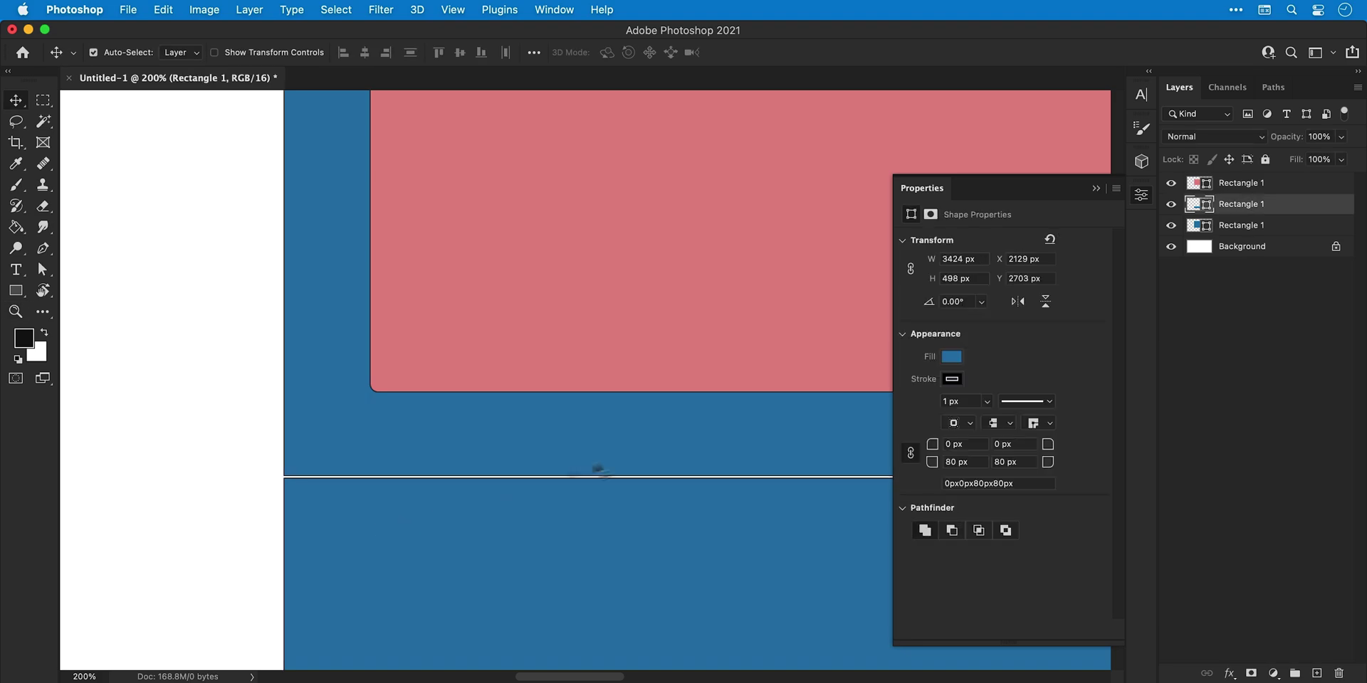
- Remove the stroke from the monitor shapes and set the frame's fill colour to light grey d9e2e7
left_click(941, 379)
left_click(585, 463)
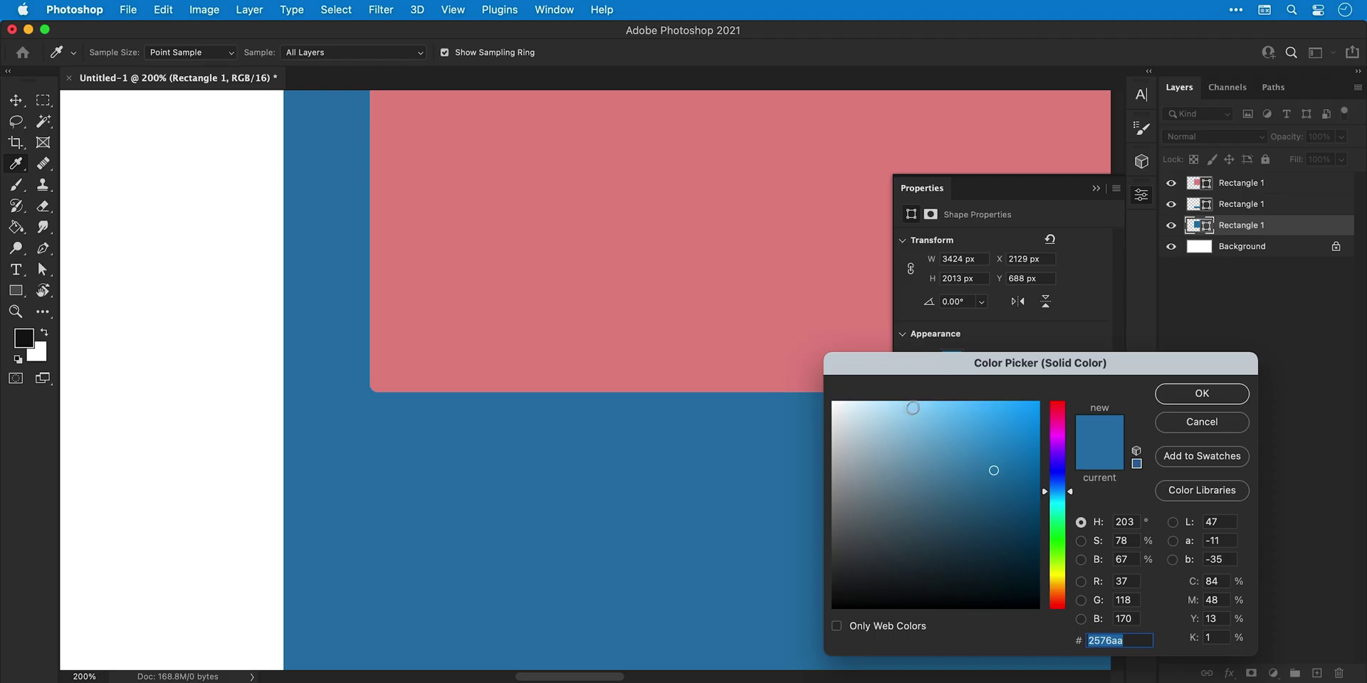
left_click(861, 426)
left_click_drag(862, 426, 845, 420)
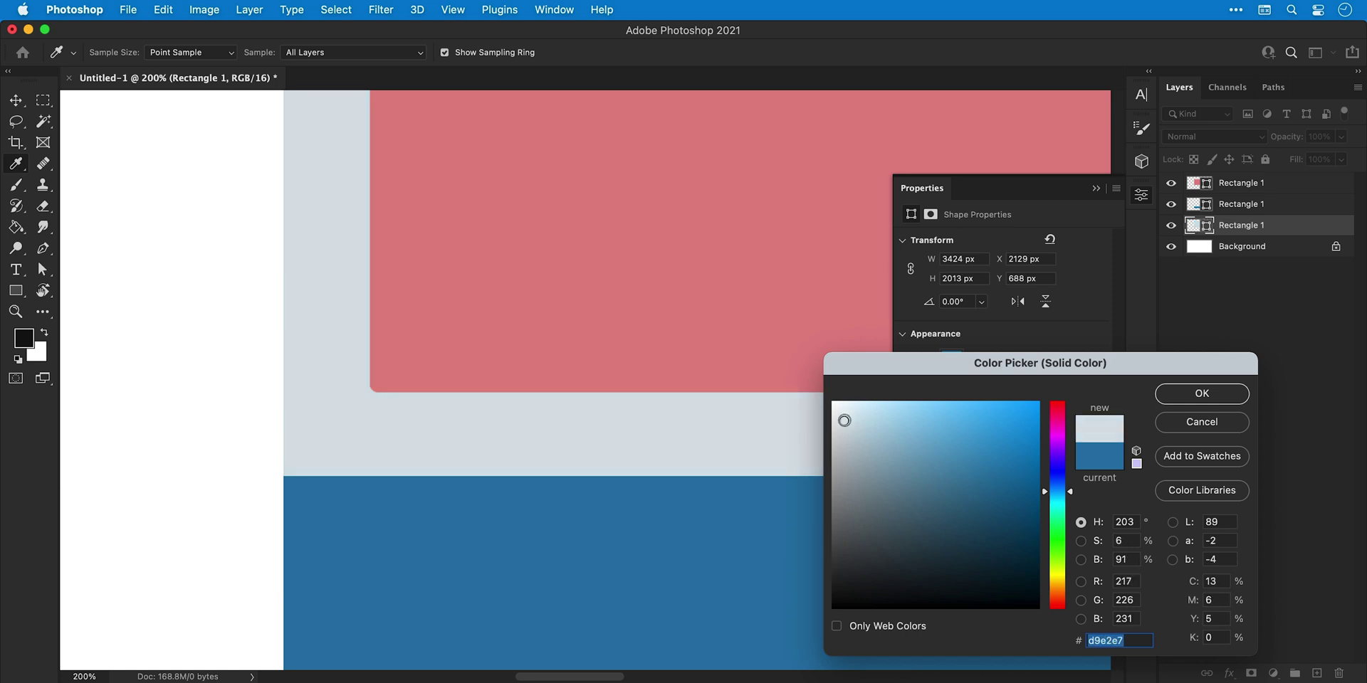
key("Return")
- Select all three monitor shapes and move them up together to about Y 403 px
key("super+0")
left_click_drag(264, 228, 692, 472)
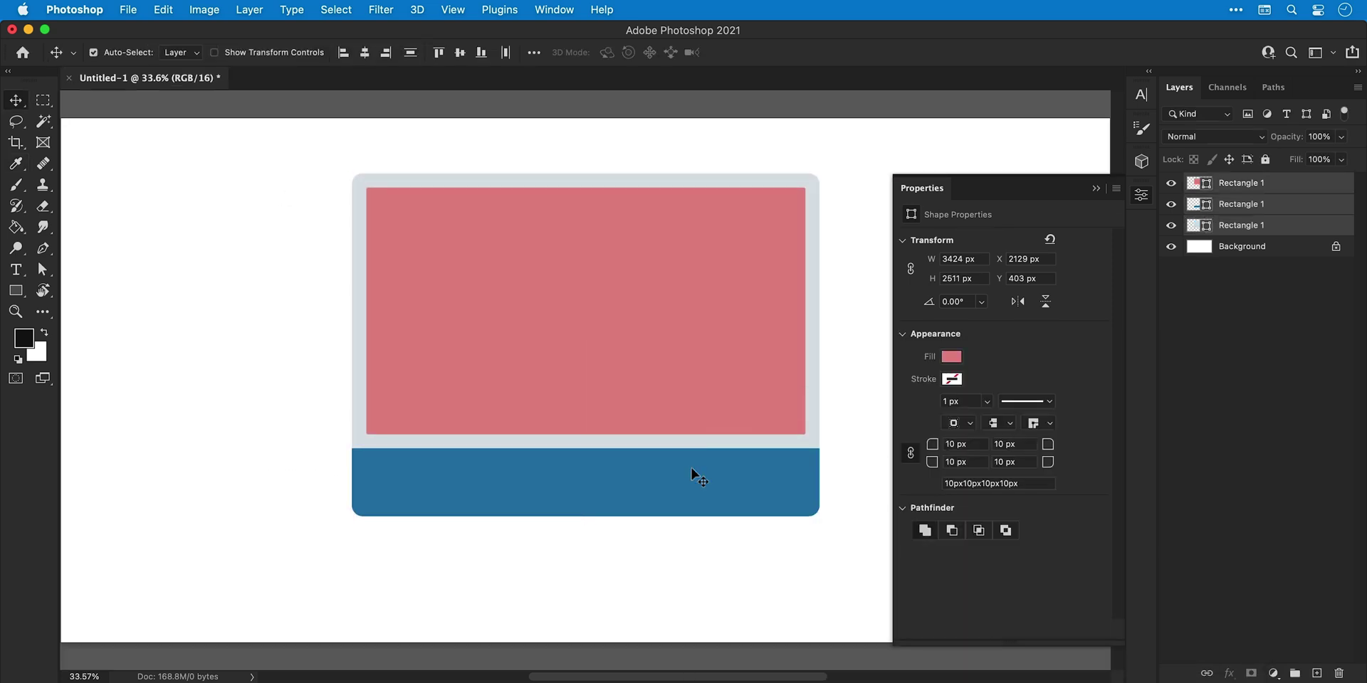
- Draw a rectangle about 969 × 730 px for the stand, overlapping the lower edge of the monitor
left_click(16, 291)
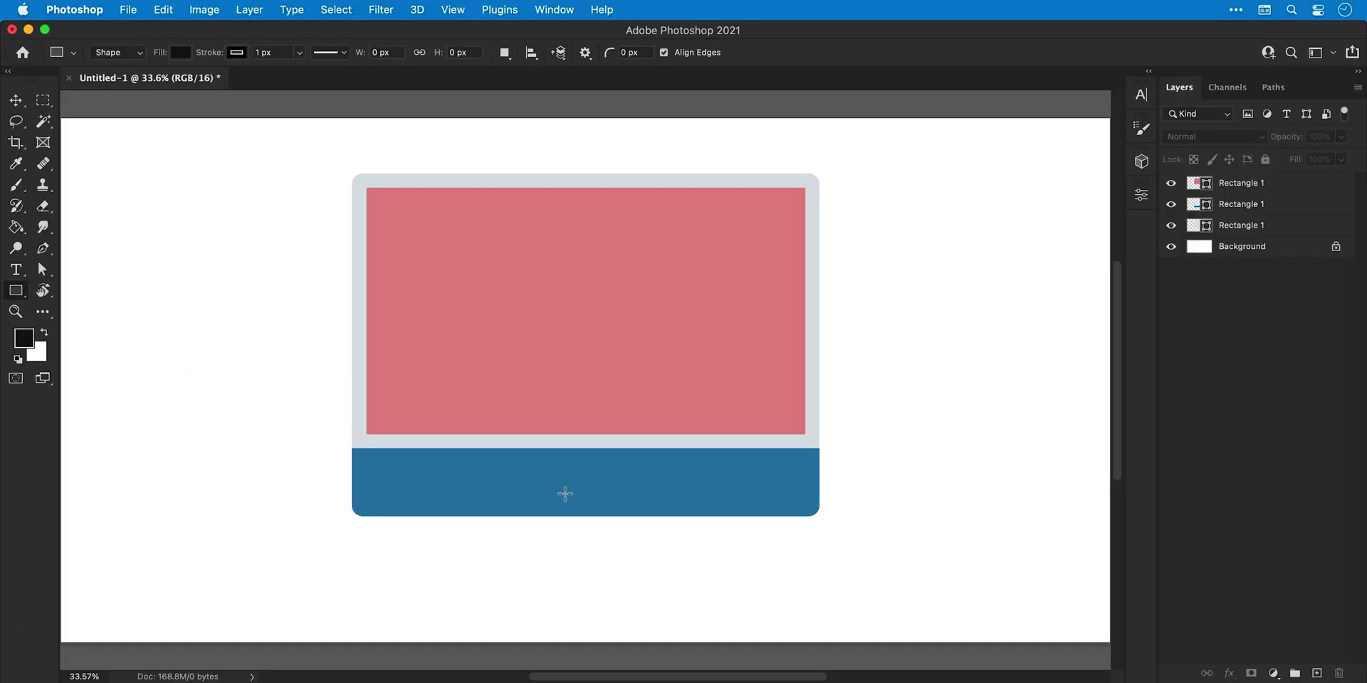
mouse_move(565, 494)
left_mouse_down()
mouse_move(640, 568)
mouse_move(697, 593)
left_mouse_up()
key("v")
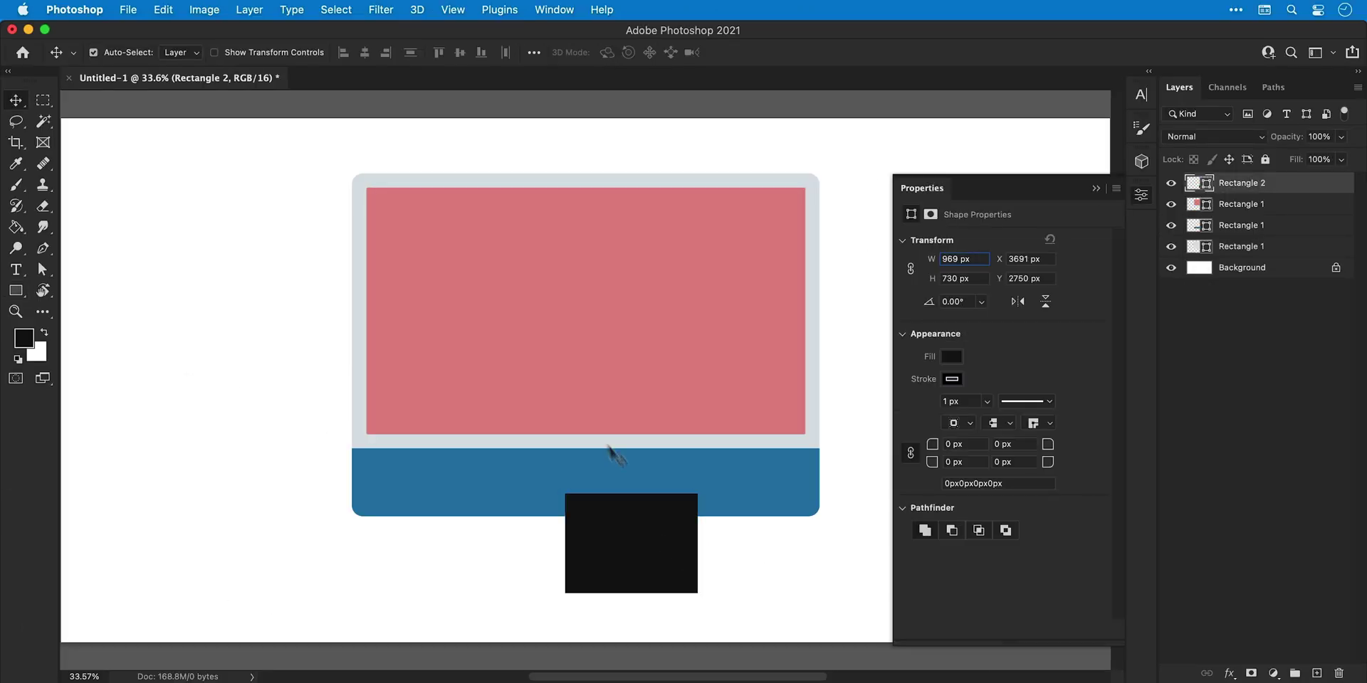
- Centre the stand rectangle horizontally on the canvas and move its layer behind all the monitor shapes
key("super+a")
left_click(366, 54)
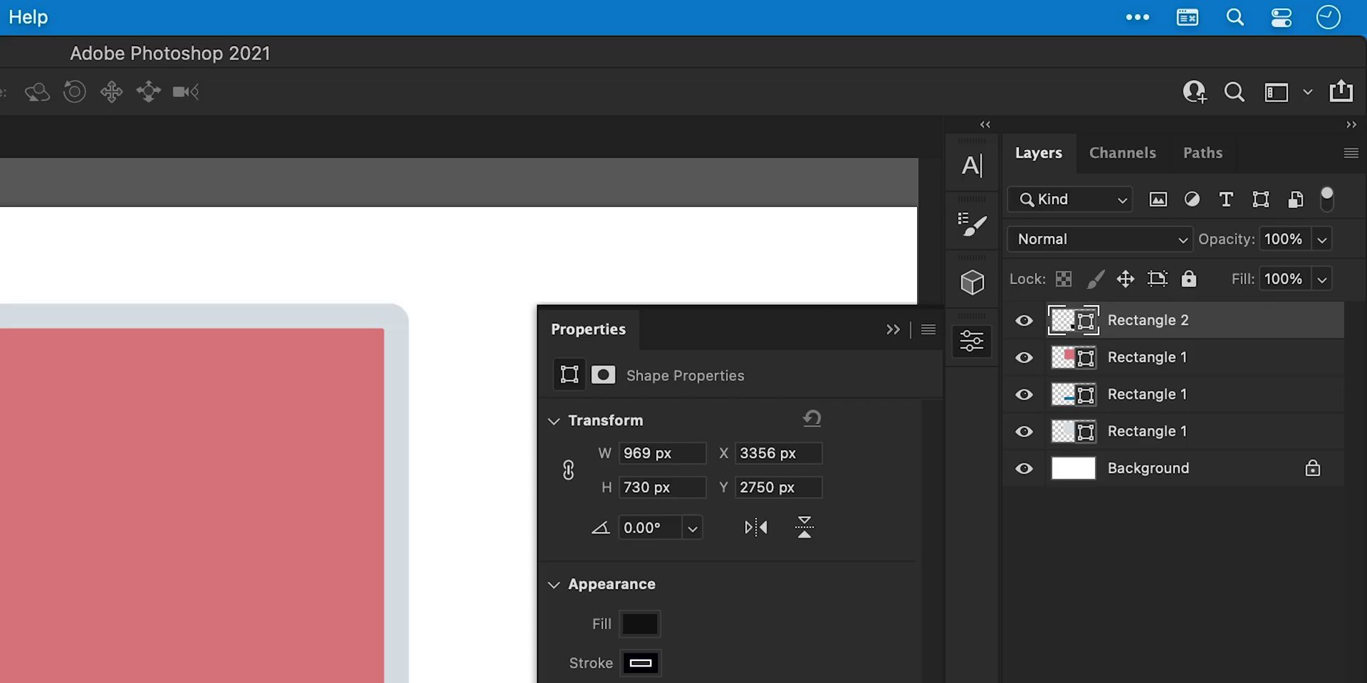
key("super+bracketleft")
key("super+bracketleft")
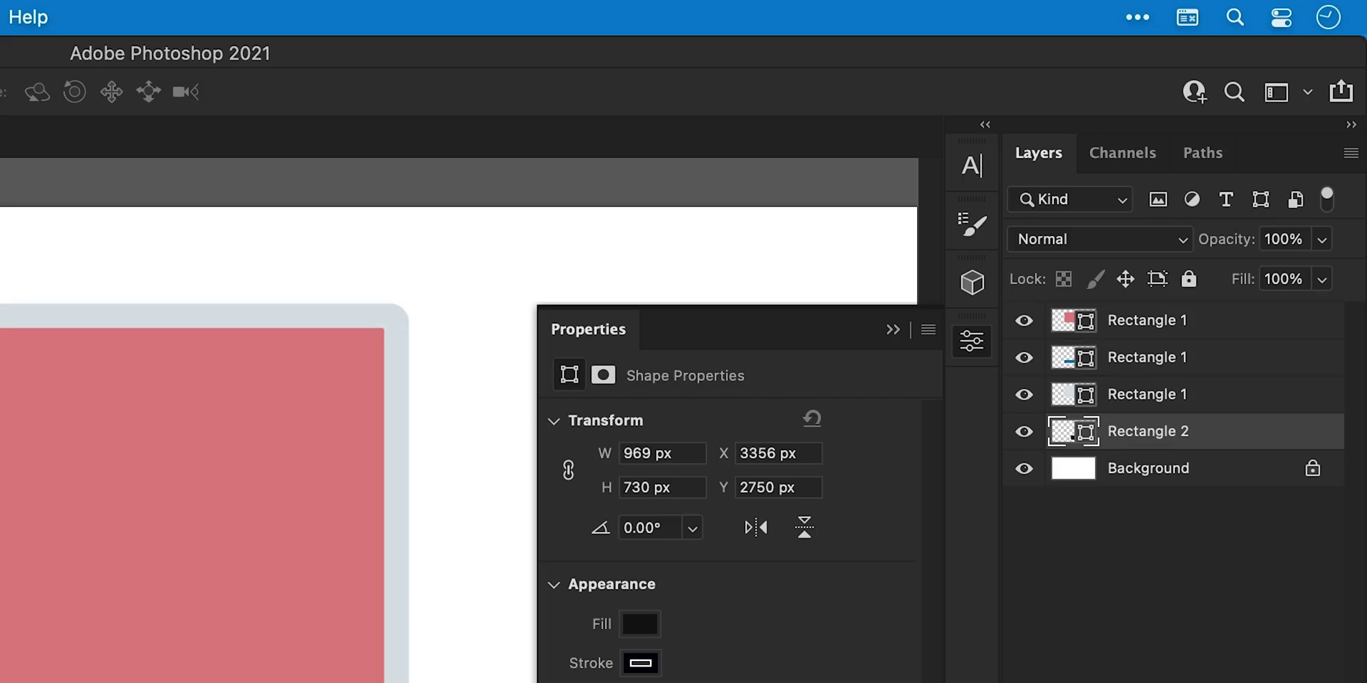
- Set the fill colour of the monitor's lower strip to muted blue 8ca9c0
left_click(1111, 357)
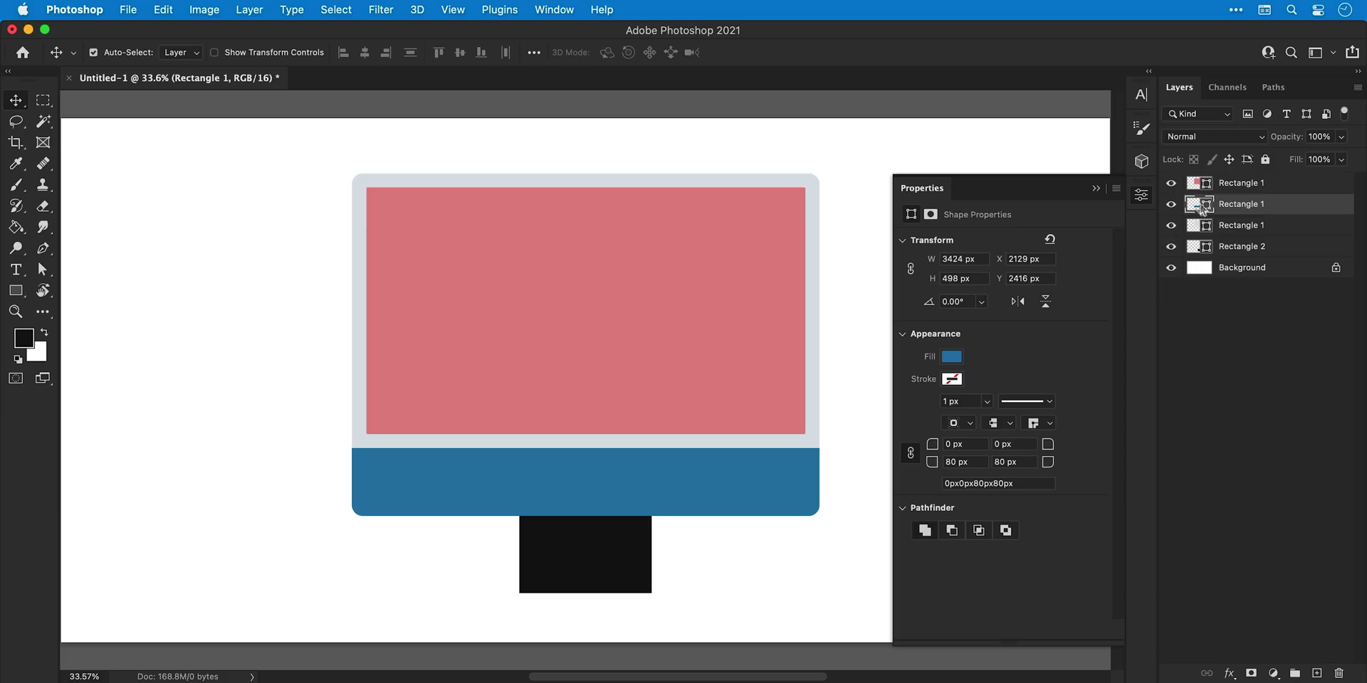
double_click(1202, 204)
left_click(890, 450)
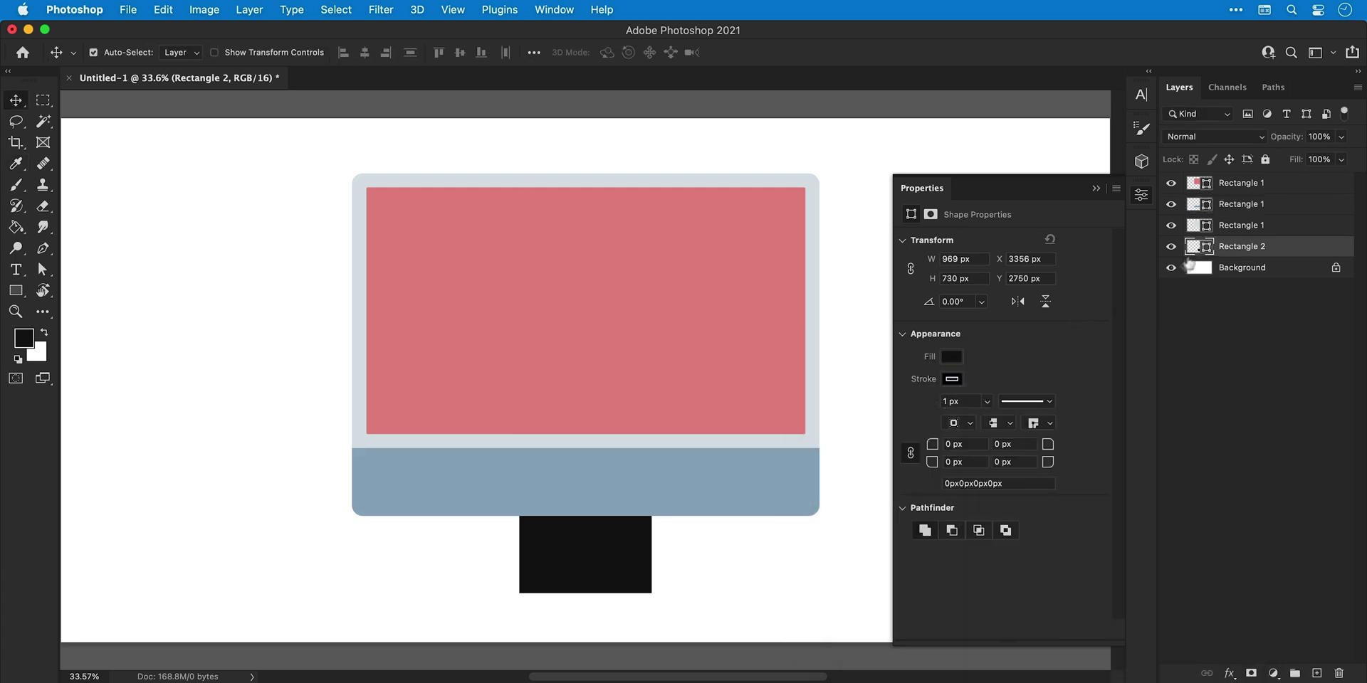
- Fill the stand rectangle with 8ca9c0, sampled from the monitor's lower strip
double_click(1198, 246)
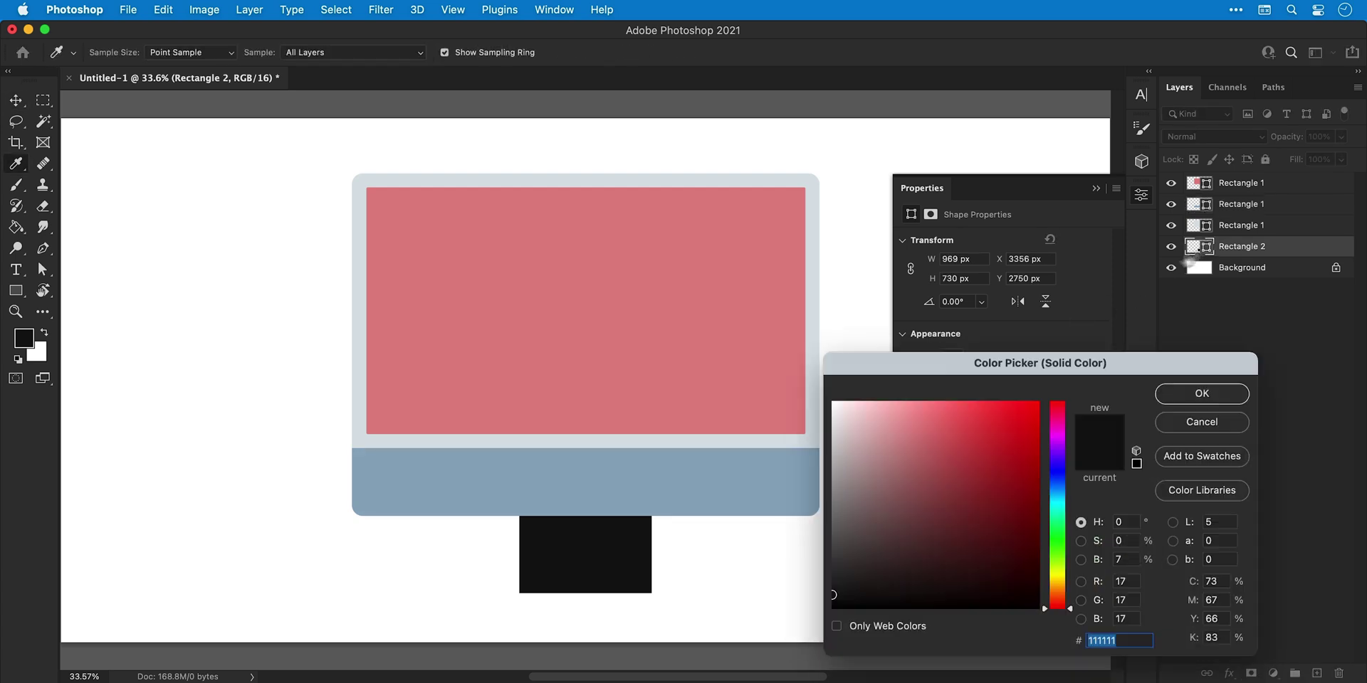
left_click(364, 247)
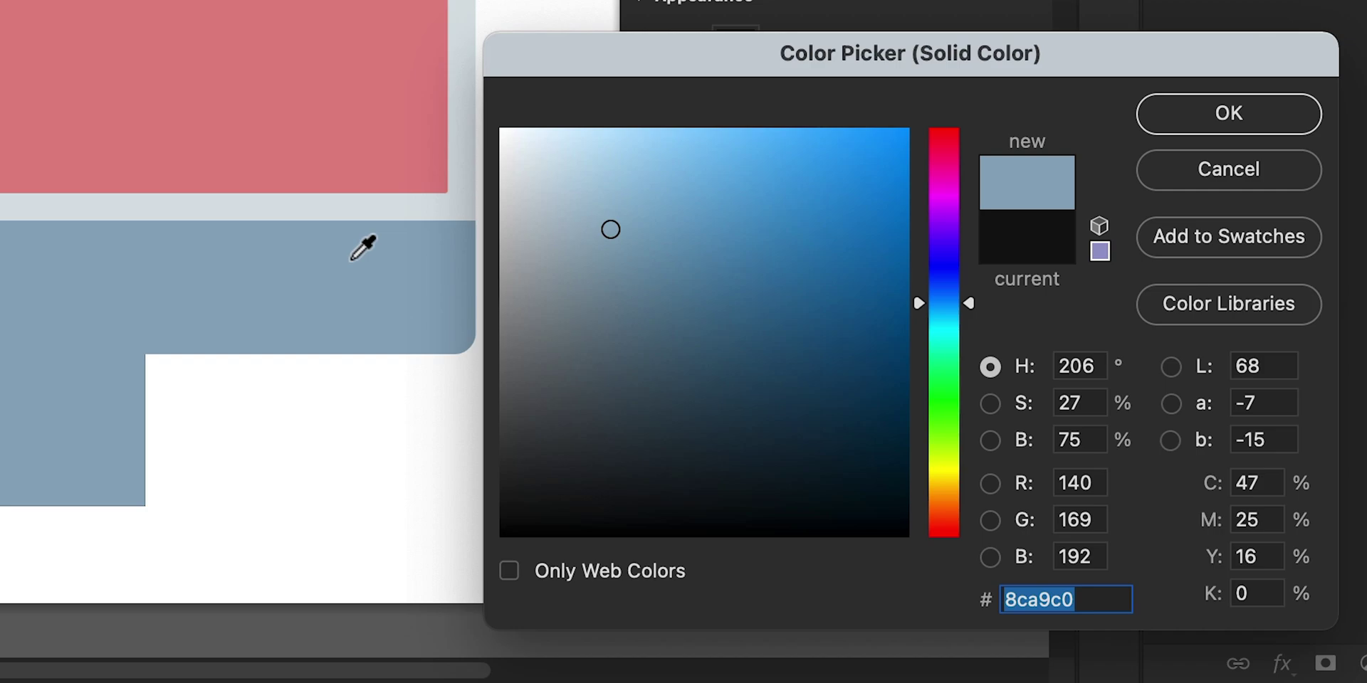
key("Return")
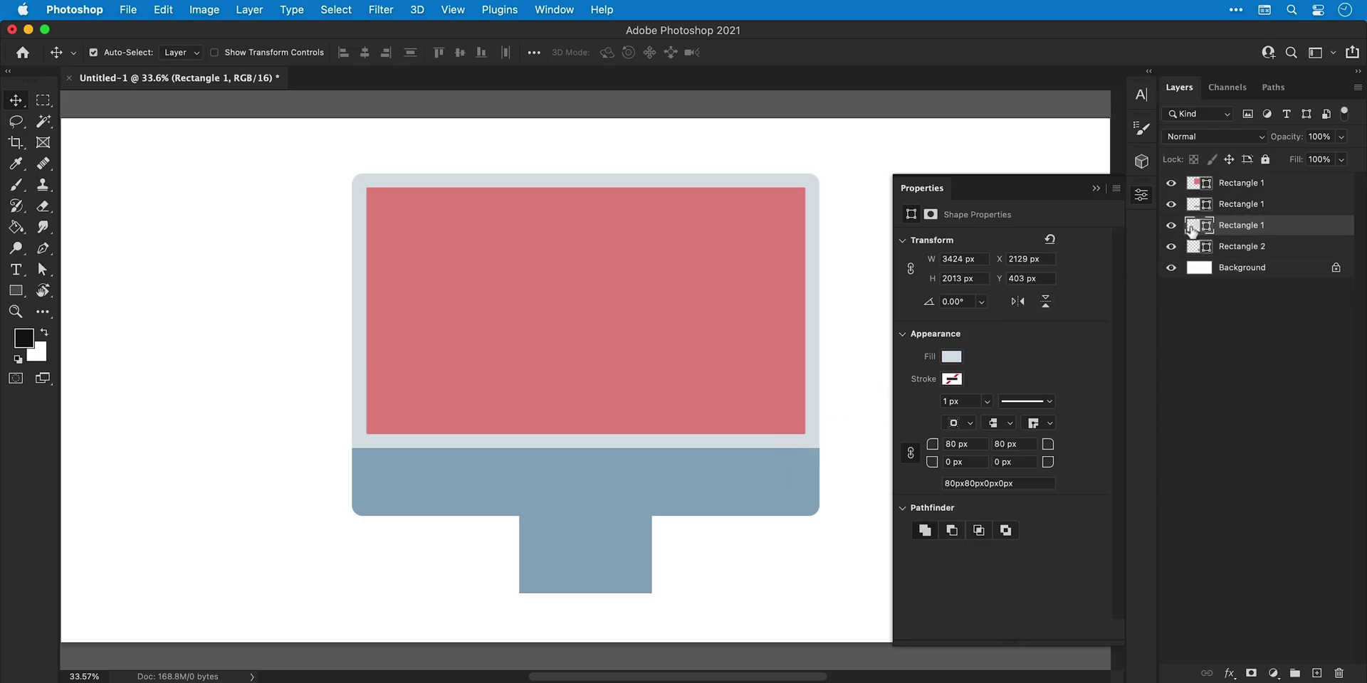
- Change the fill colour of the monitor frame to neutral light grey e8e8e8
double_click(1198, 225)
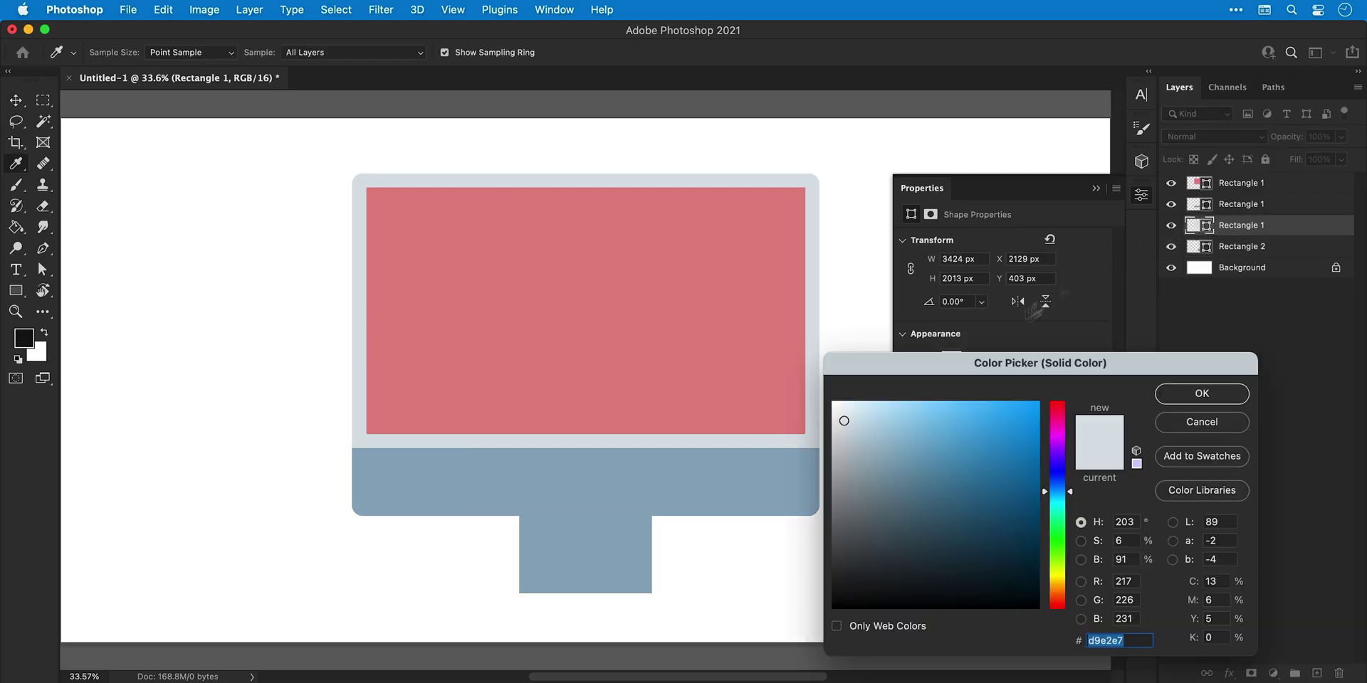
left_click(835, 420)
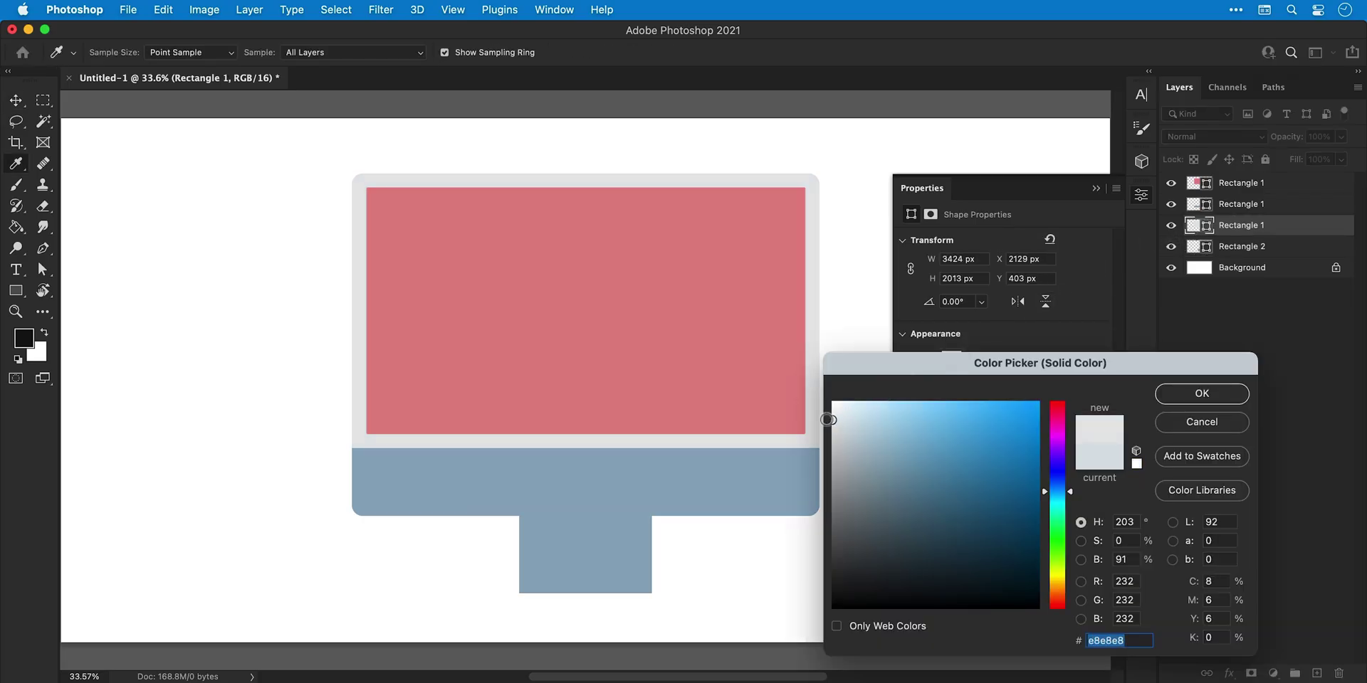
key("Return")
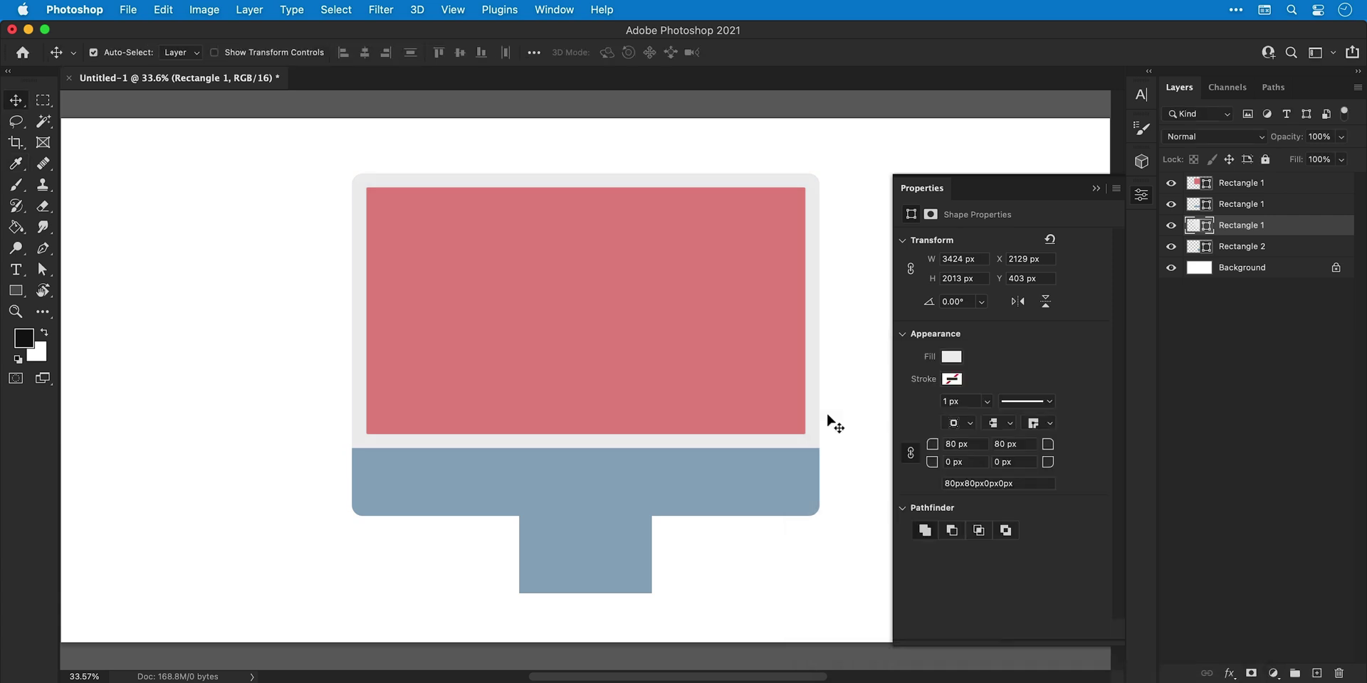
- Change the fill of the monitor's red screen rectangle to a light blue
left_click(799, 400)
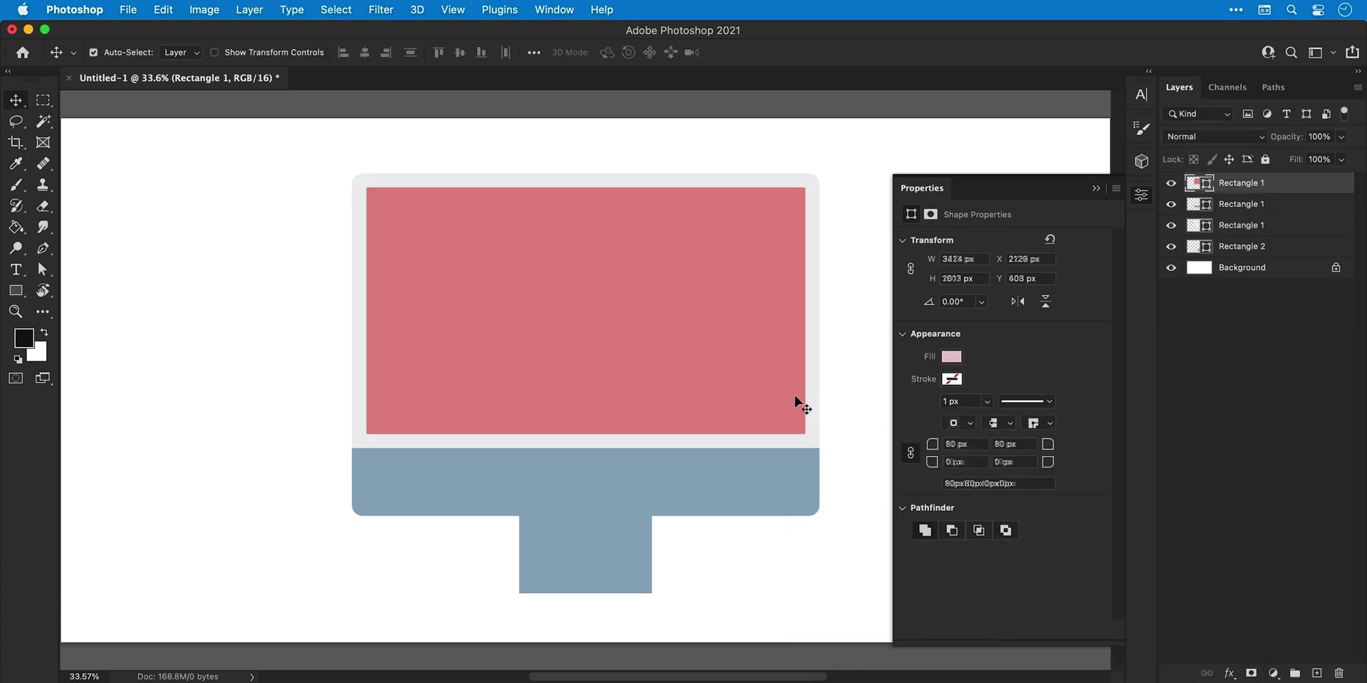
double_click(1193, 187)
left_click(793, 482)
left_click_drag(885, 429, 953, 412)
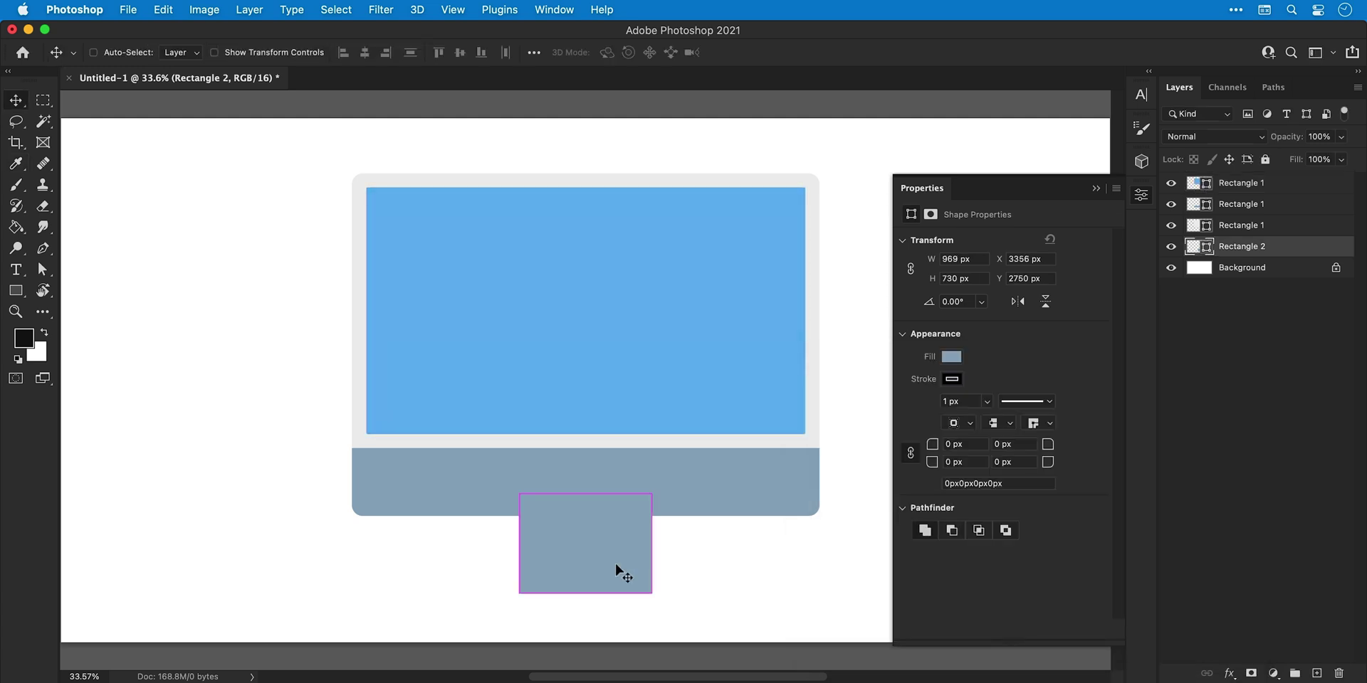
- Duplicate the stand rectangle, reduce the copy to a 52 px high strip and move it flush against the stand's lower edge at Y 3480 px
key("super+j")
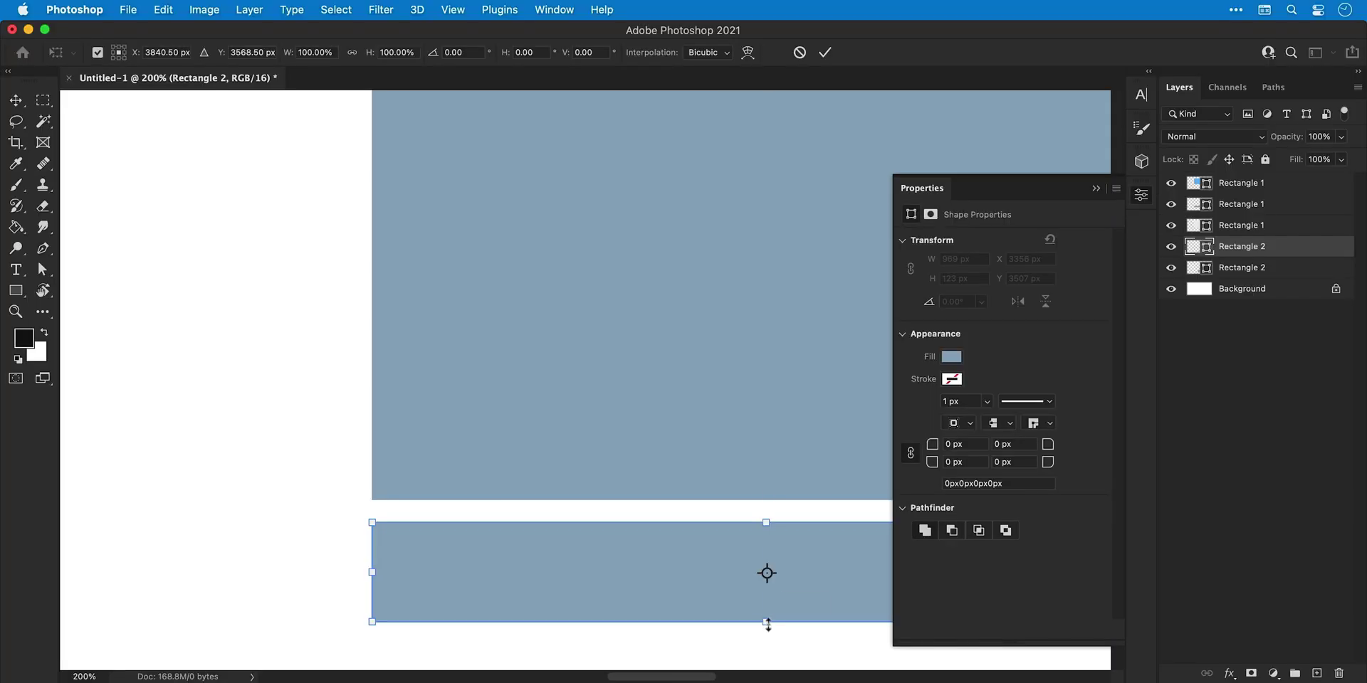
left_click_drag(766, 625, 773, 563)
key("Return")
key("Up")
key("Up")
key("Up")
key("Up")
key("Up")
key("Up")
key("Up")
key("Up")
key("Up")
key("Up")
key("Up")
key("Up")
key("Up")
key("Up")
key("Up")
key("Up")
key("Up")
key("Up")
key("Up")
key("Up")
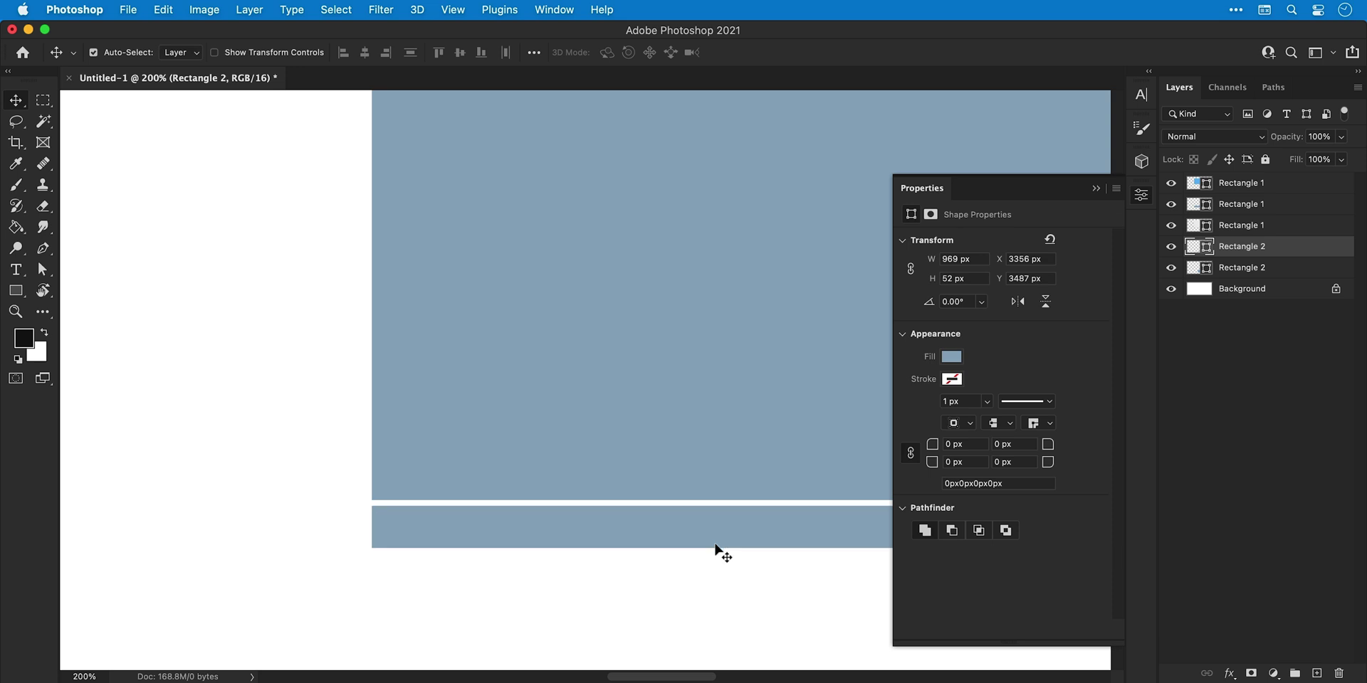
key("Up")
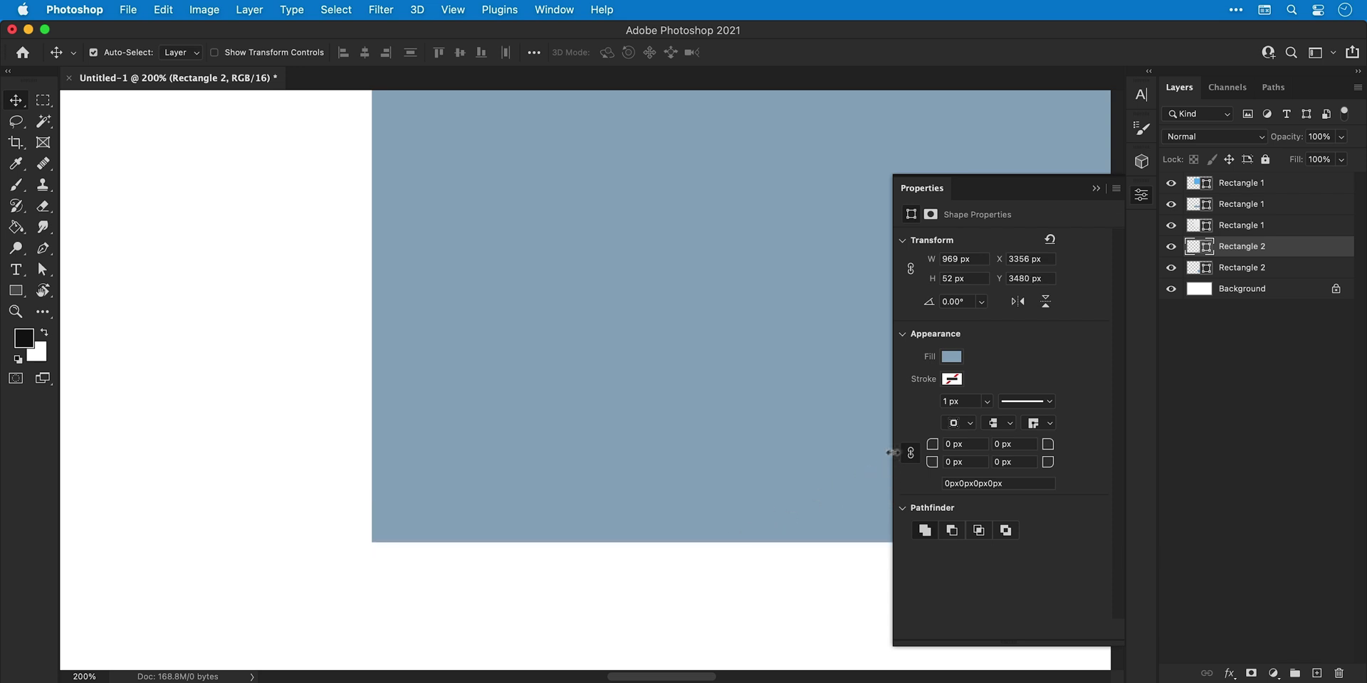
- Round the two lower corners of the base strip to 40 px, leaving its upper corners square
key("Tab")
type("40")
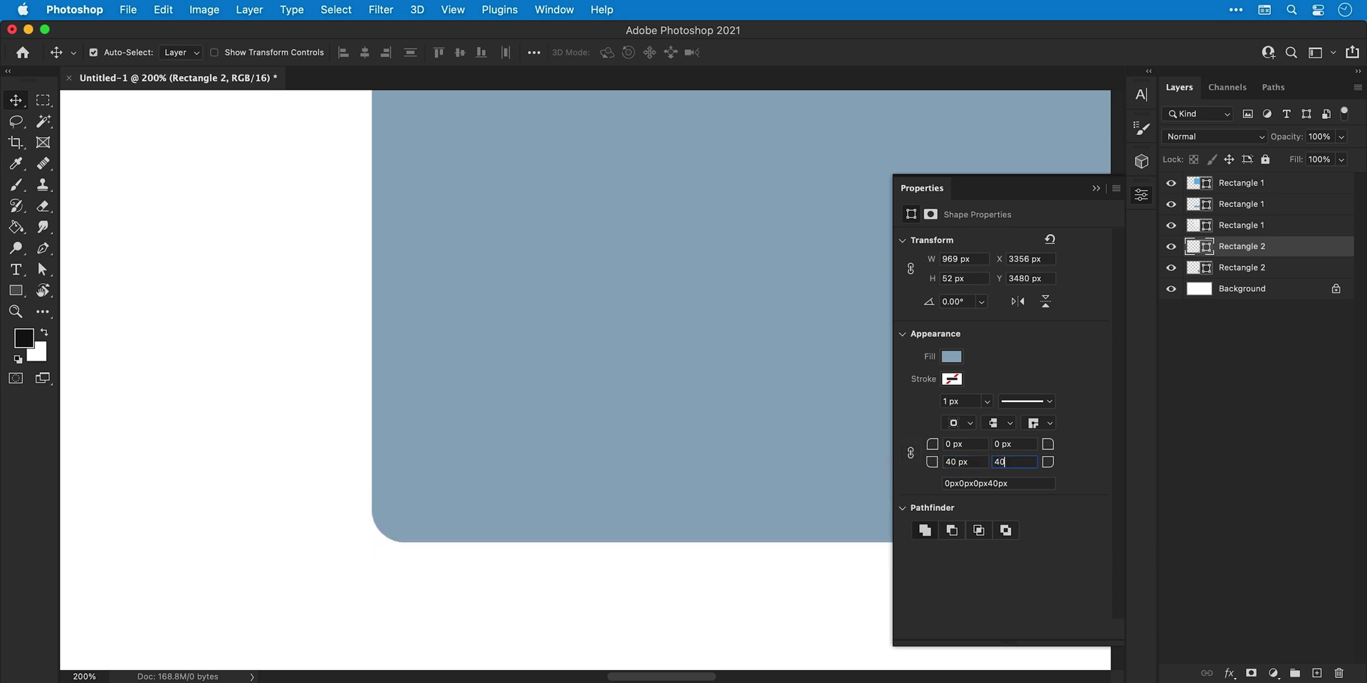
key("super+0")
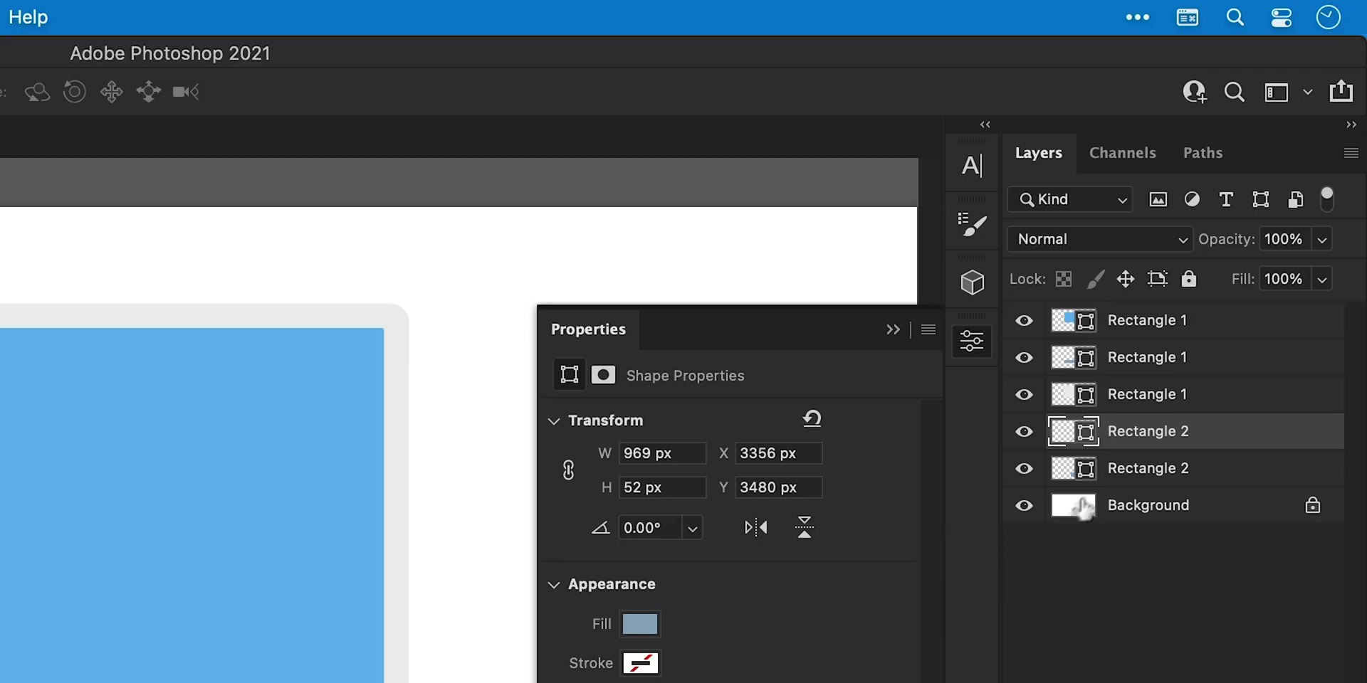
- Group all five monitor shape layers under the name Body and add an Exposure adjustment layer above the group
left_click(1218, 271)
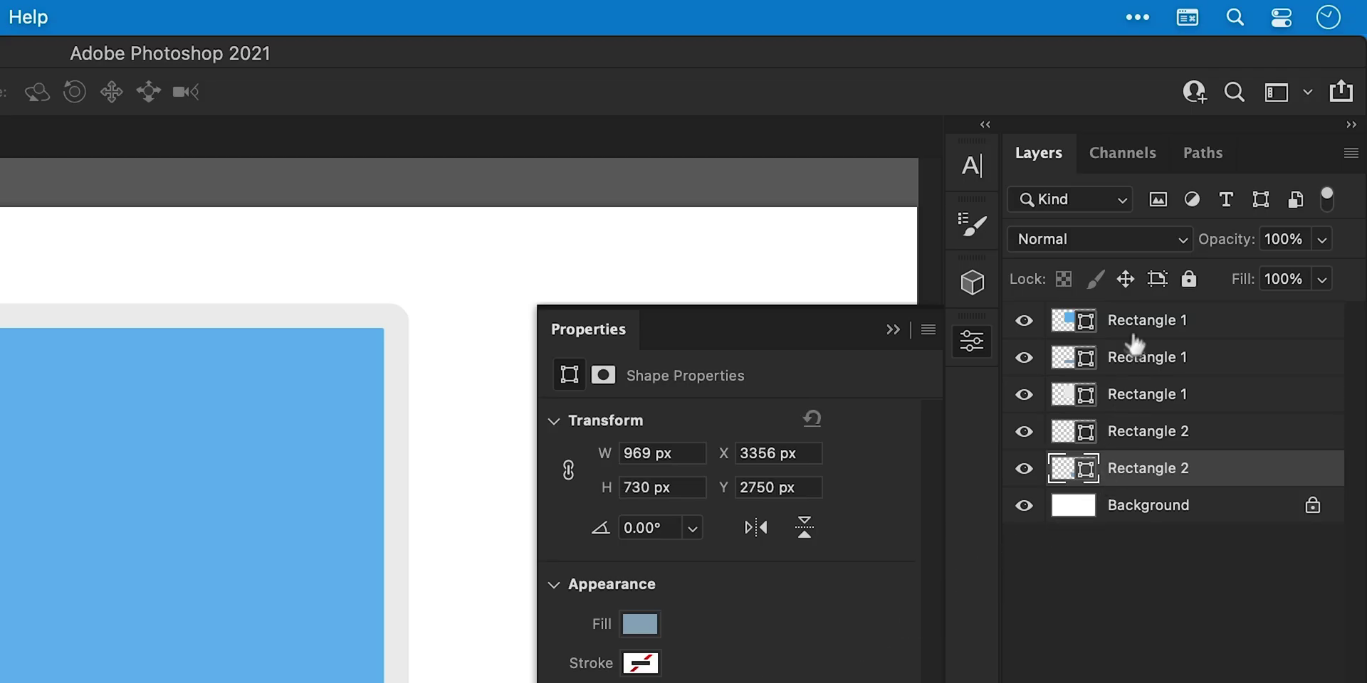
left_click(1135, 324, "shift")
key("super+g")
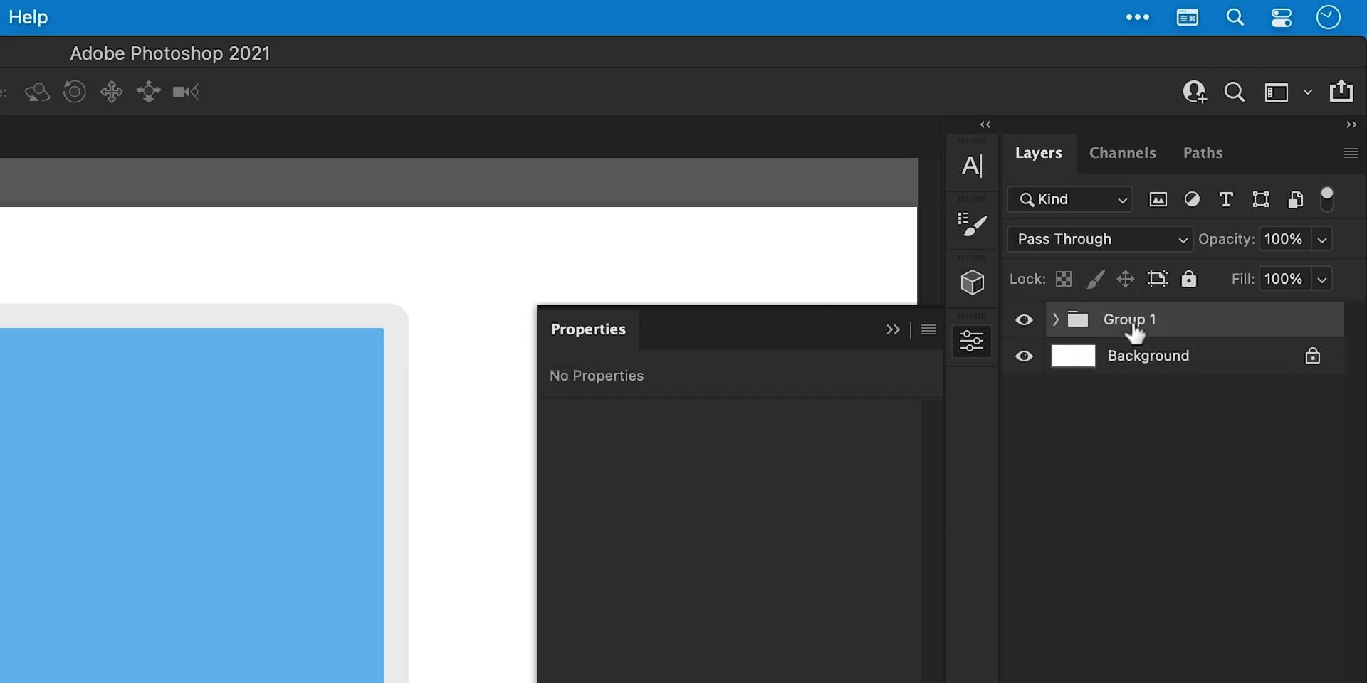
double_click(1135, 320)
type("Body")
key("Return")
left_click(1199, 662)
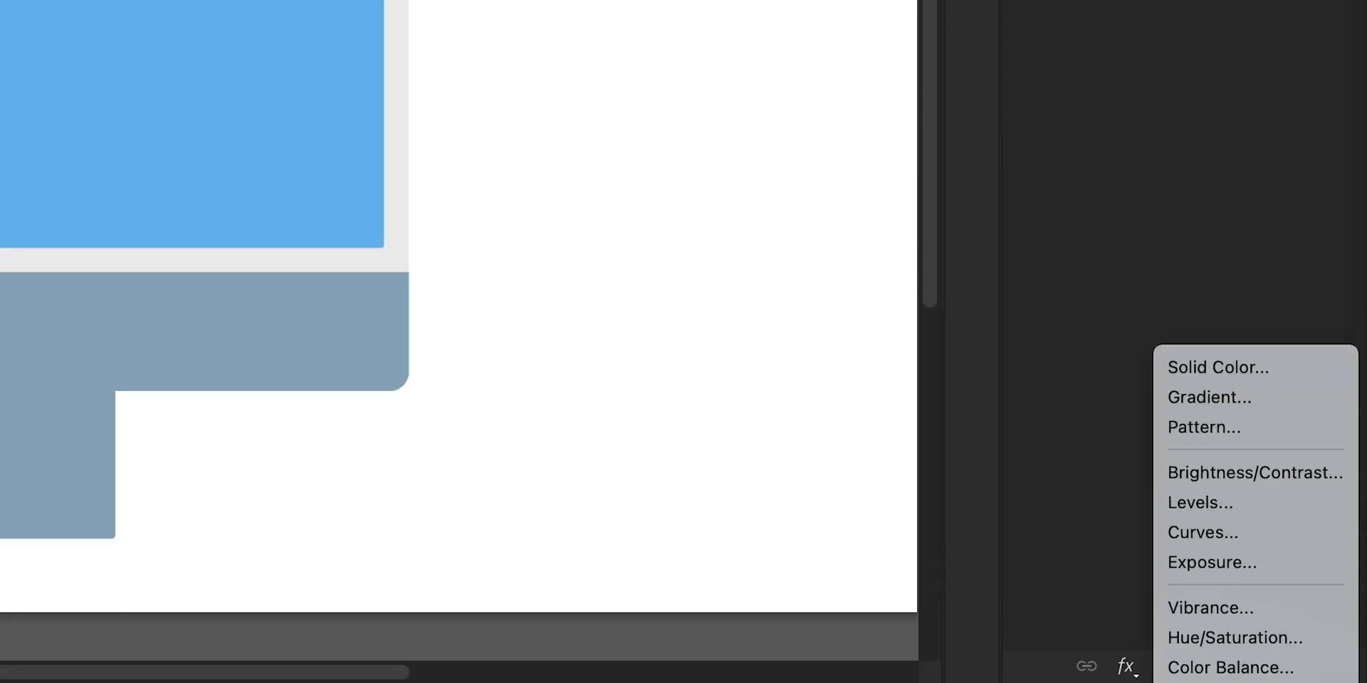
left_click(1237, 569)
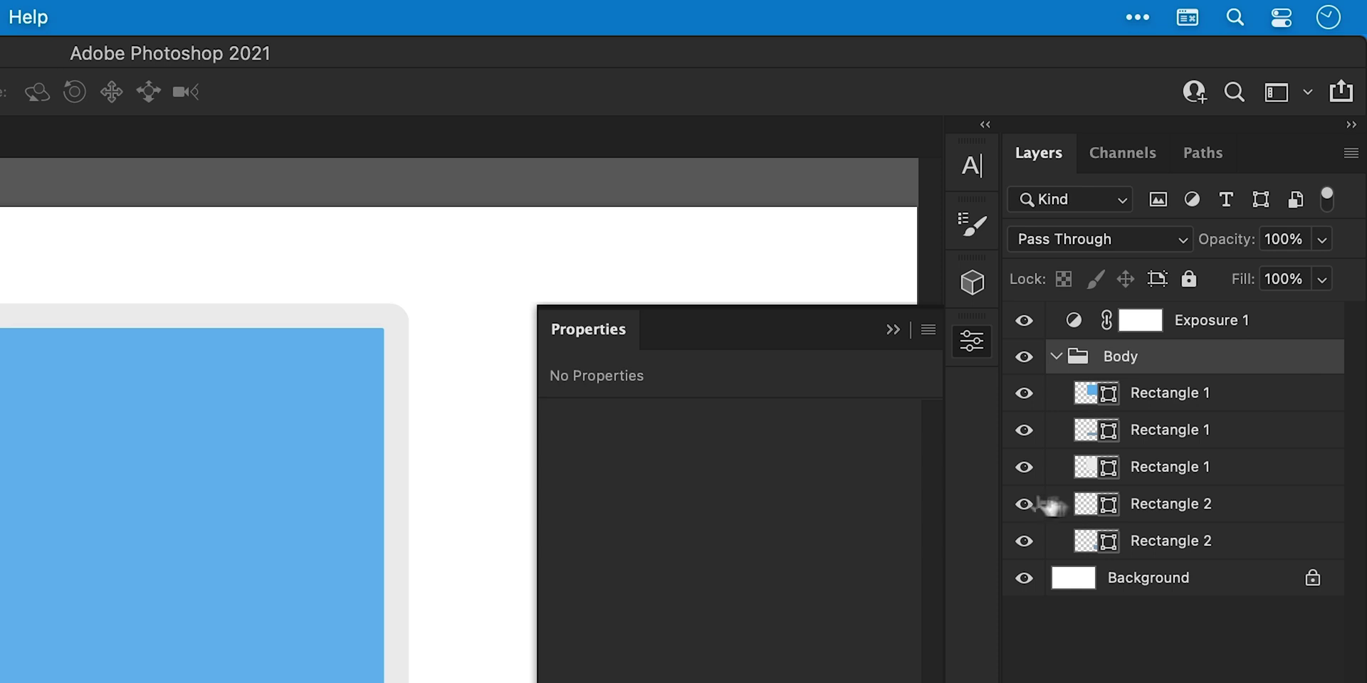
- Rename the layer of the thin bottom strip as Base and the layer of the stand rectangle as Stand
double_click(1152, 503)
type("Base")
key("Return")
double_click(1155, 542)
type("Stand")
key("Return")
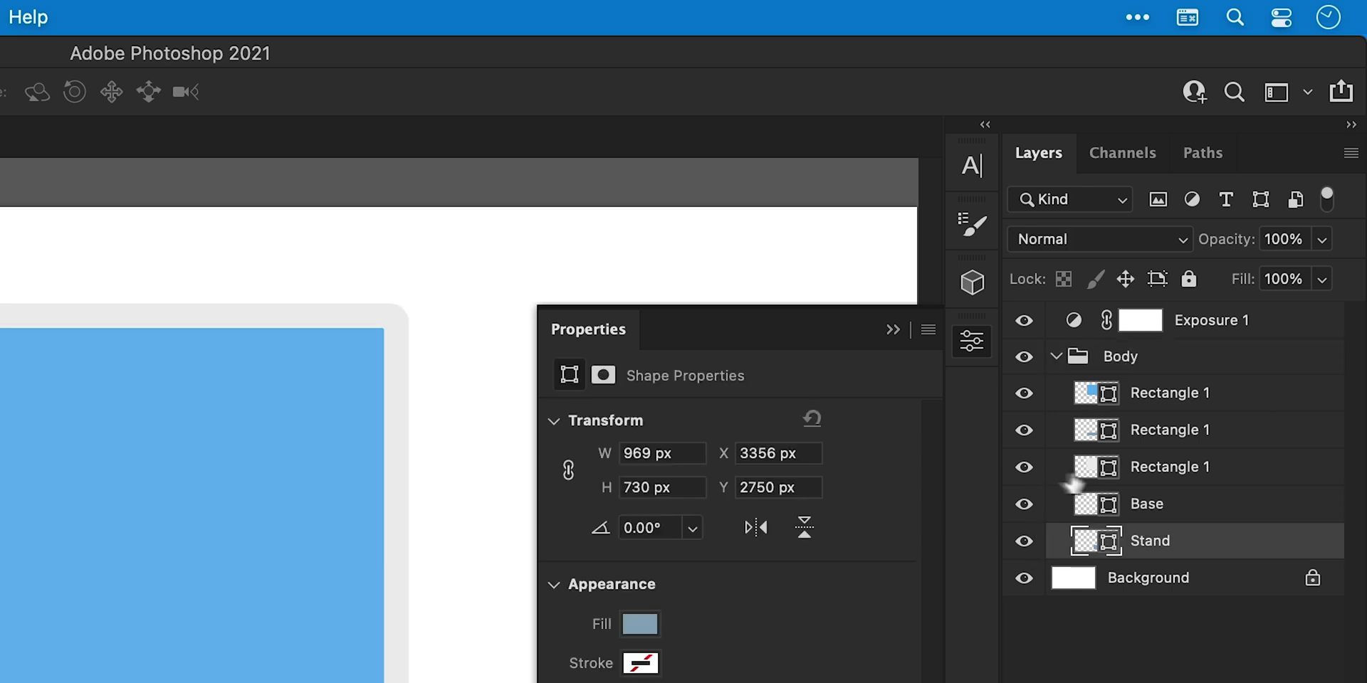
- Rename the remaining rectangle layers as Monitor White for the frame, Chin for the lower strip and Display for the blue screen
double_click(1157, 467)
type("Monitor White")
key("Return")
double_click(1157, 430)
type("Chin")
key("Return")
double_click(1162, 393)
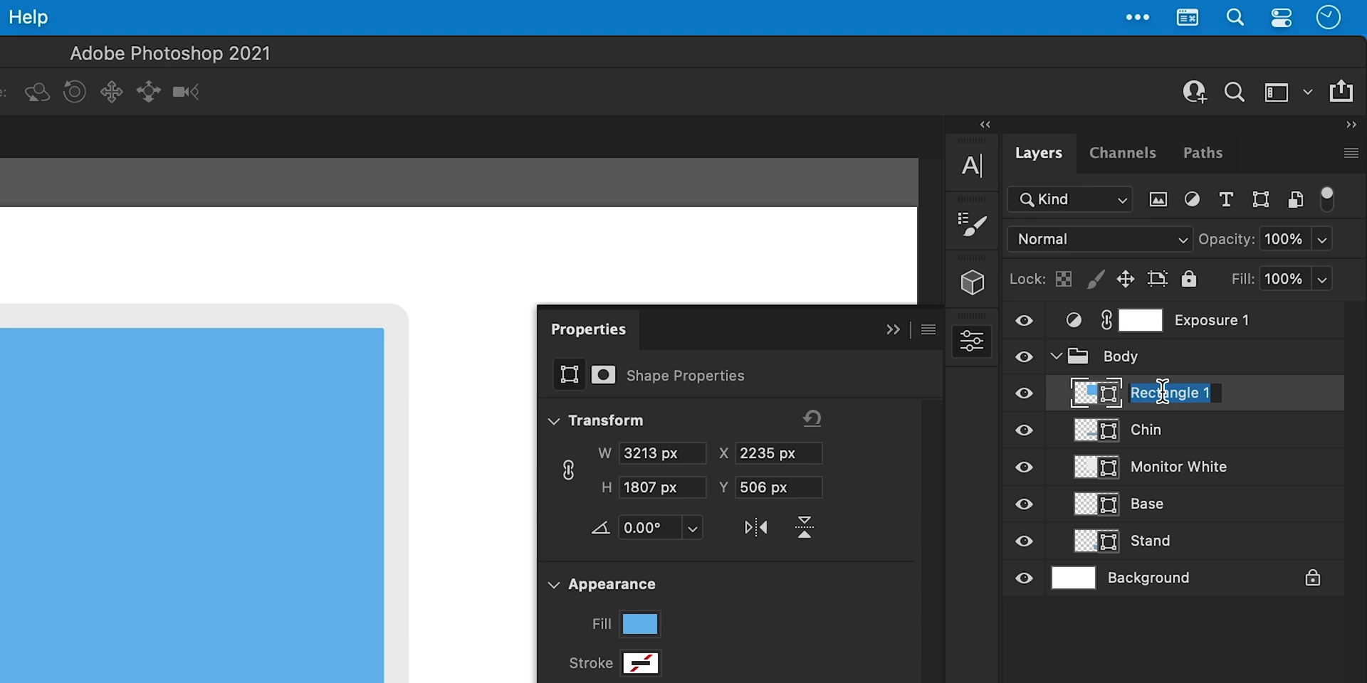
type("Display")
key("Return")
- Move the Exposure adjustment directly above the Stand layer, clip it to the stand and set its Gamma Correction to 0.70
left_click_drag(1196, 330, 1204, 525)
right_click(1211, 503)
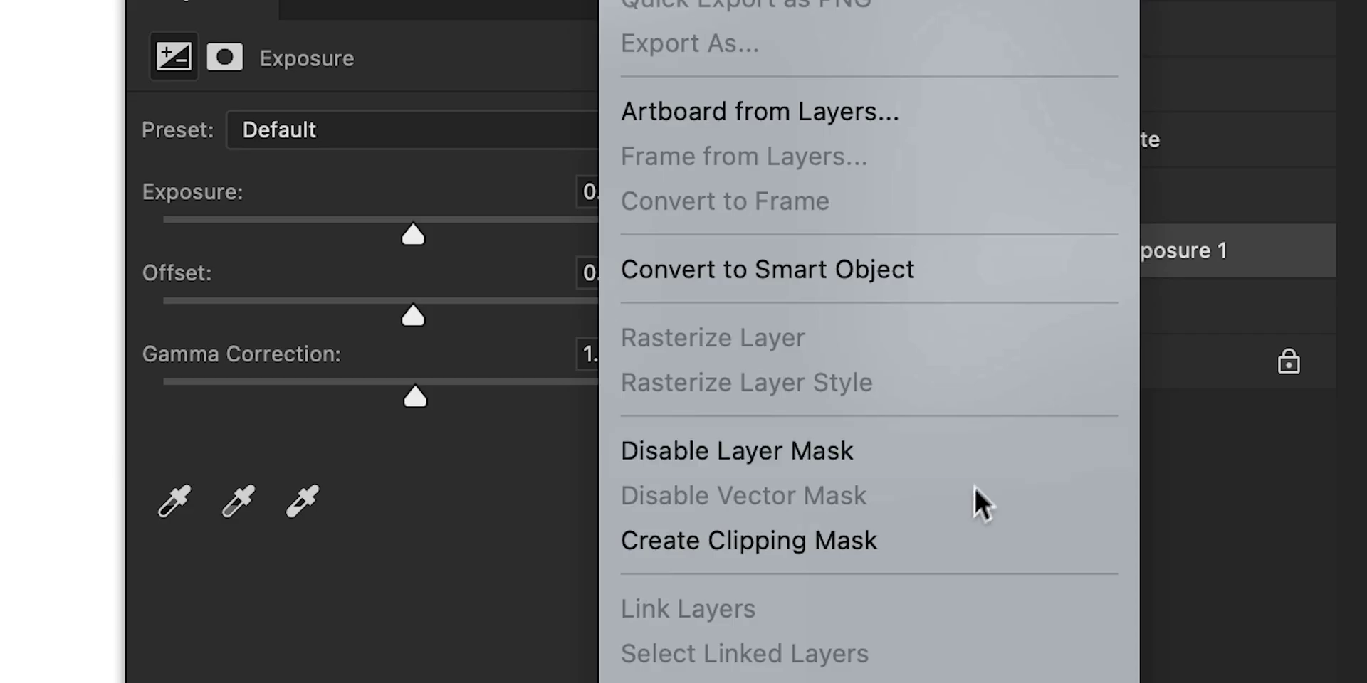
left_click(954, 535)
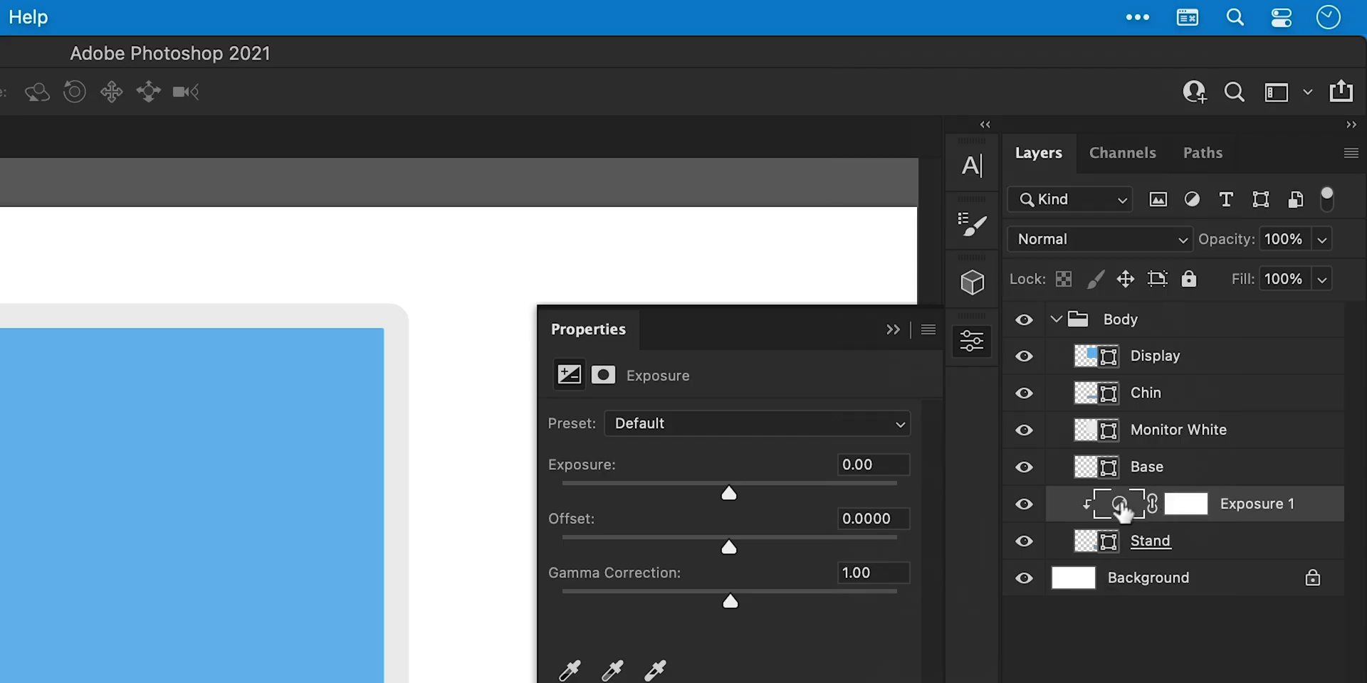
left_click_drag(730, 601, 772, 608)
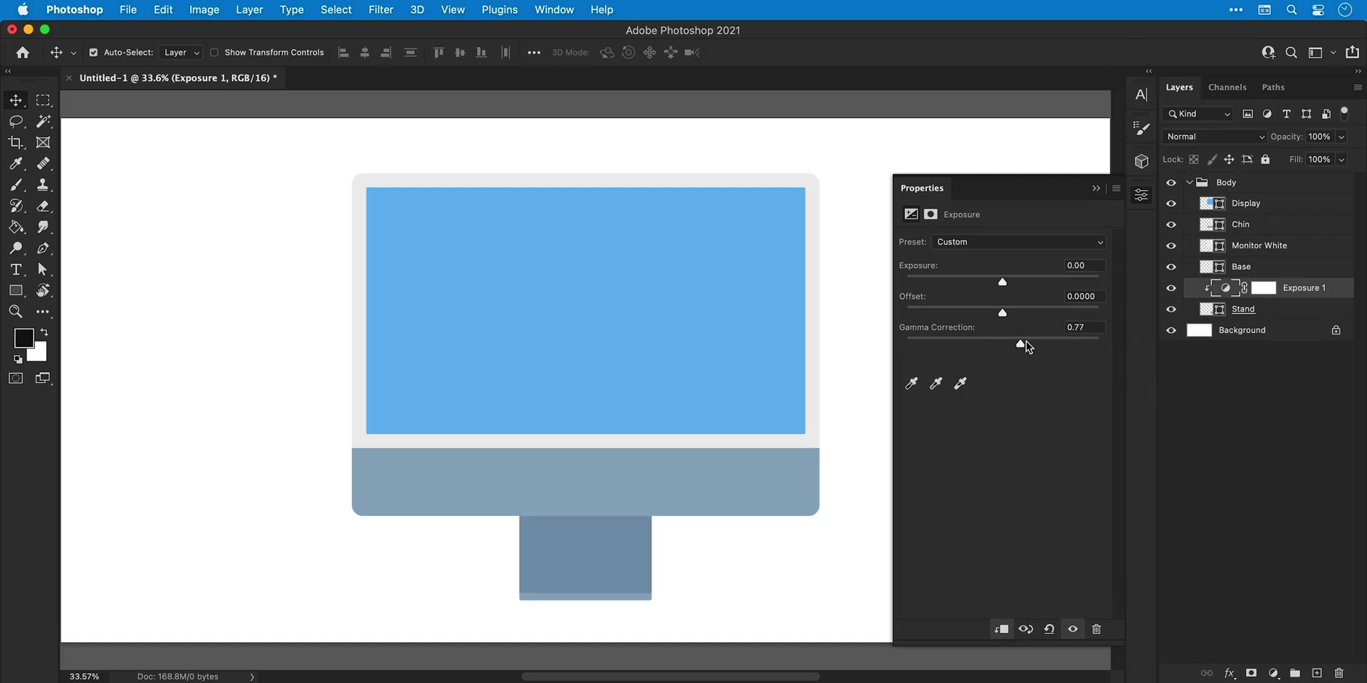
left_click_drag(1027, 340, 1032, 341)
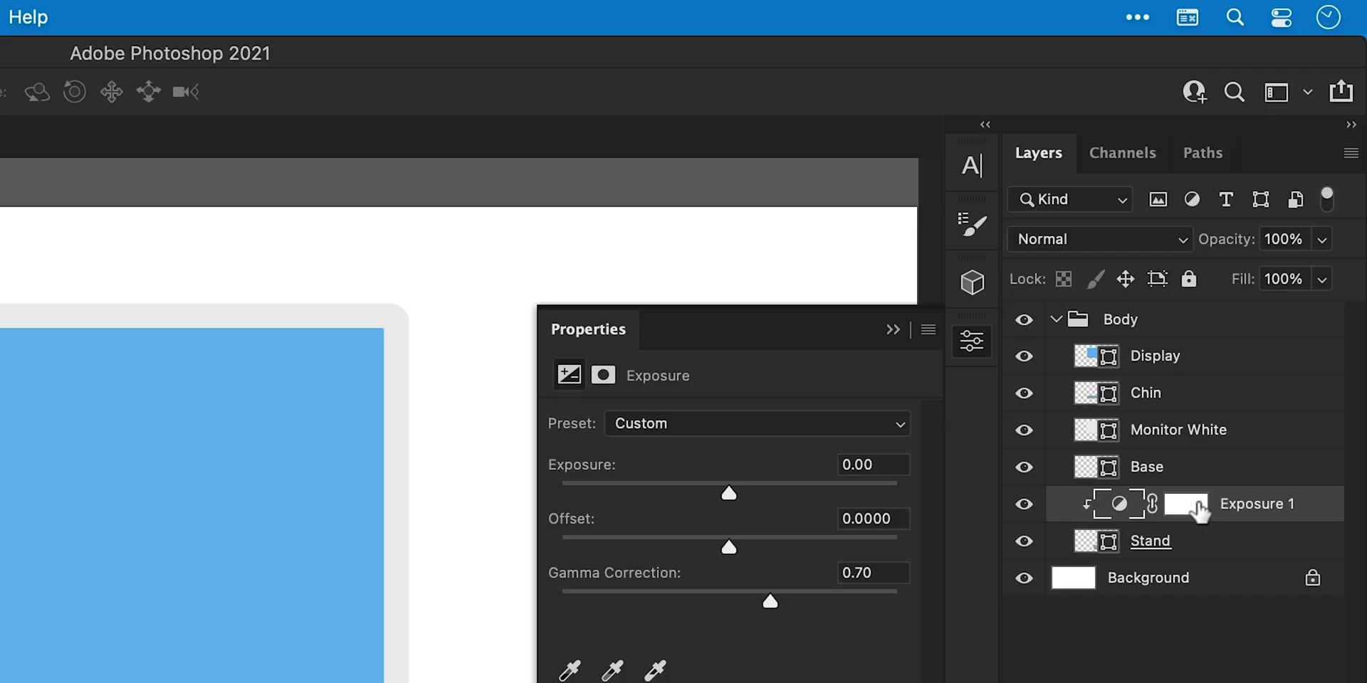
- Invert the mask of the stand's Exposure adjustment to black and choose a soft round brush for painting on it
left_click(1186, 504)
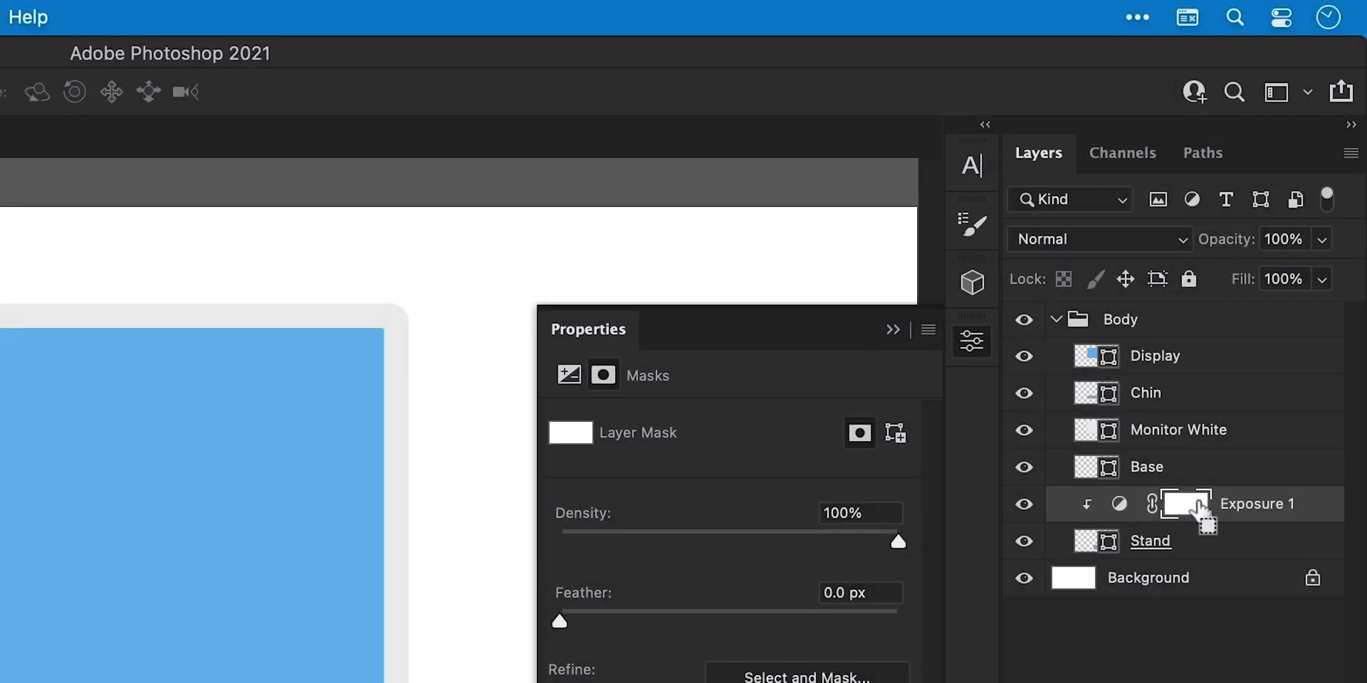
key("super+i")
key("b")
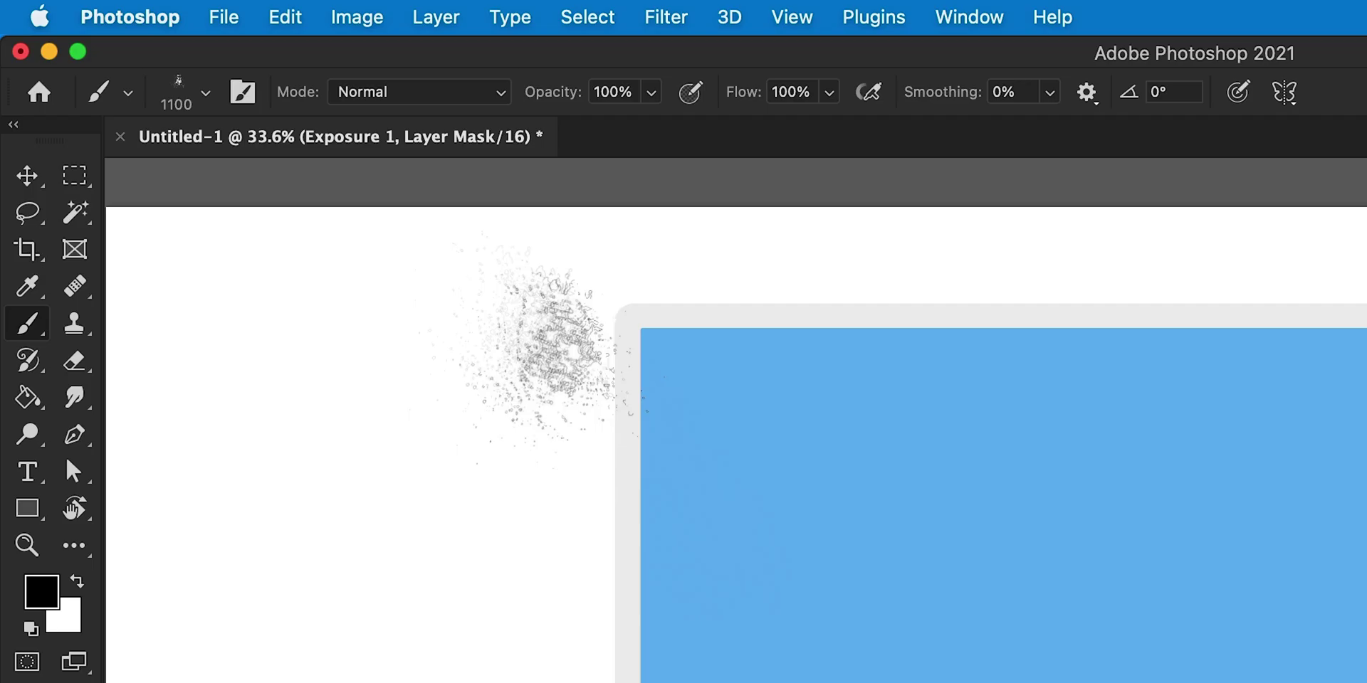
left_click(205, 92)
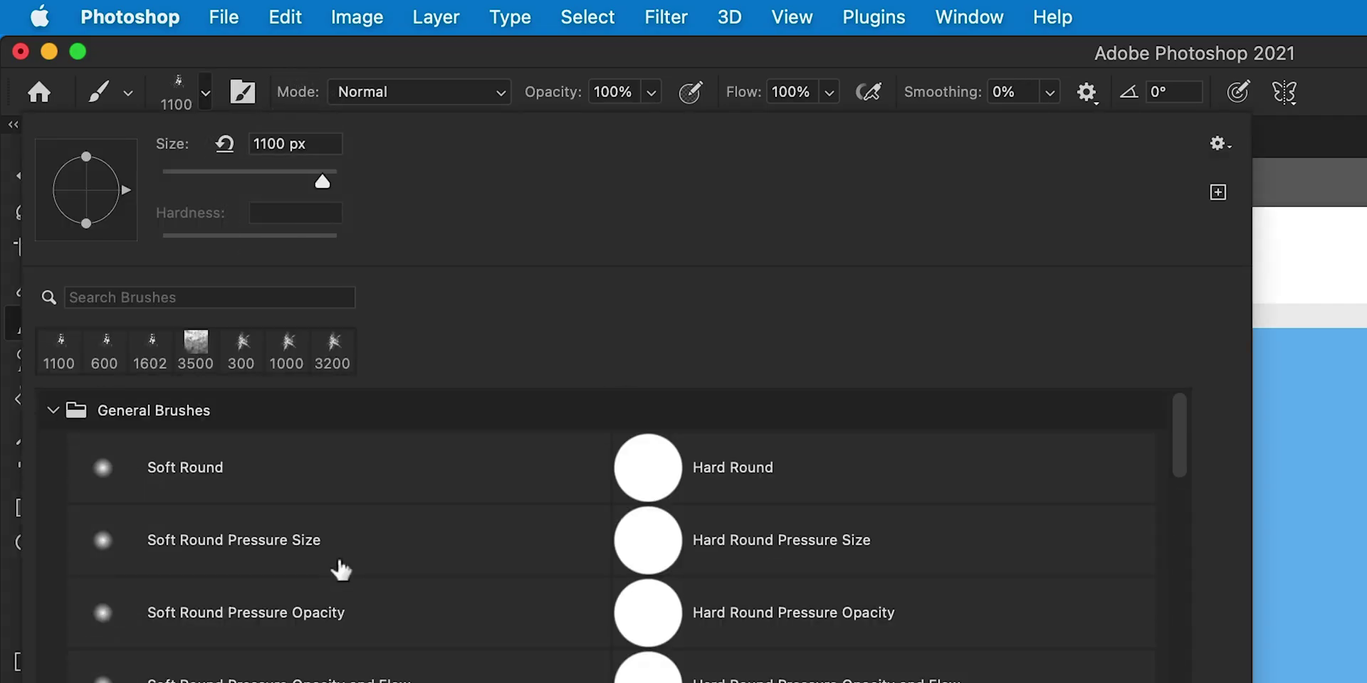
left_click(338, 562)
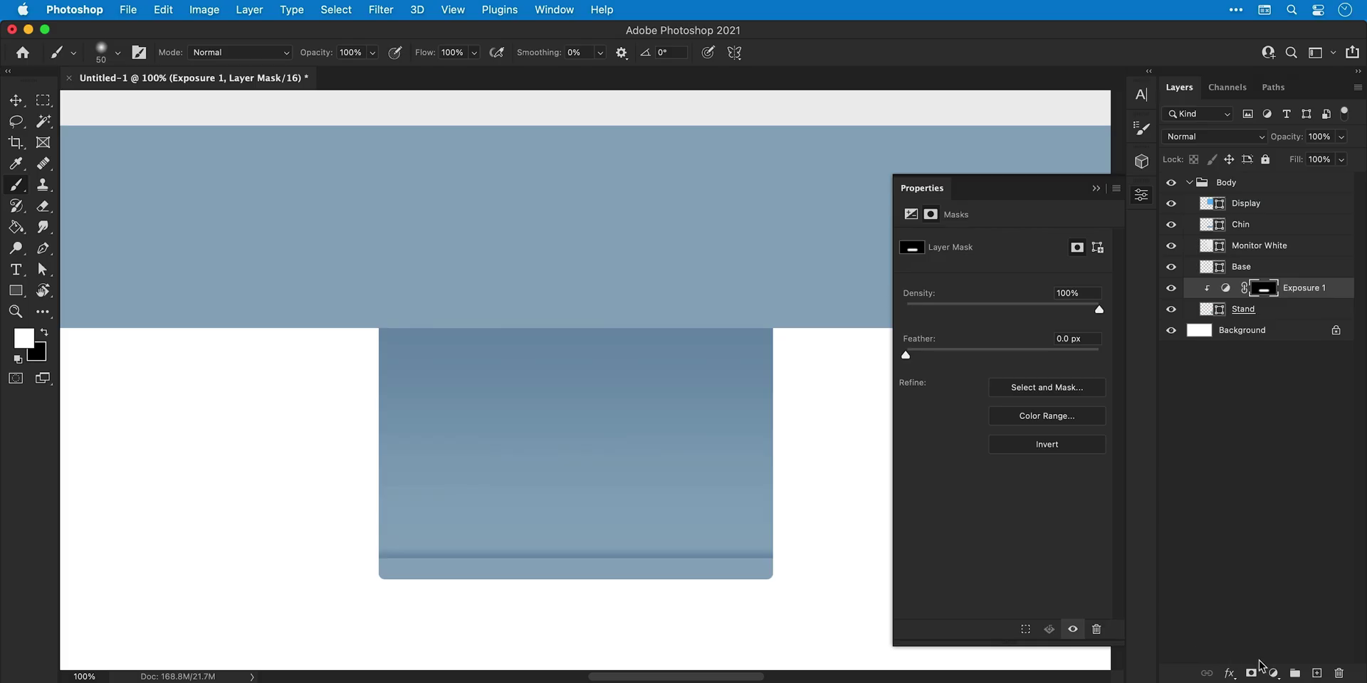
- Add a second Exposure adjustment layer above the stand's first one and clip it to the stand
left_click(1274, 673)
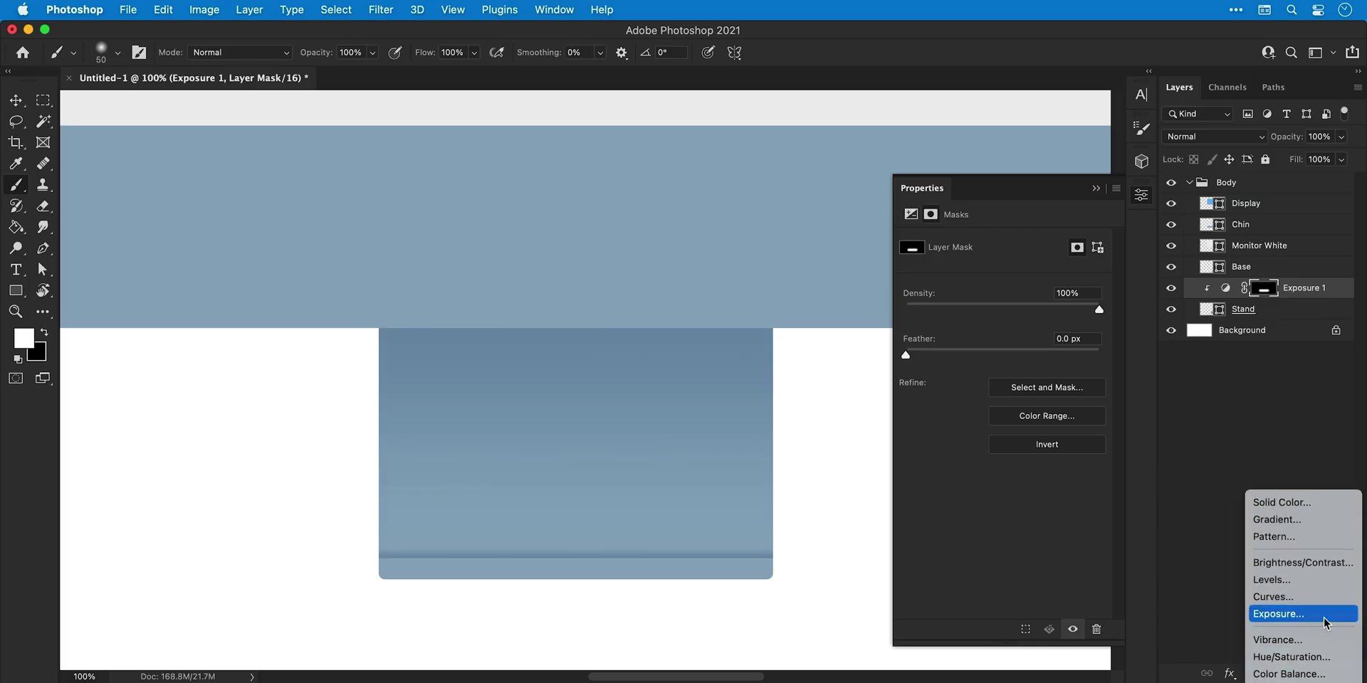
left_click(1322, 612)
right_click(1288, 290)
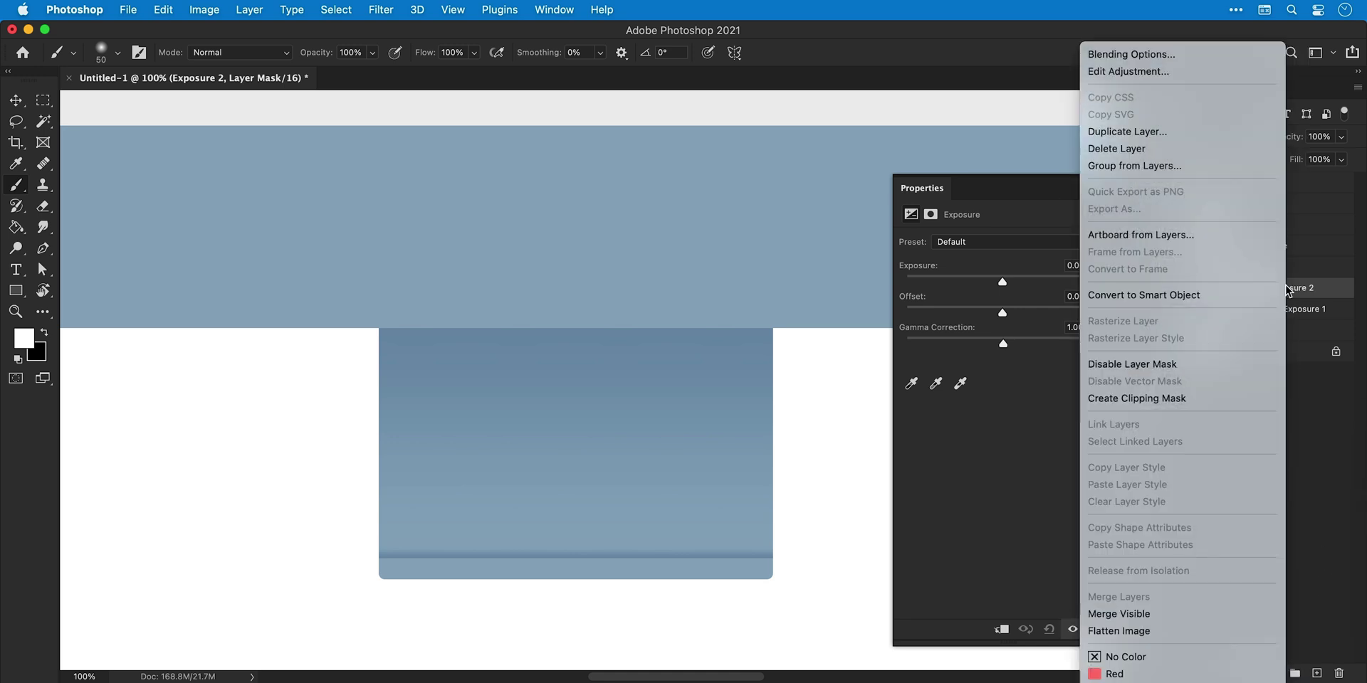
left_click(1212, 398)
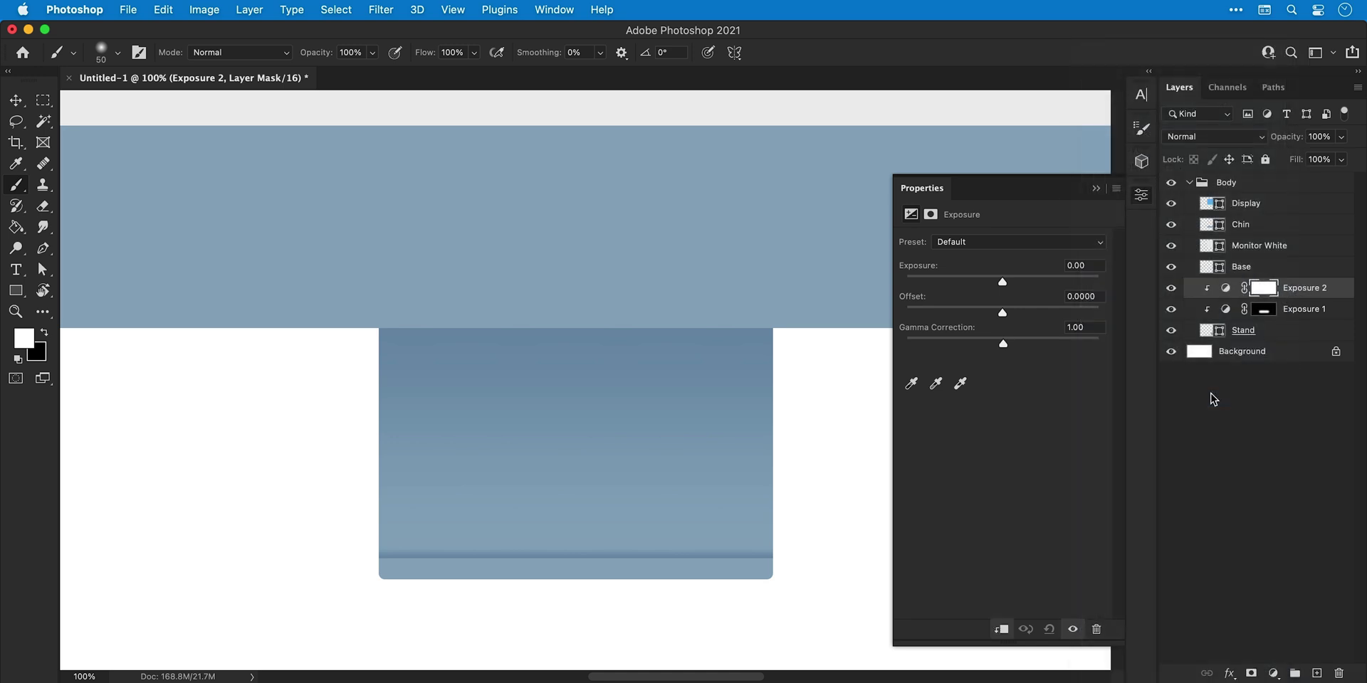
- Brighten the second Exposure adjustment with an Exposure of +0.84 and raised Gamma Correction, and invert its mask to black
left_click(1224, 288)
left_click_drag(1031, 281, 1013, 285)
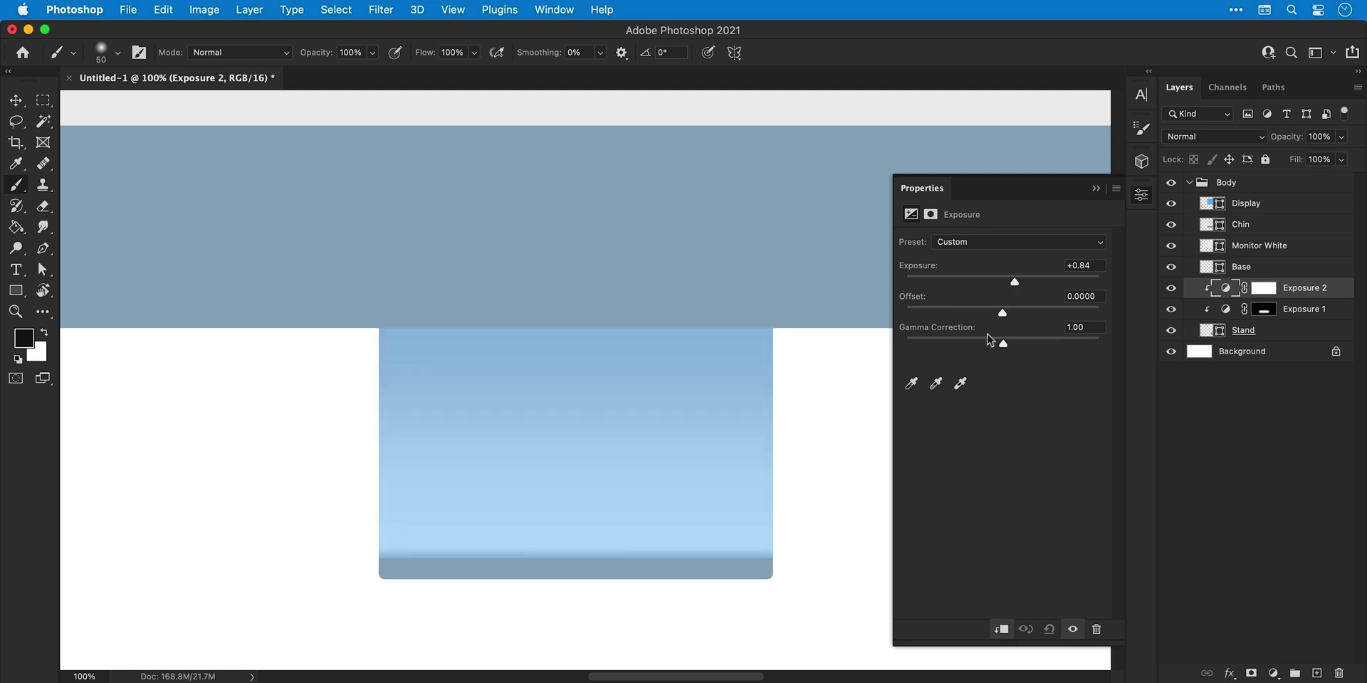
left_click_drag(988, 340, 985, 343)
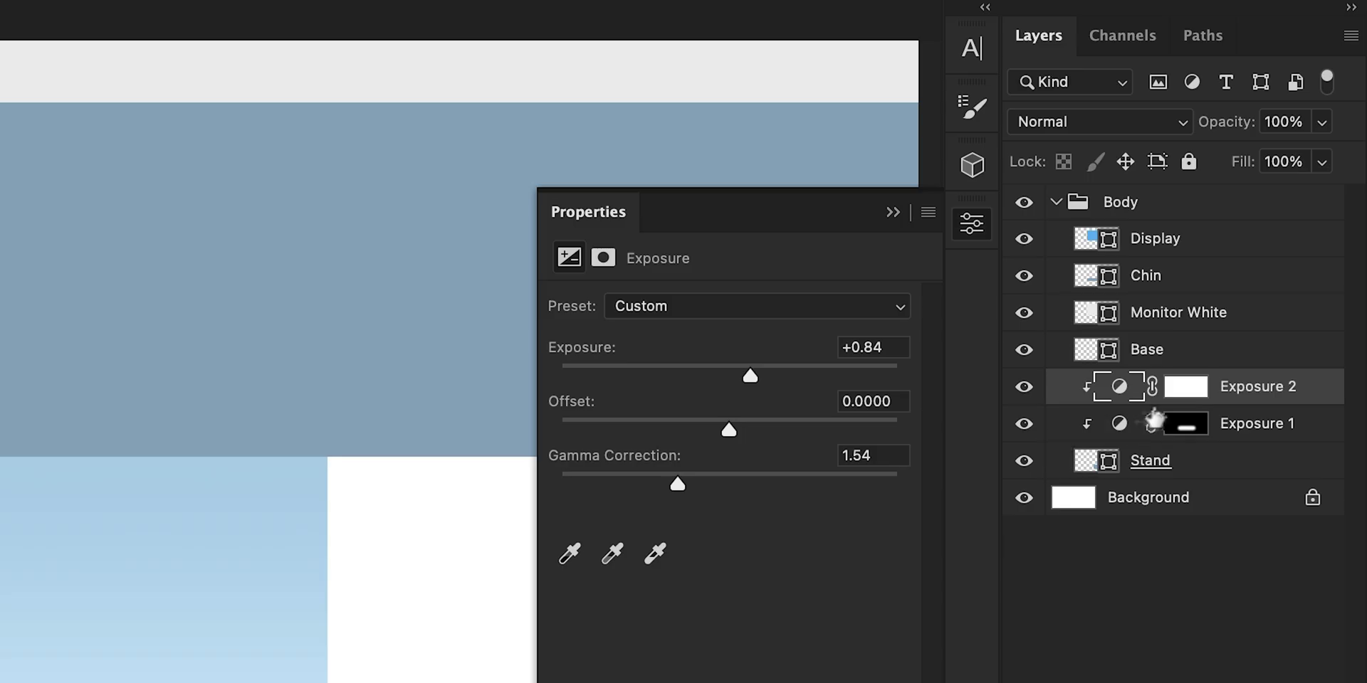
left_click(1262, 288)
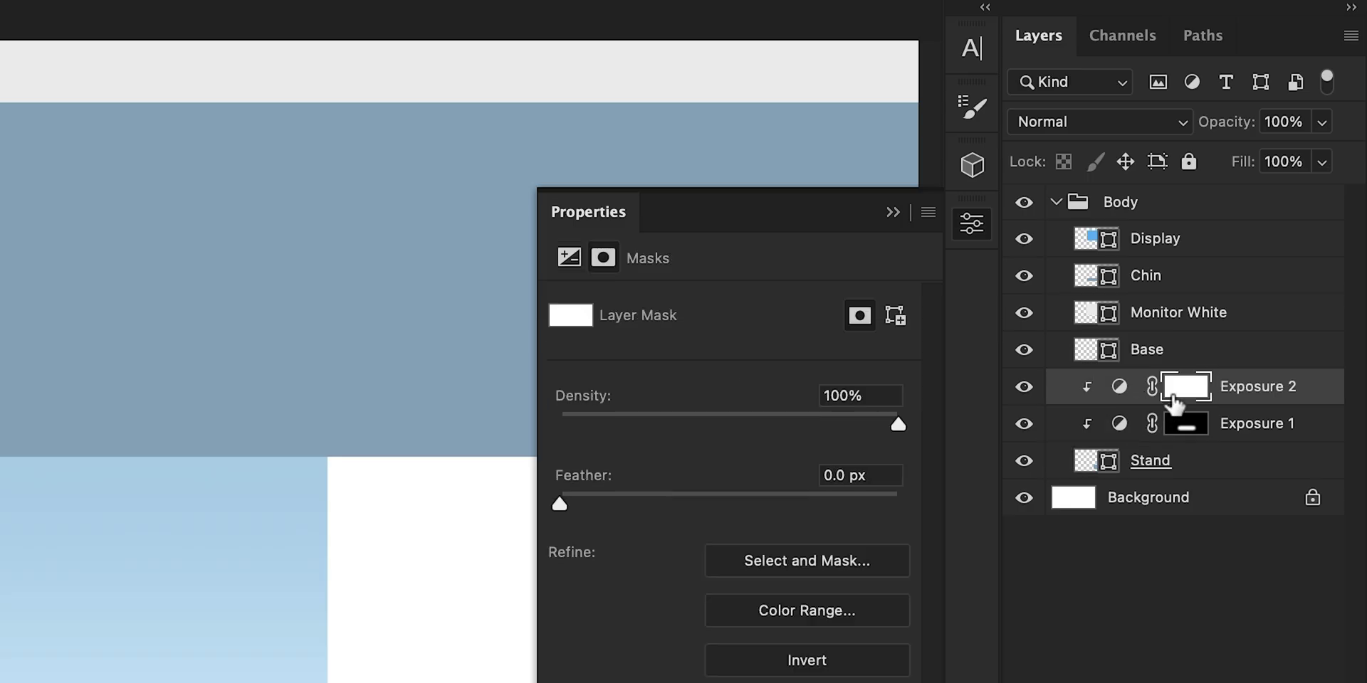
key("ctrl+i")
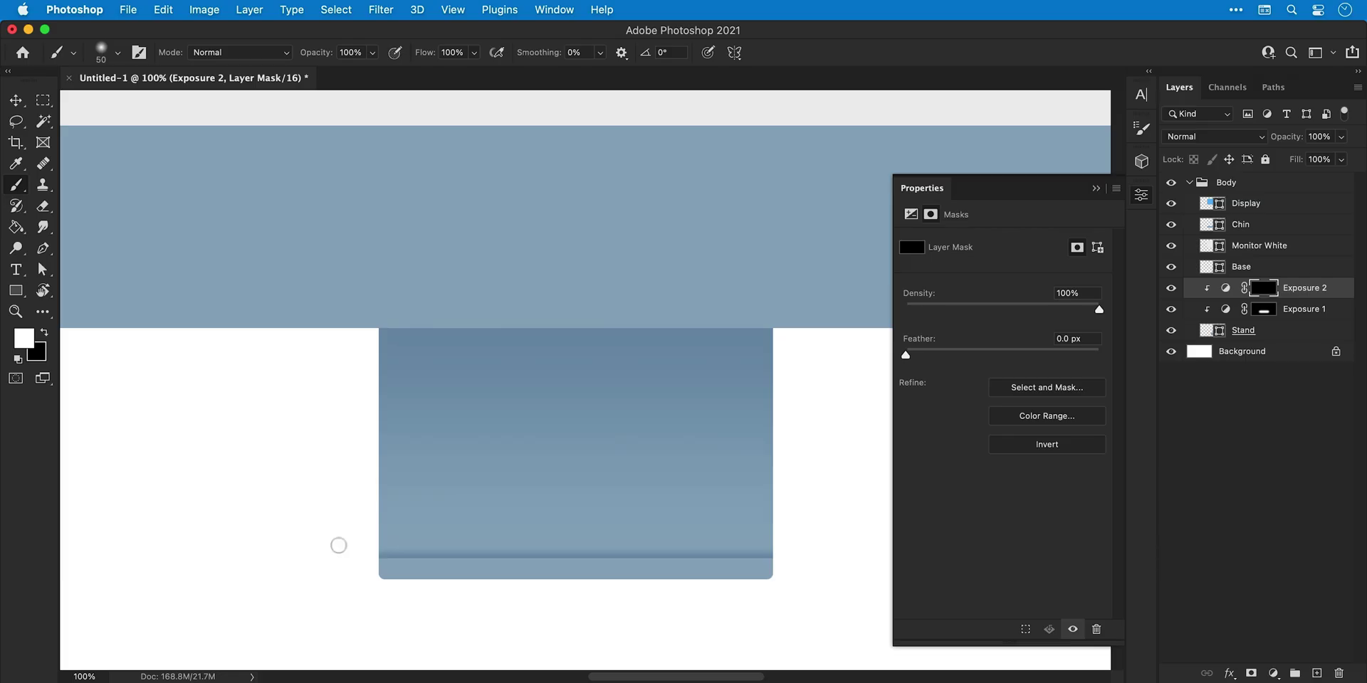
- Paint a soft highlight line across the stand just above its base on the brightening mask, using a 40 px white brush at 40% opacity
left_click_drag(339, 545, 825, 537)
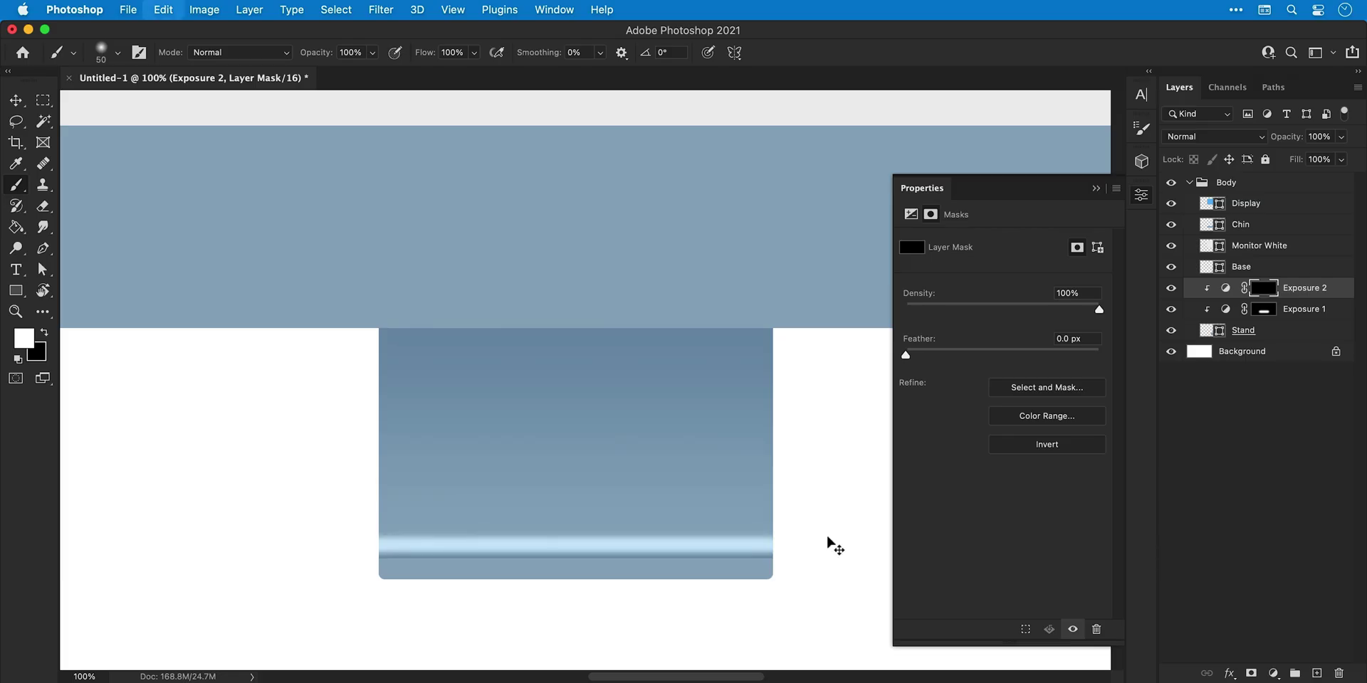
key("super+z")
key("bracketleft")
key("7")
left_click_drag(384, 545, 650, 546)
key("super+z")
key("5")
key("super+z")
key("3")
left_click_drag(368, 547, 842, 542)
key("super+z")
key("4")
key("super+z")
left_click_drag(359, 549, 840, 541)
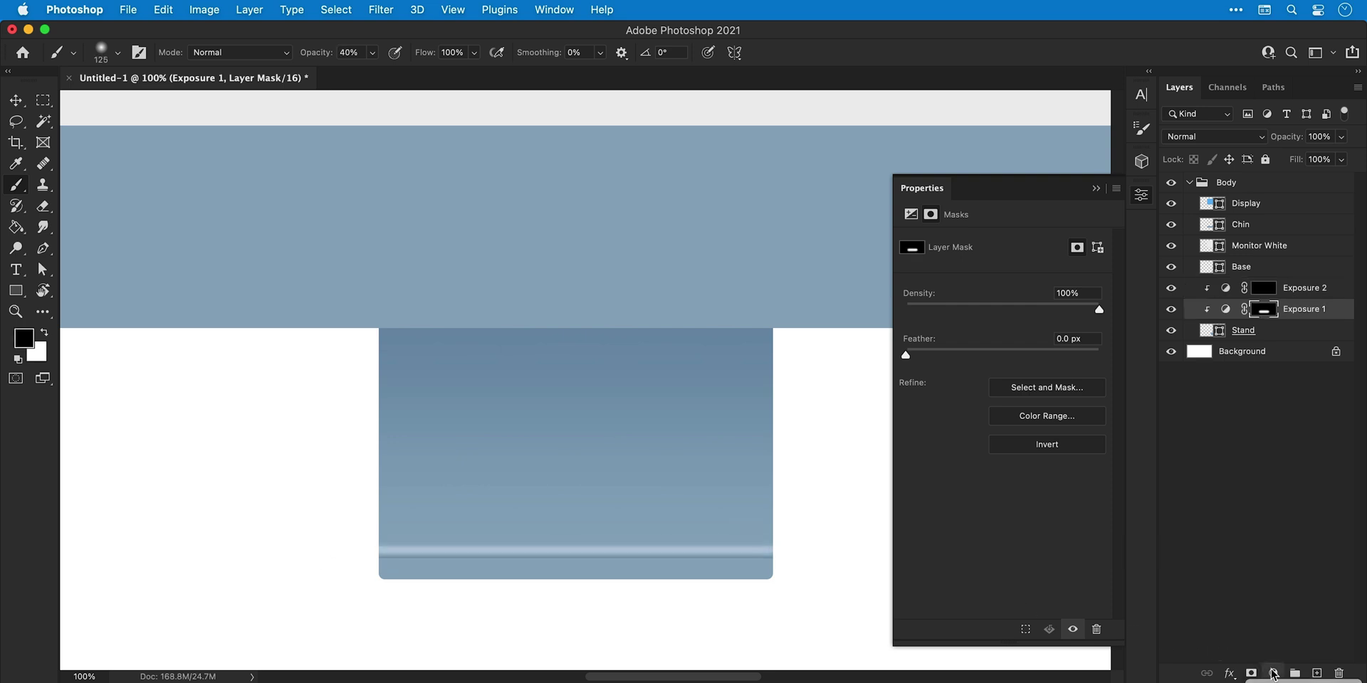
- Add another clipped Exposure adjustment above the stand's first one, with Gamma Correction 0.61 and a negative Exposure to darken it
left_click(1273, 672)
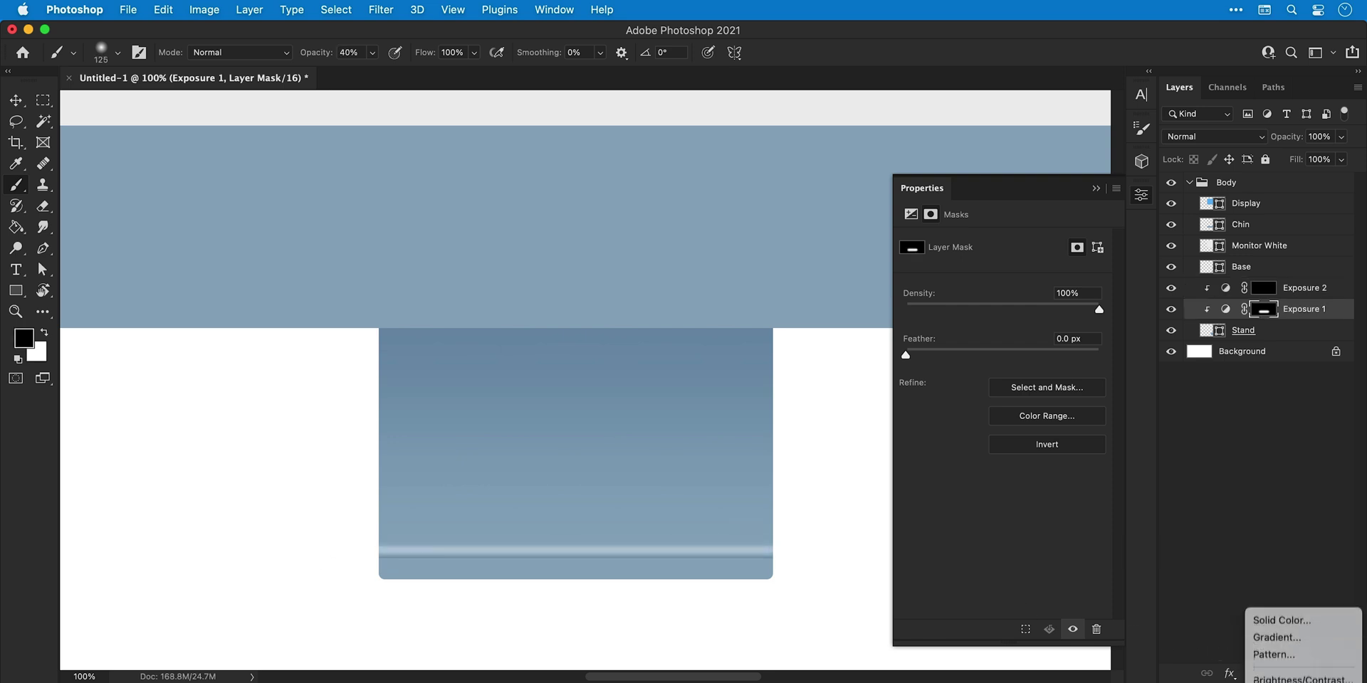
left_click(1279, 614)
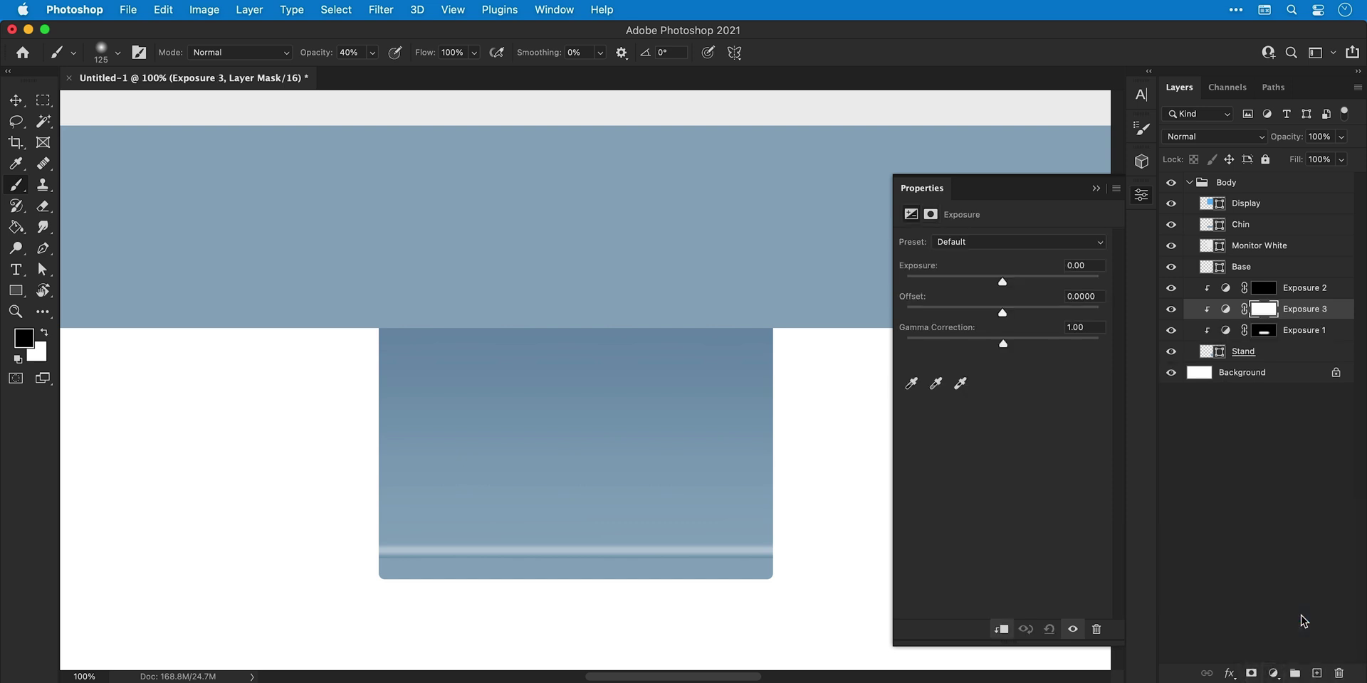
left_click_drag(1018, 347, 1034, 345)
left_click(1028, 281)
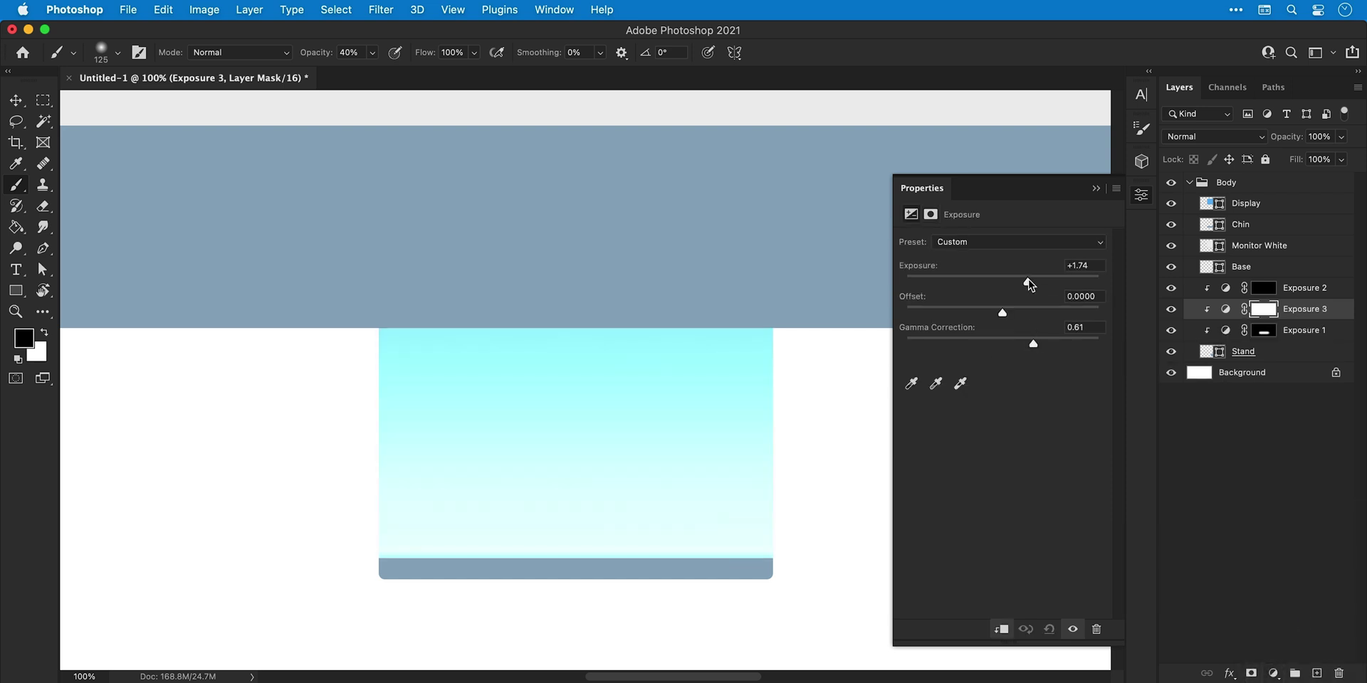
left_click(989, 282)
left_click_drag(974, 285, 964, 285)
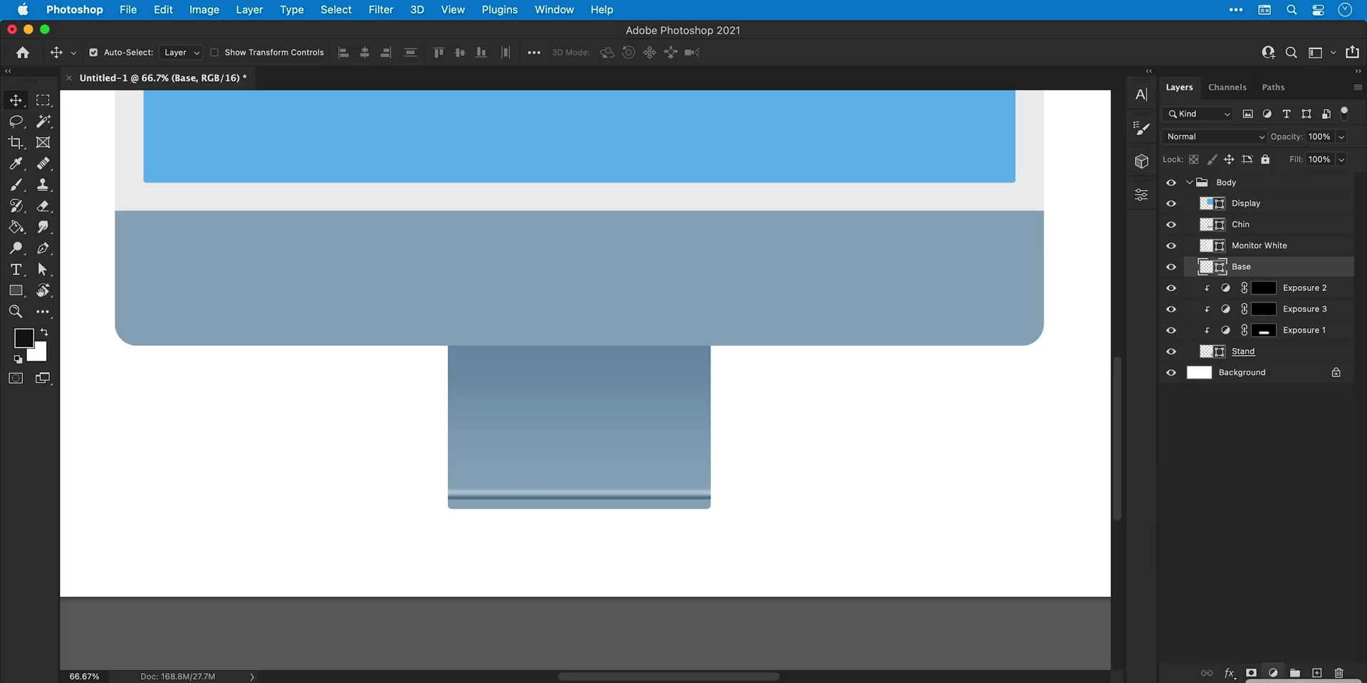
- Add an Exposure adjustment layer above the Base layer and set its Gamma Correction to 0.68
left_click(1281, 678)
left_click(1267, 617)
left_click(1028, 345)
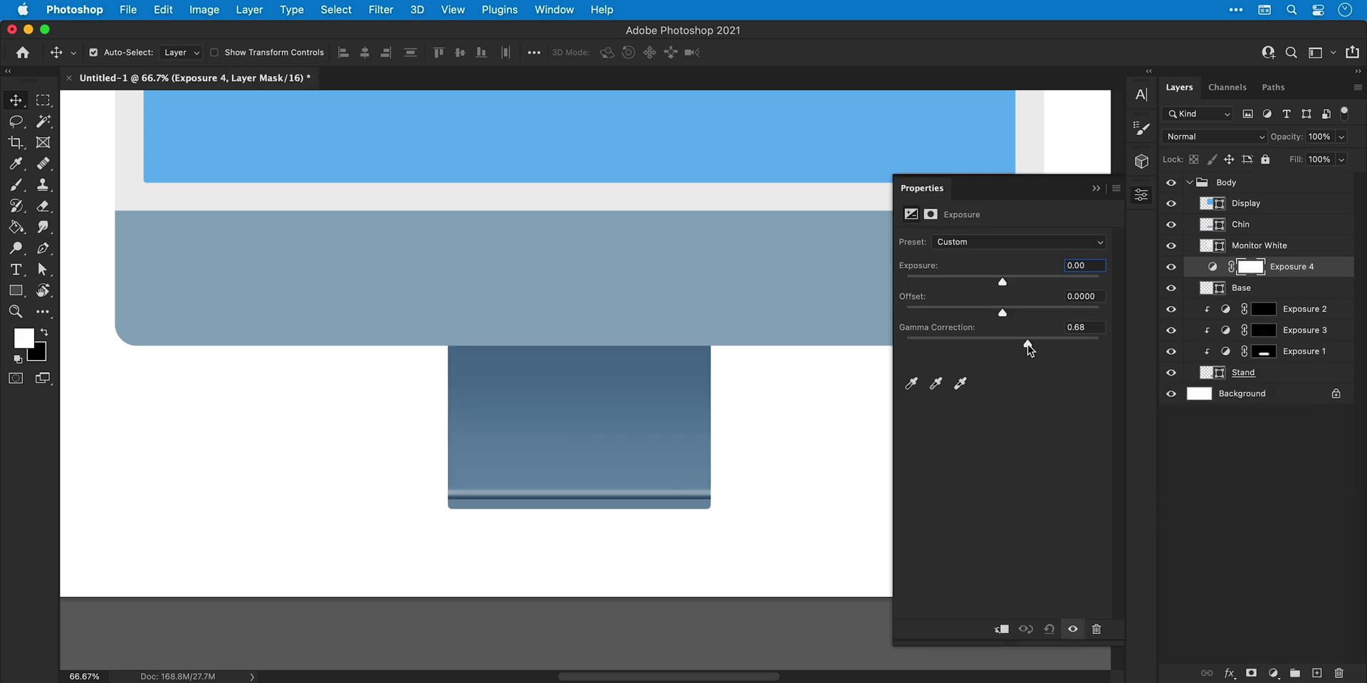
- Set the new adjustment's Exposure to -1.34 and clip it to the Base layer
left_click(981, 282)
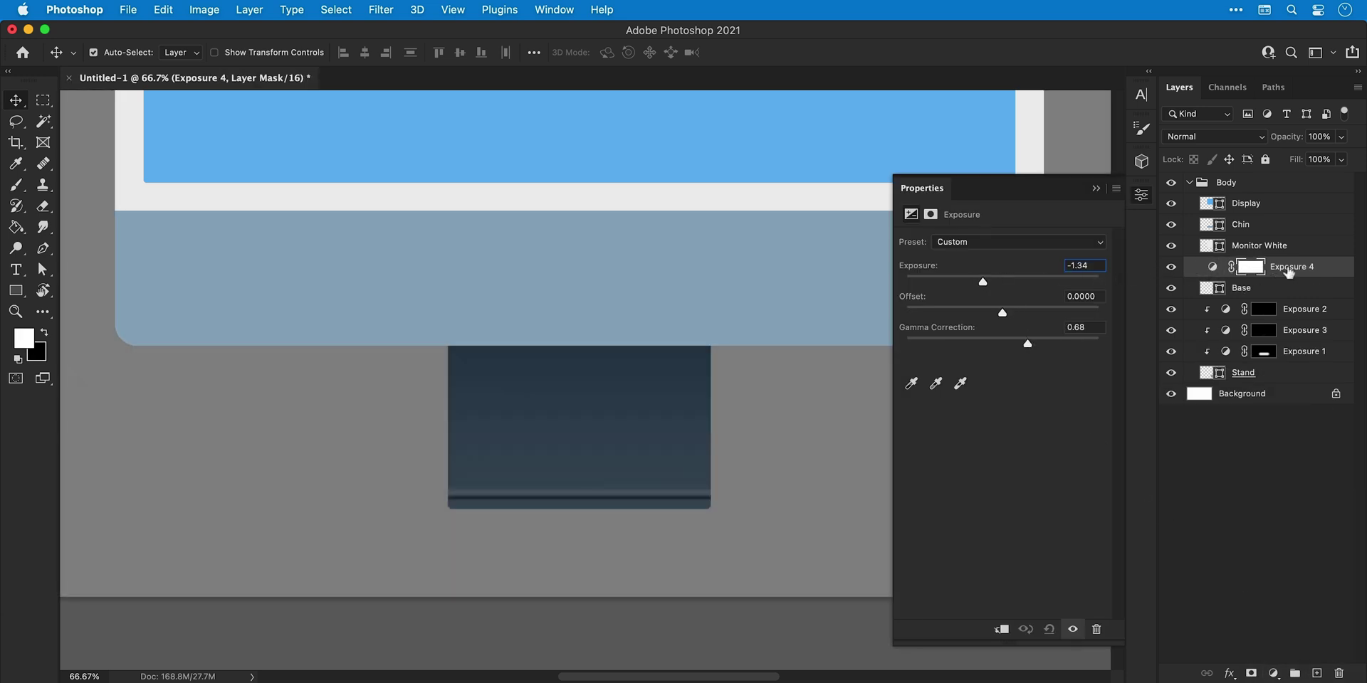
right_click(1288, 272)
left_click(1205, 397)
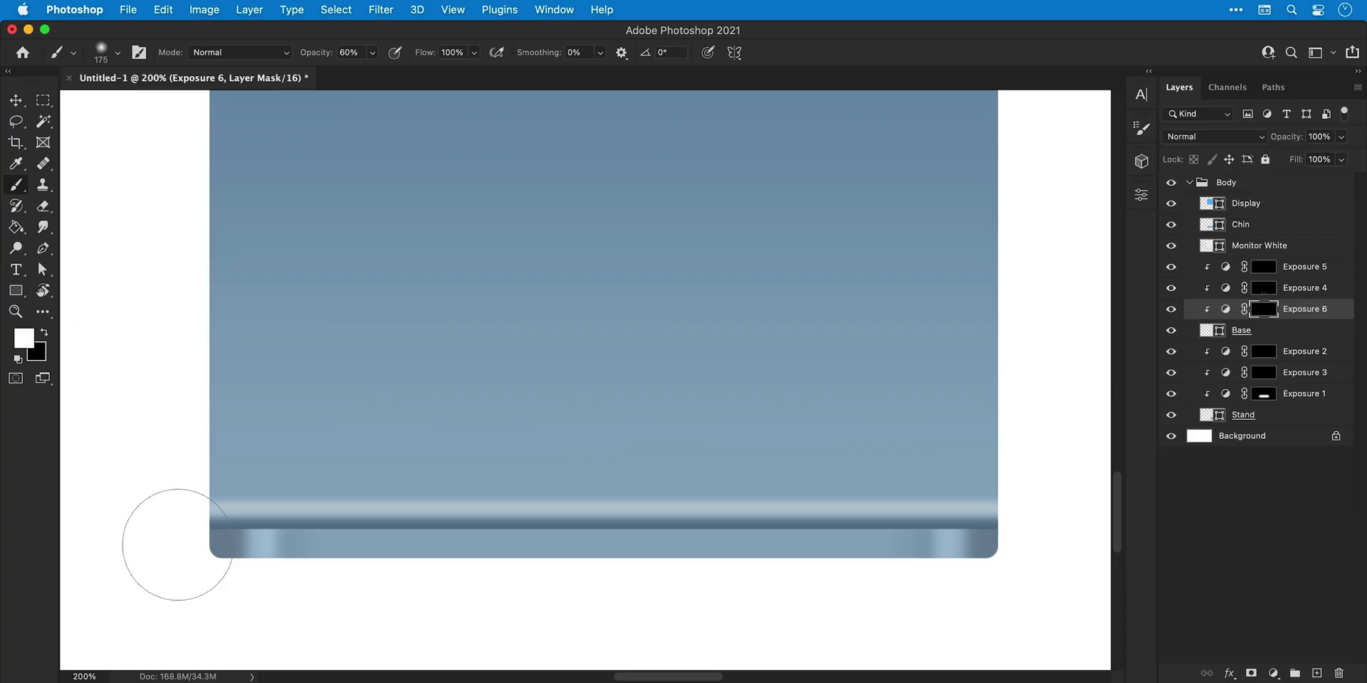
- Darken both outer ends of the base on the Exposure 6 mask, using a soft 175 px white brush at 60% opacity
left_click(178, 544)
left_click(1027, 543)
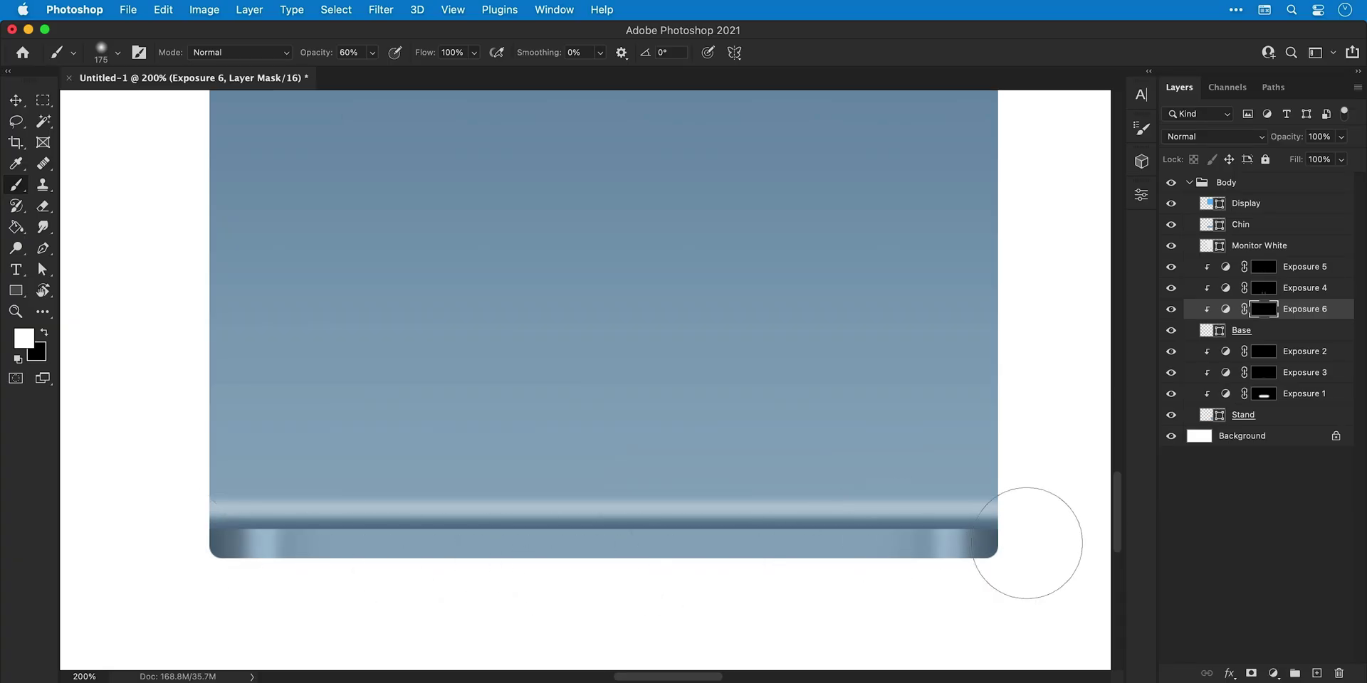
key("v")
key("super+minus")
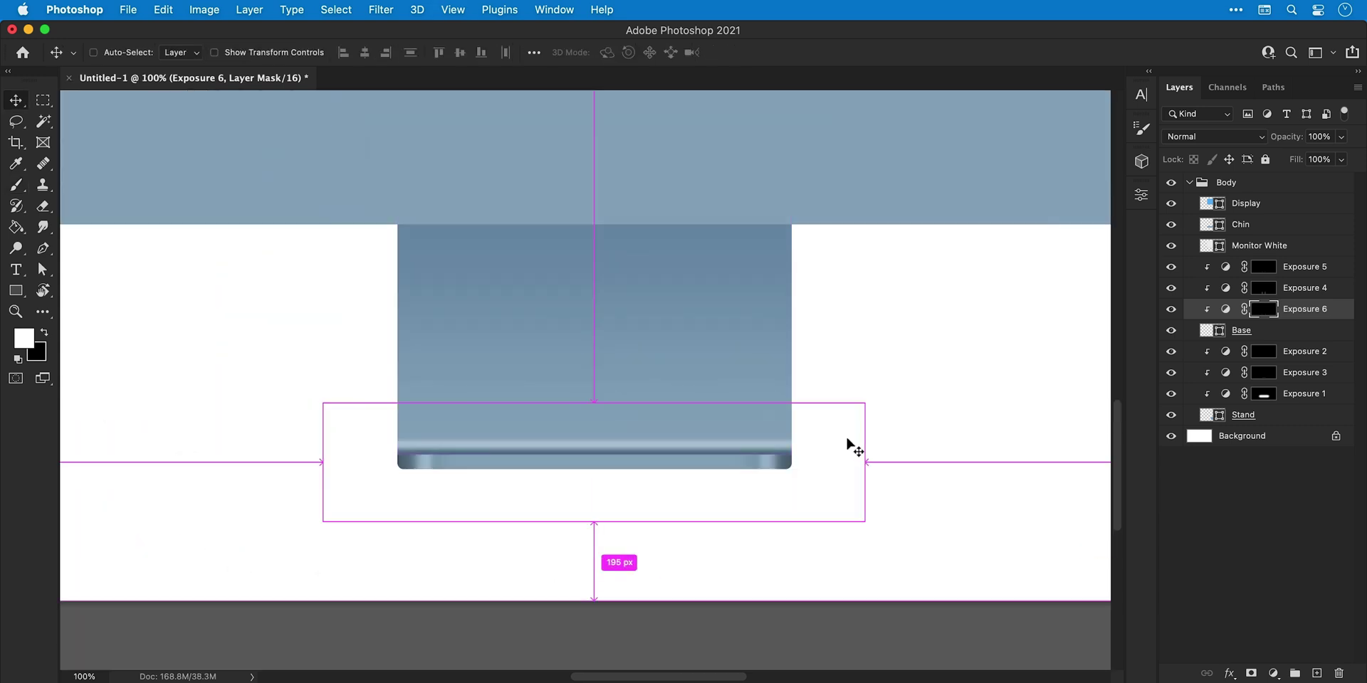
key("super+0")
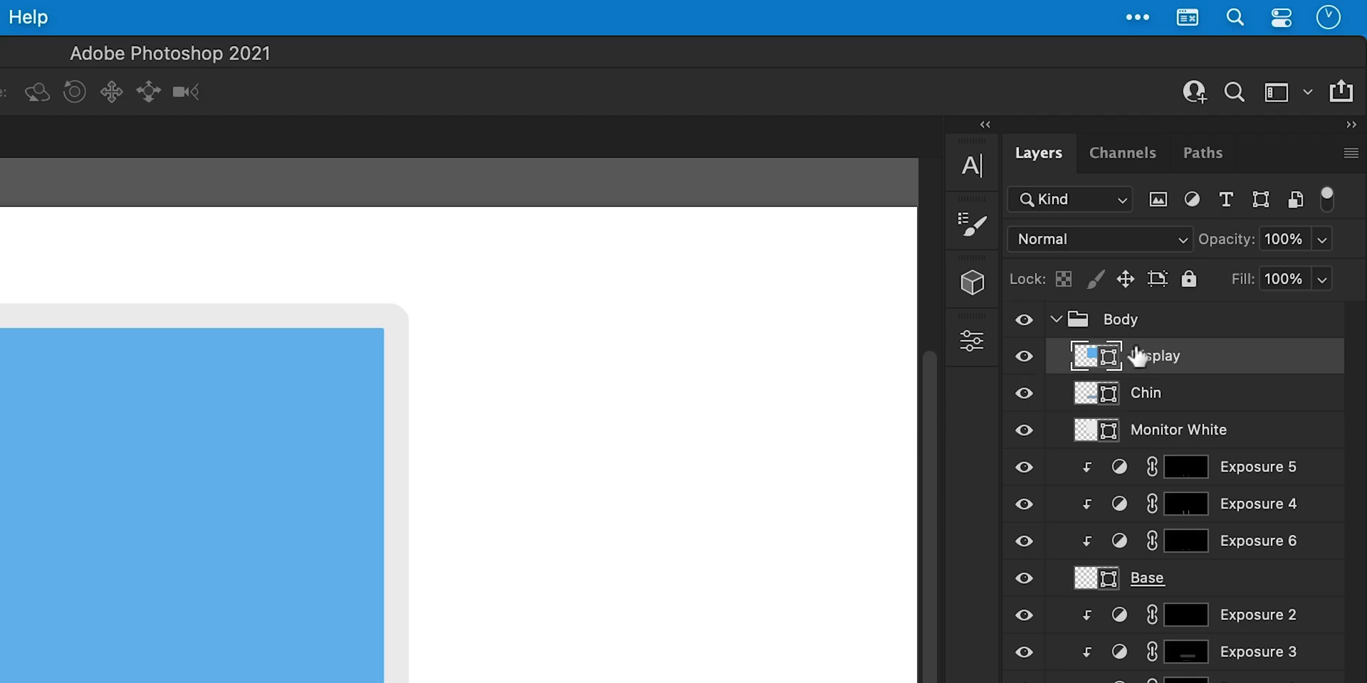
- Add an inside Stroke to the Display layer with a solid near-black colour, and reduce the stroke's size
right_click(1234, 203)
left_click(969, 95)
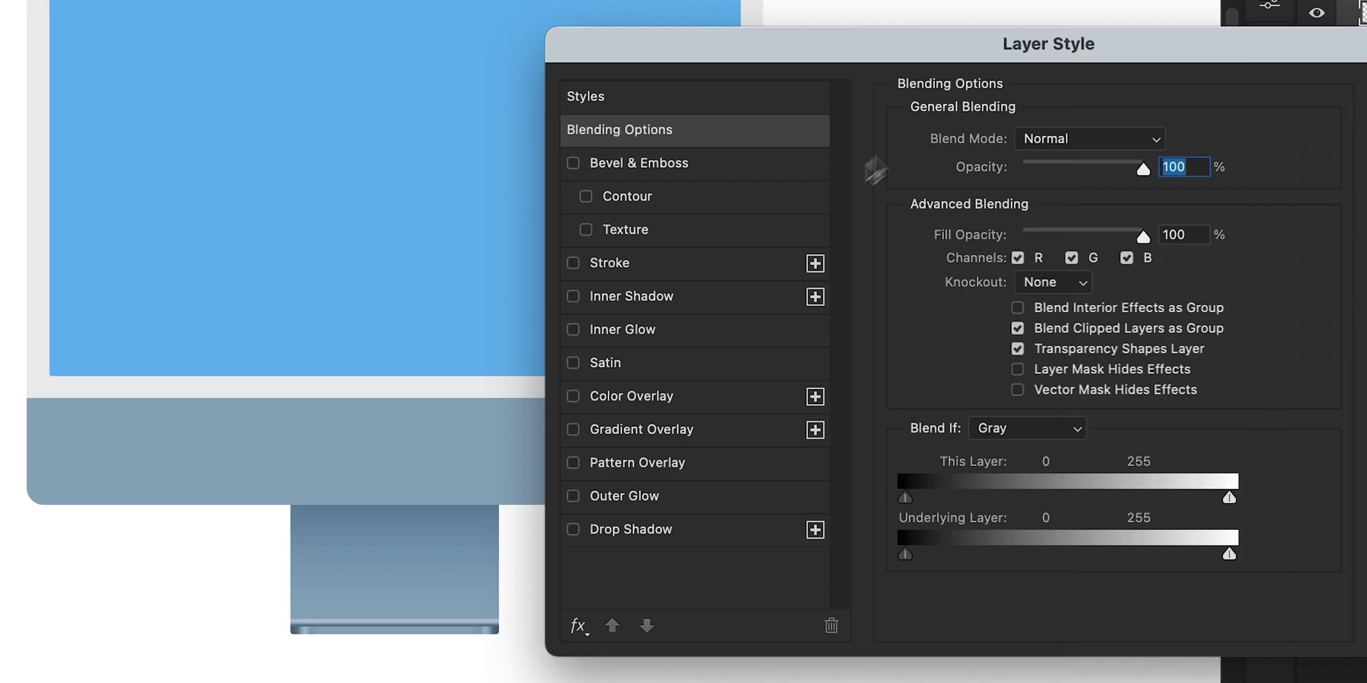
left_click(722, 263)
left_click(1018, 286)
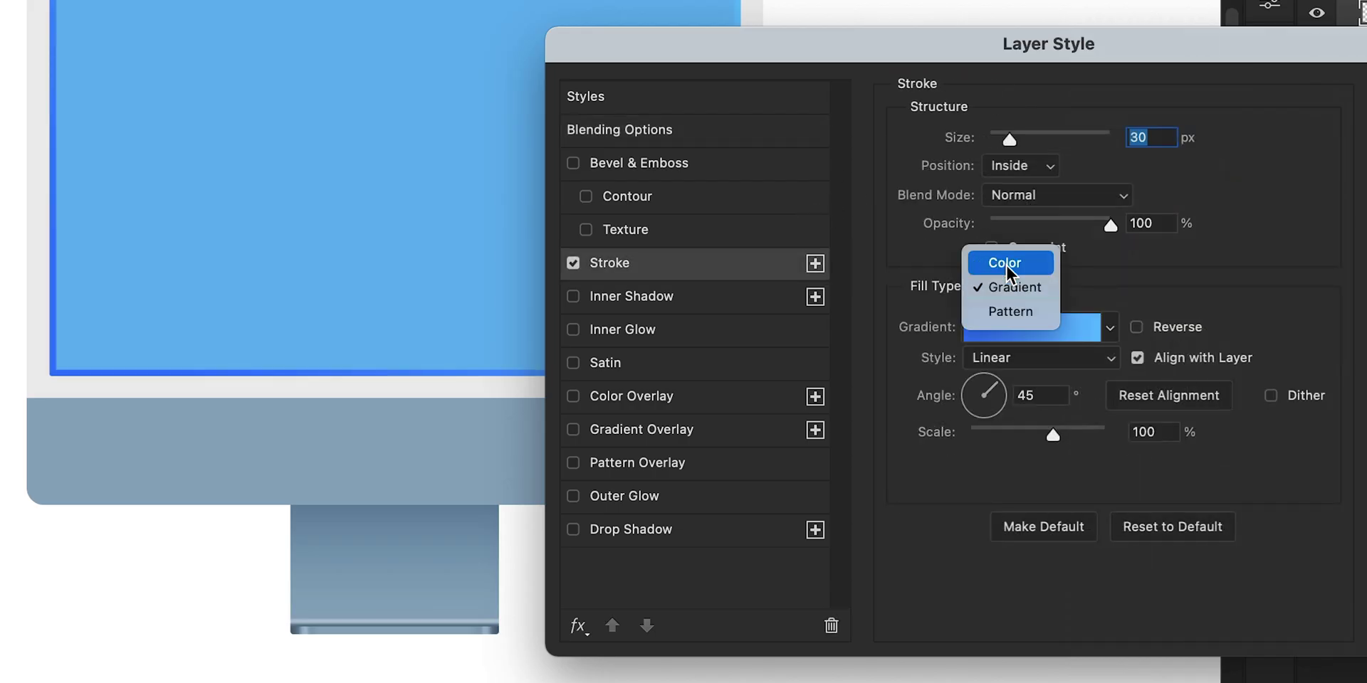
left_click(1007, 263)
left_click(977, 328)
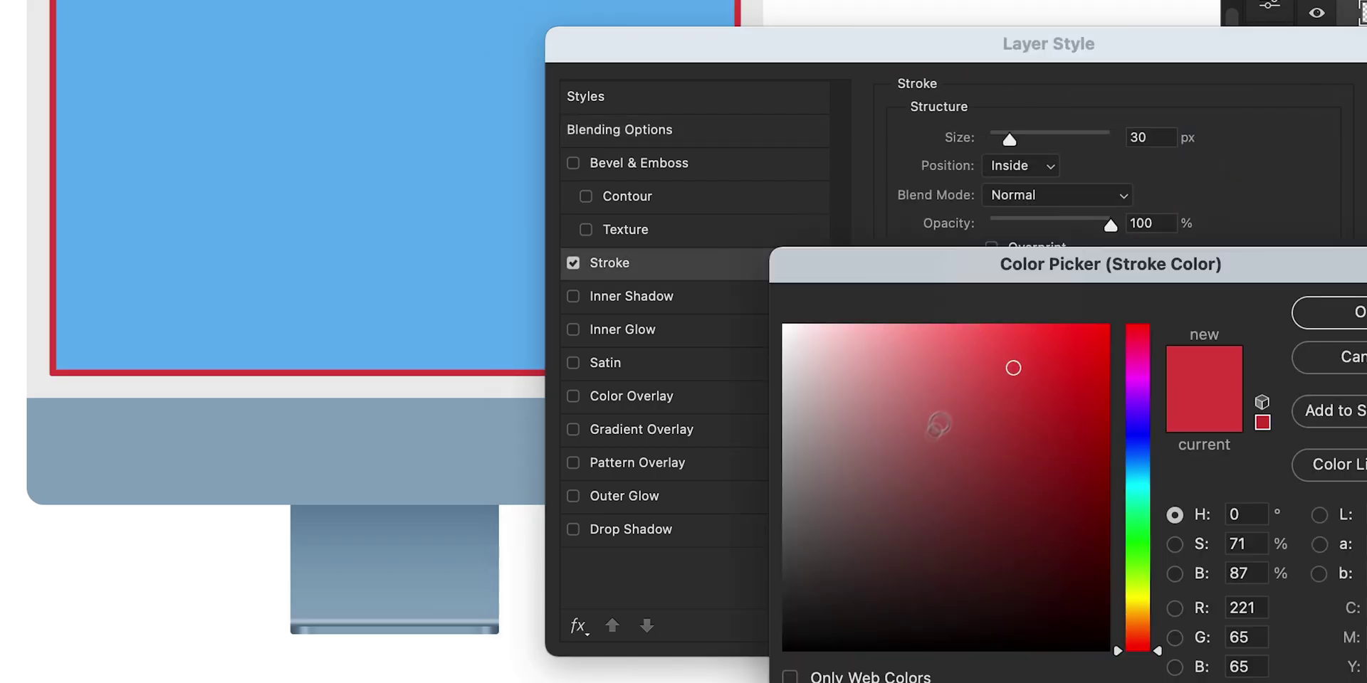
left_click_drag(938, 425, 785, 640)
left_click(1330, 313)
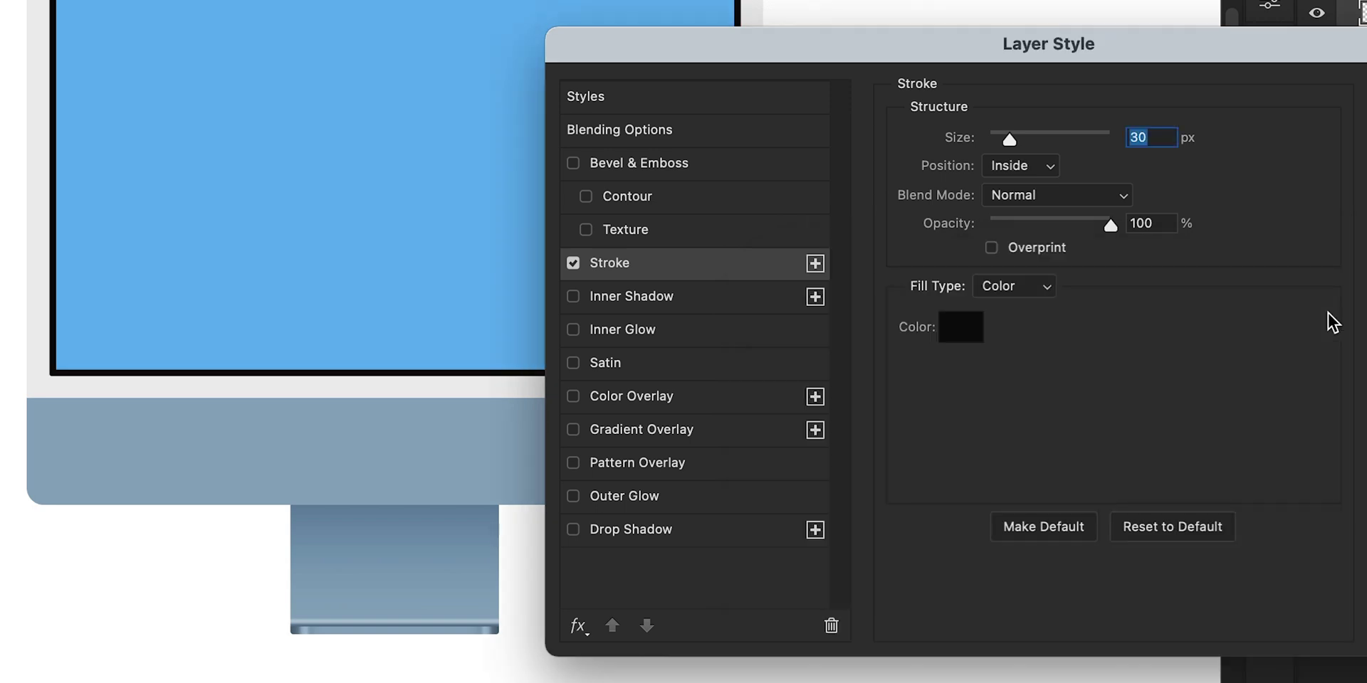
left_click_drag(997, 133, 998, 135)
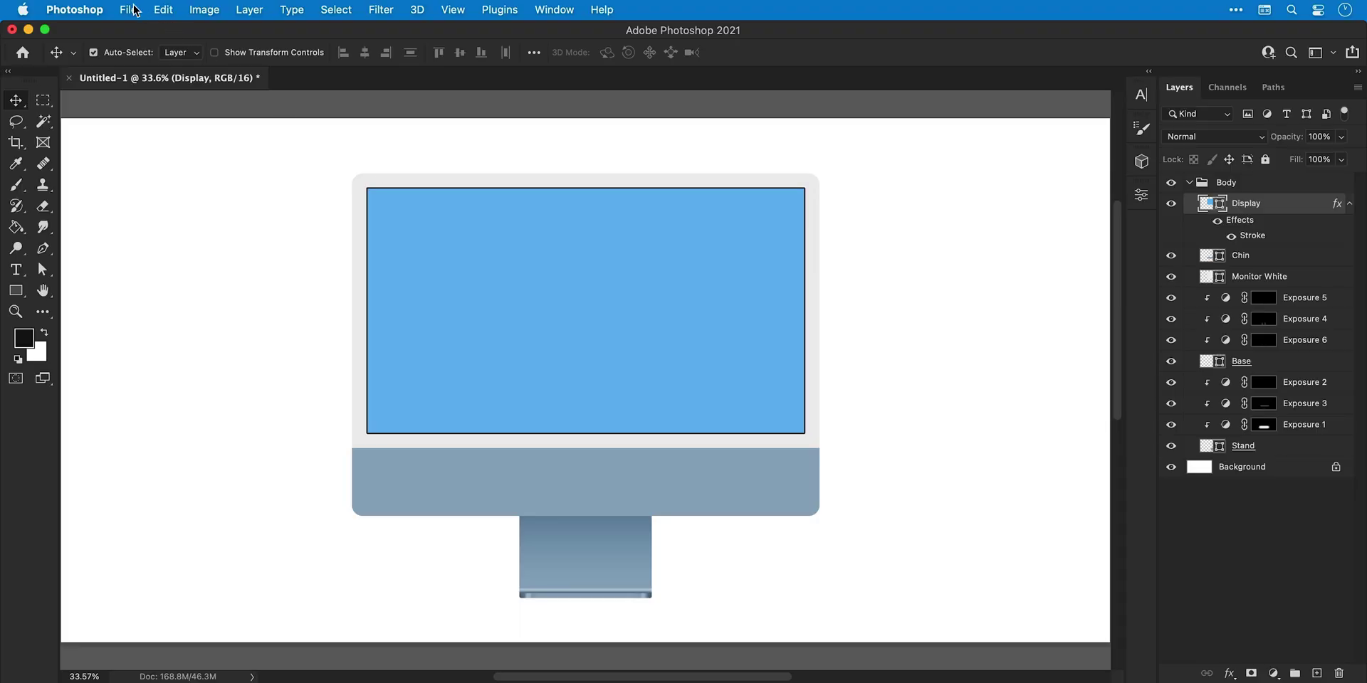
- Save the document to the Desktop as iMac.psd in Photoshop format
left_click(128, 9)
left_click(158, 187)
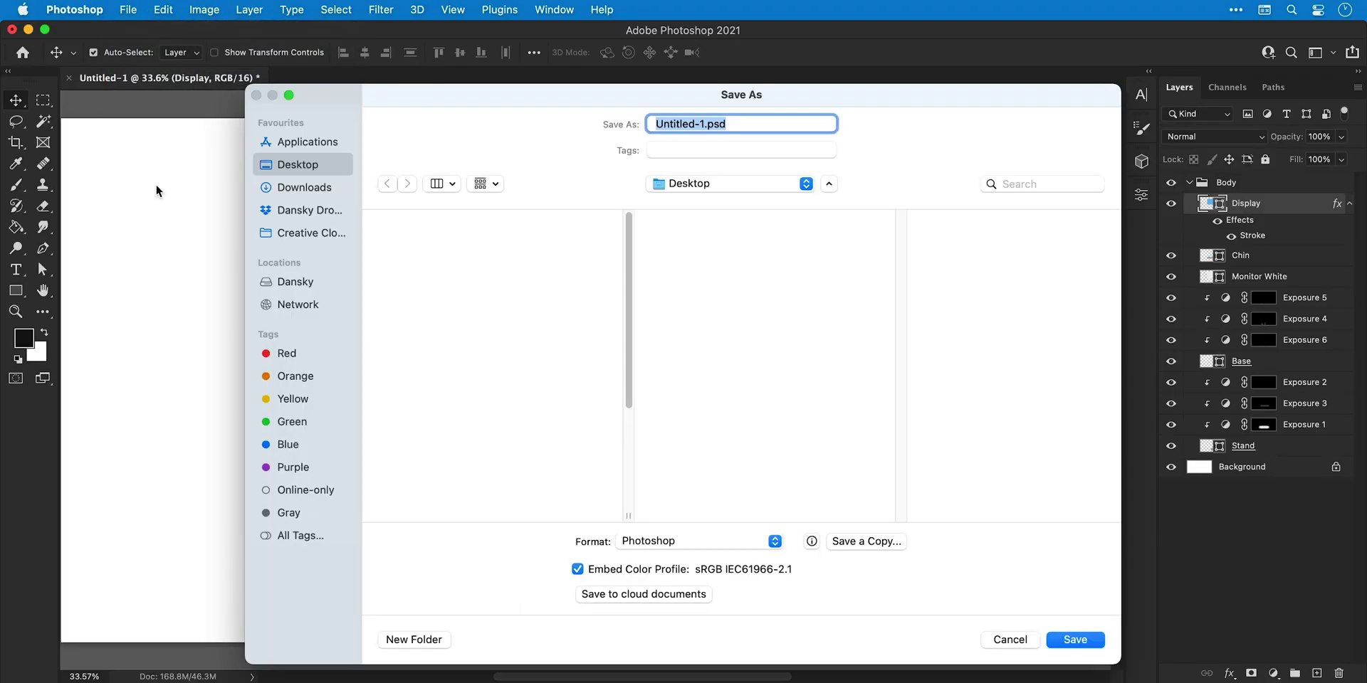
key("BackSpace")
type("iMac.psd")
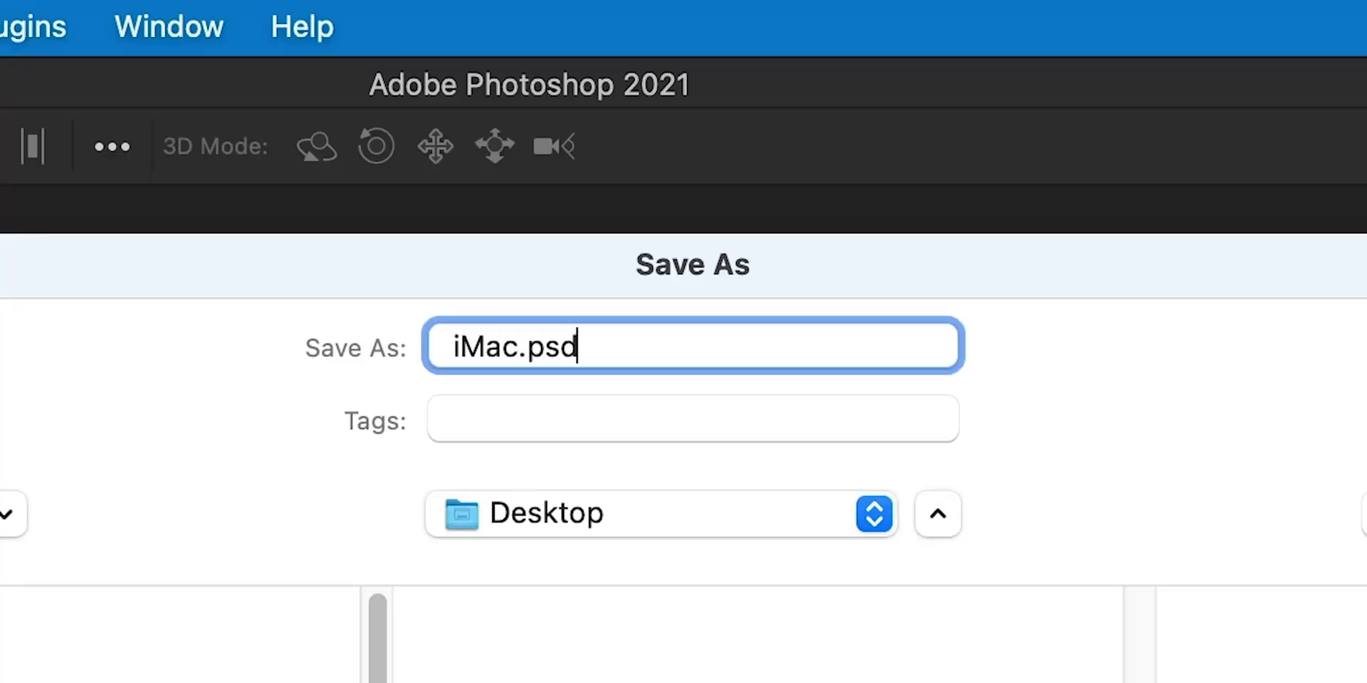
key("Return")
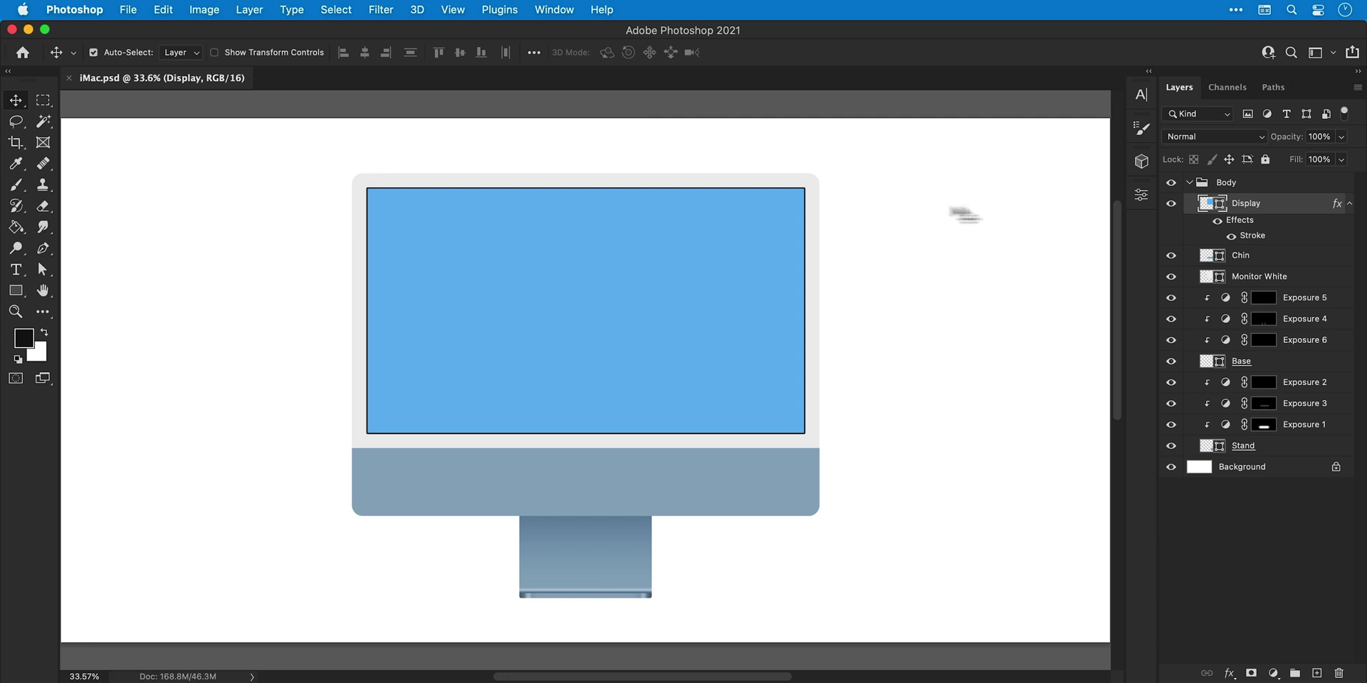
- Change the Display shape's fill colour to a neutral mid grey
double_click(1212, 204)
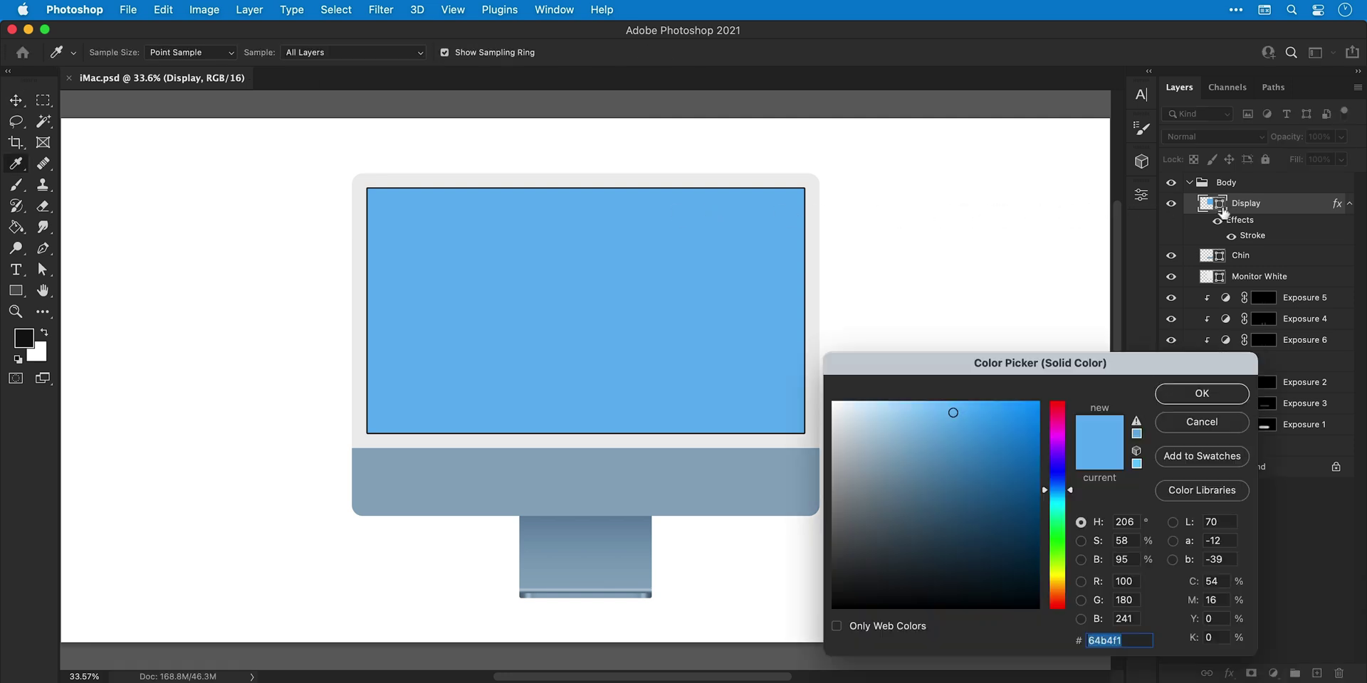
left_click(897, 536)
left_click_drag(897, 536, 774, 480)
key("Return")
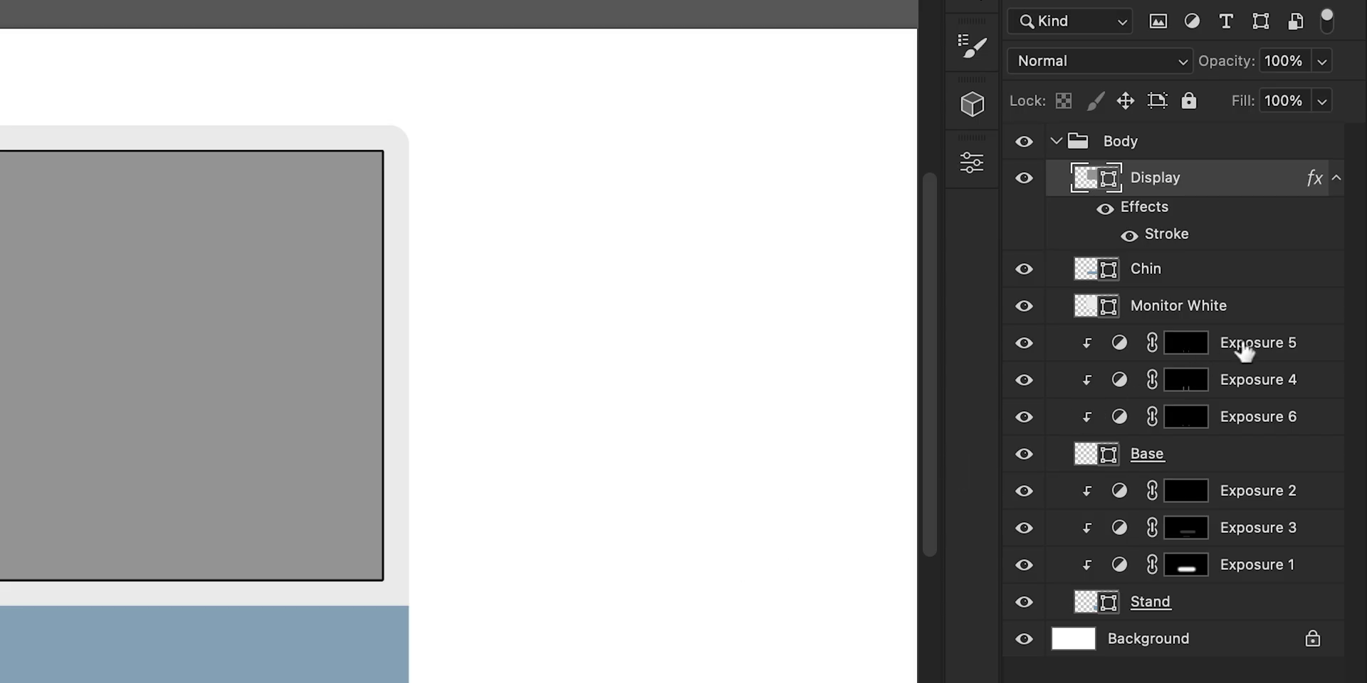
- Group the Base and Stand layers with their Exposure adjustments as Coloured Body, and move the Chin layer to the top of that group
left_click(1242, 349)
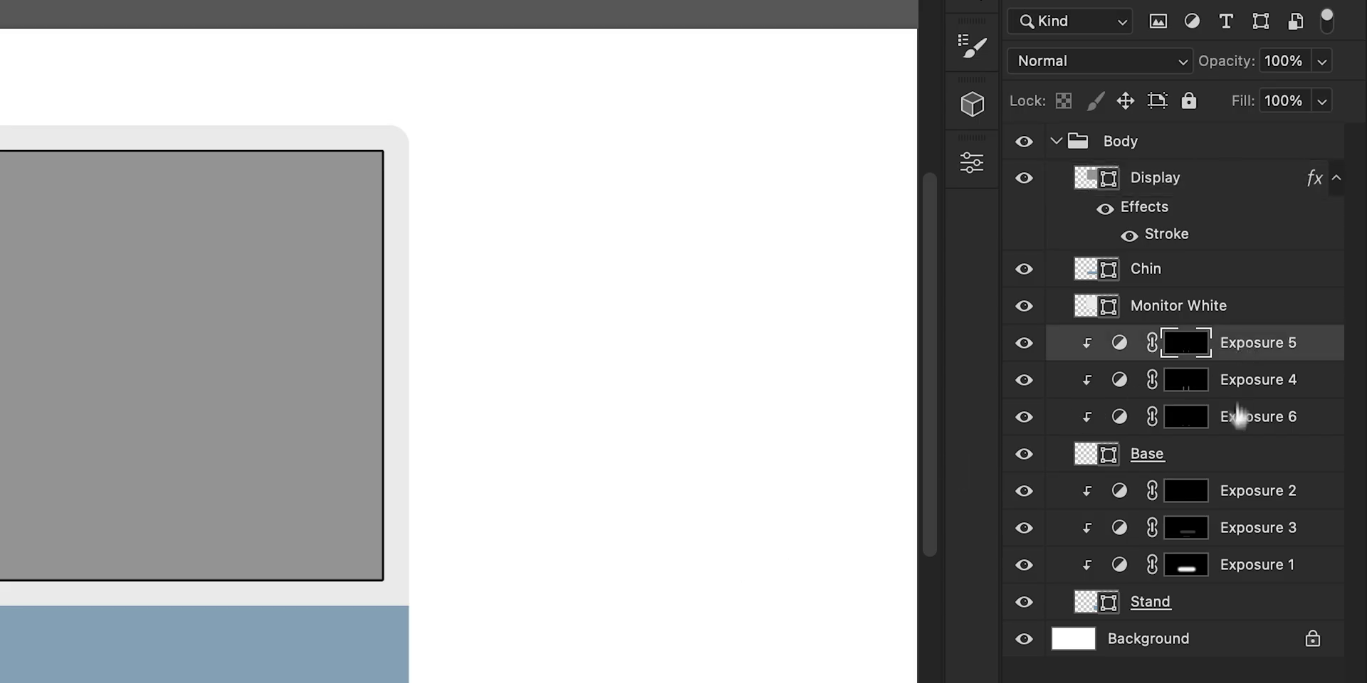
left_click(1236, 602, "shift")
key("super+g")
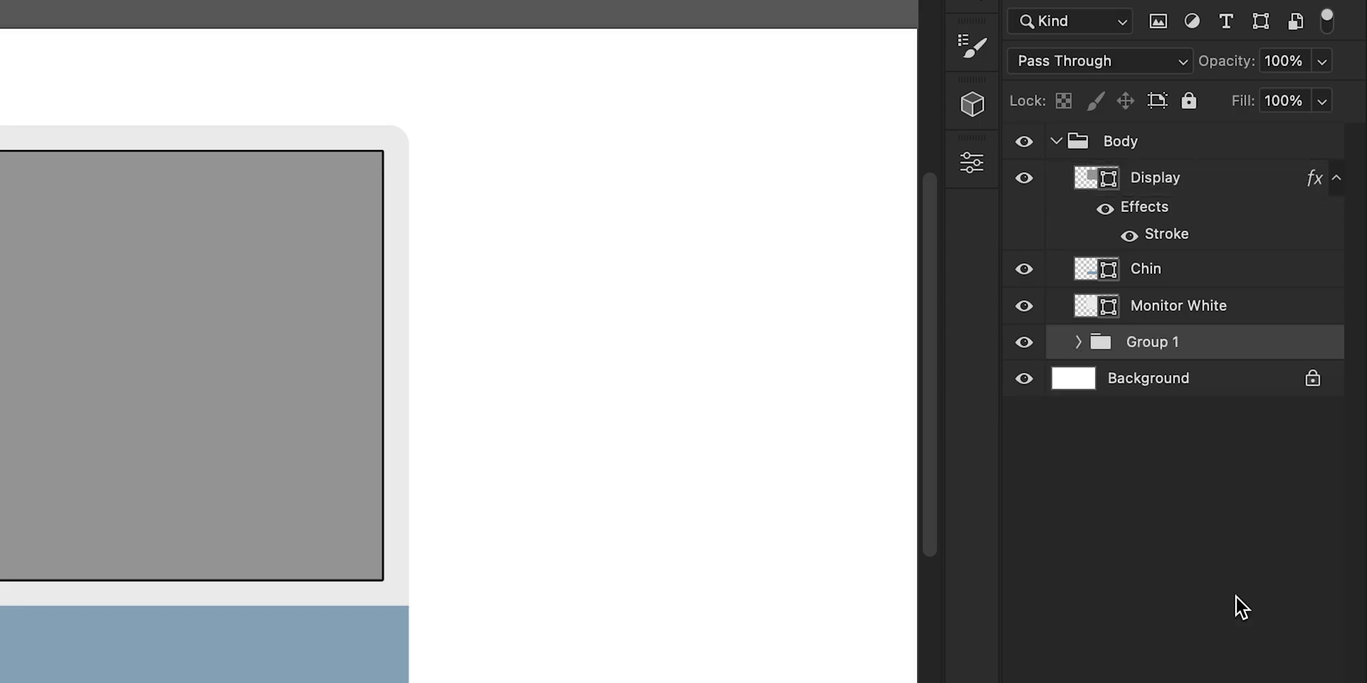
double_click(1162, 345)
type("Coloured BBody")
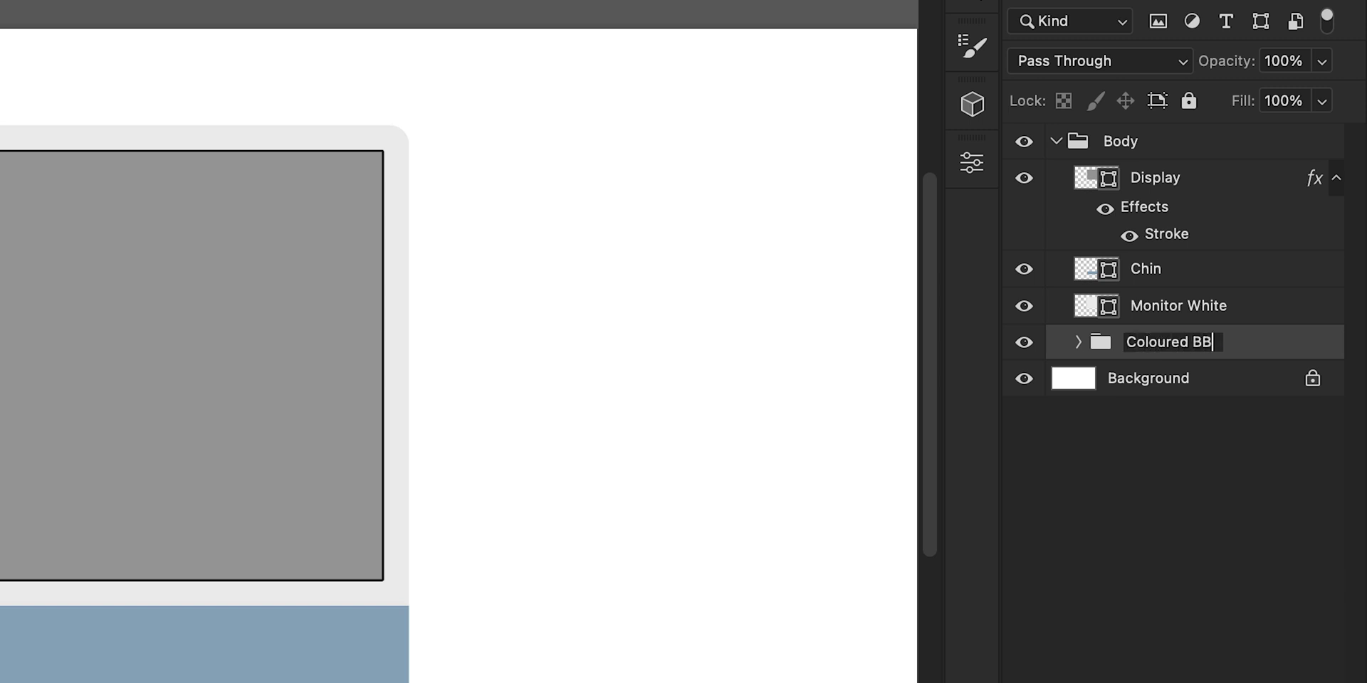
key("BackSpace")
key("BackSpace")
key("BackSpace")
key("BackSpace")
type("ody")
key("Return")
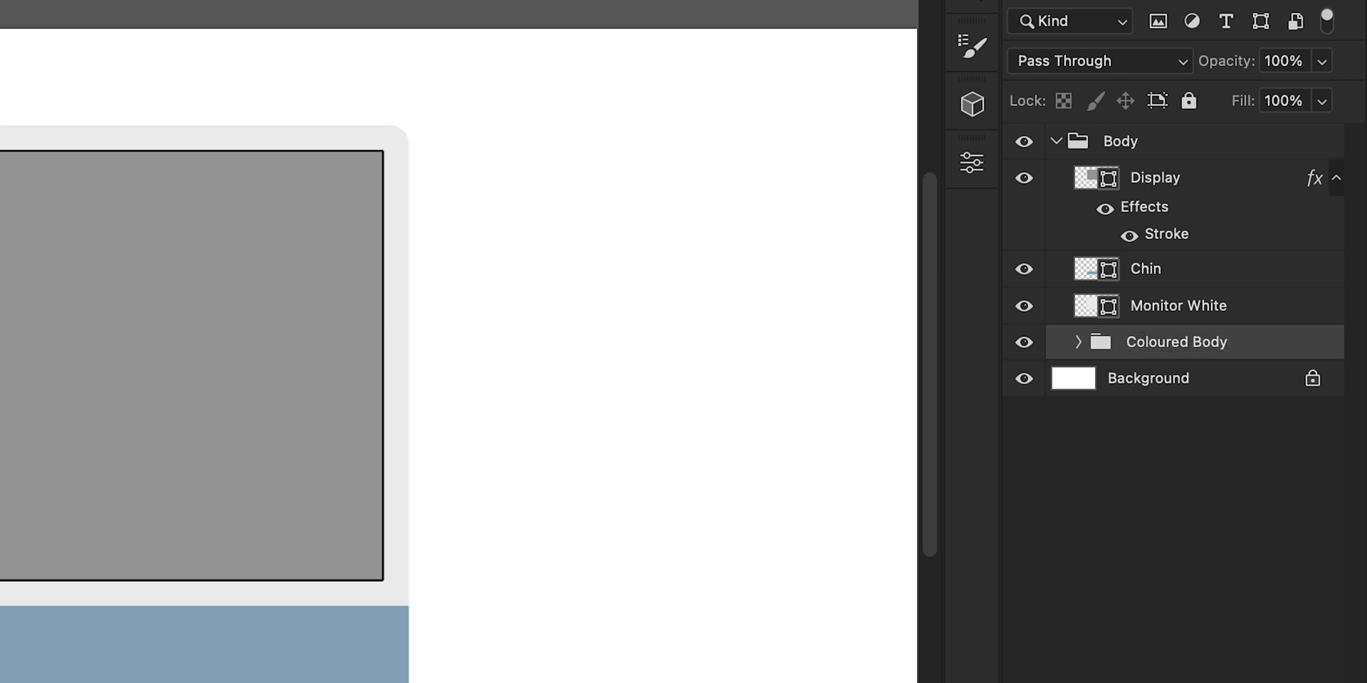
left_click(1078, 342)
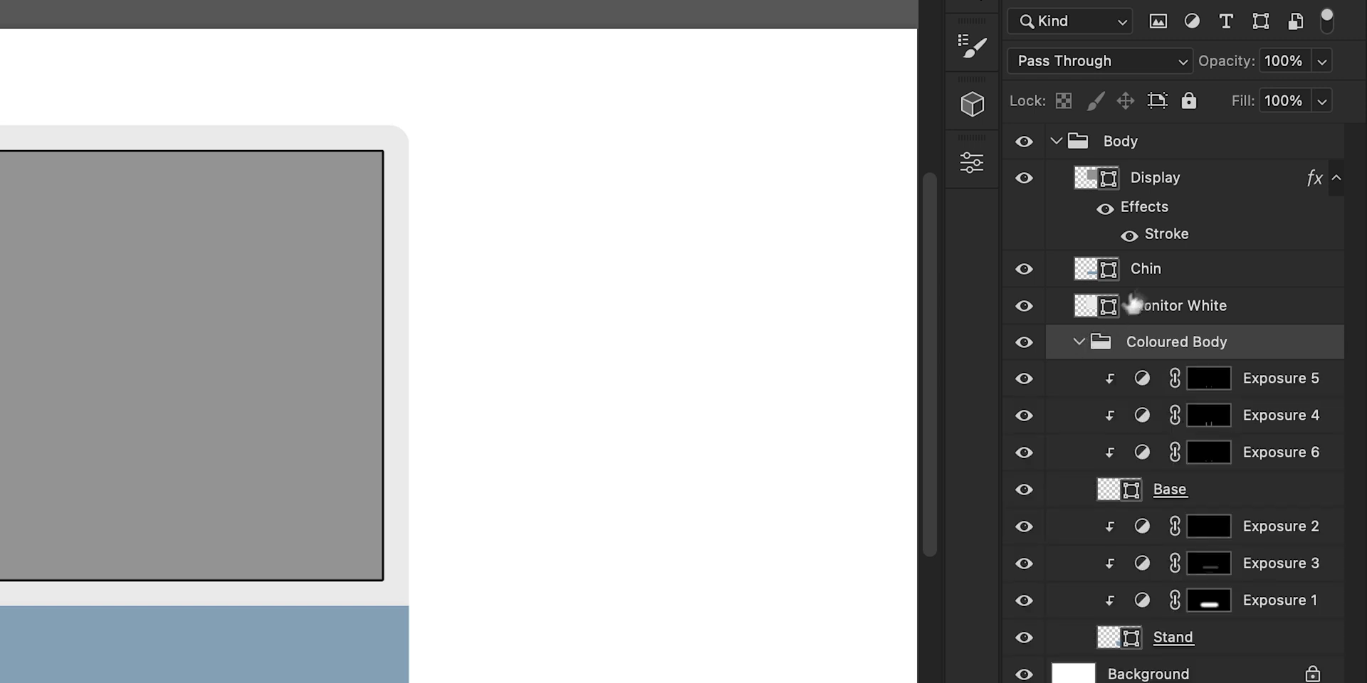
left_click_drag(1161, 270, 1216, 364)
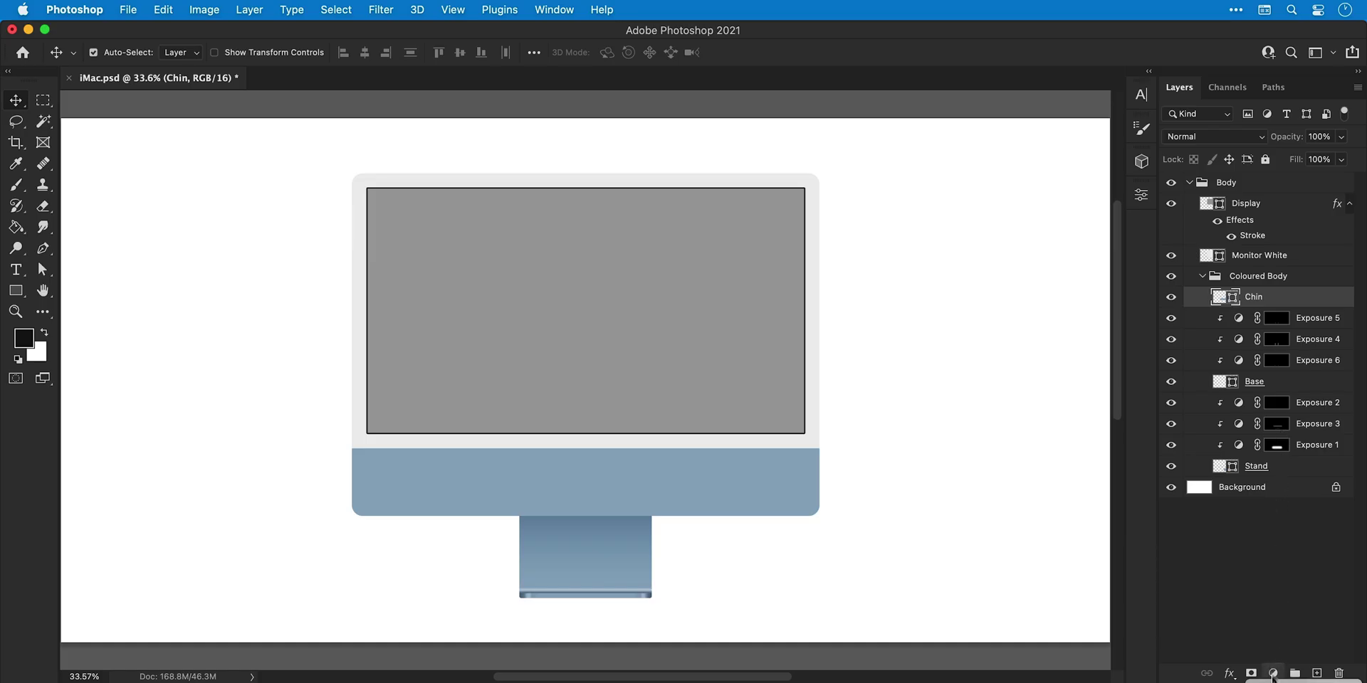
- Add an Exposure adjustment clipped to the Chin layer, with Gamma Correction 1.19 and a slightly positive Exposure
left_click(1274, 673)
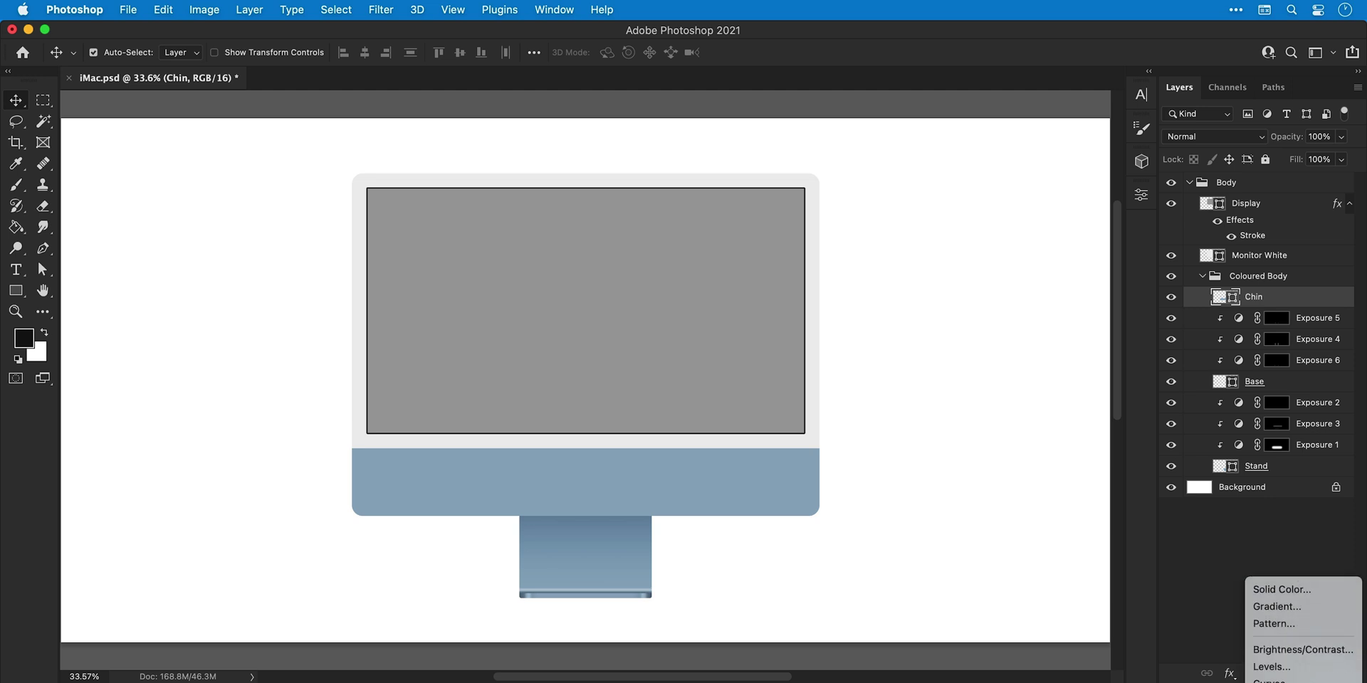
left_click(1285, 615)
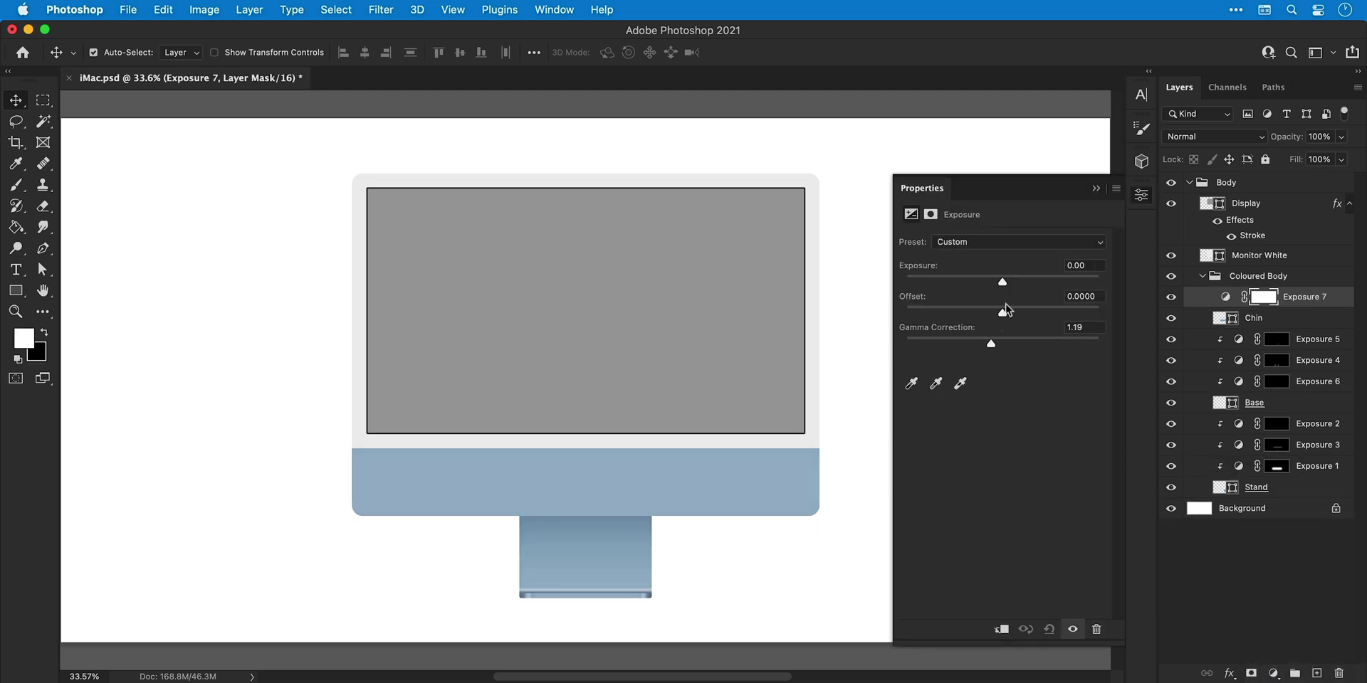
left_click_drag(1002, 282, 1012, 282)
left_click(1142, 196)
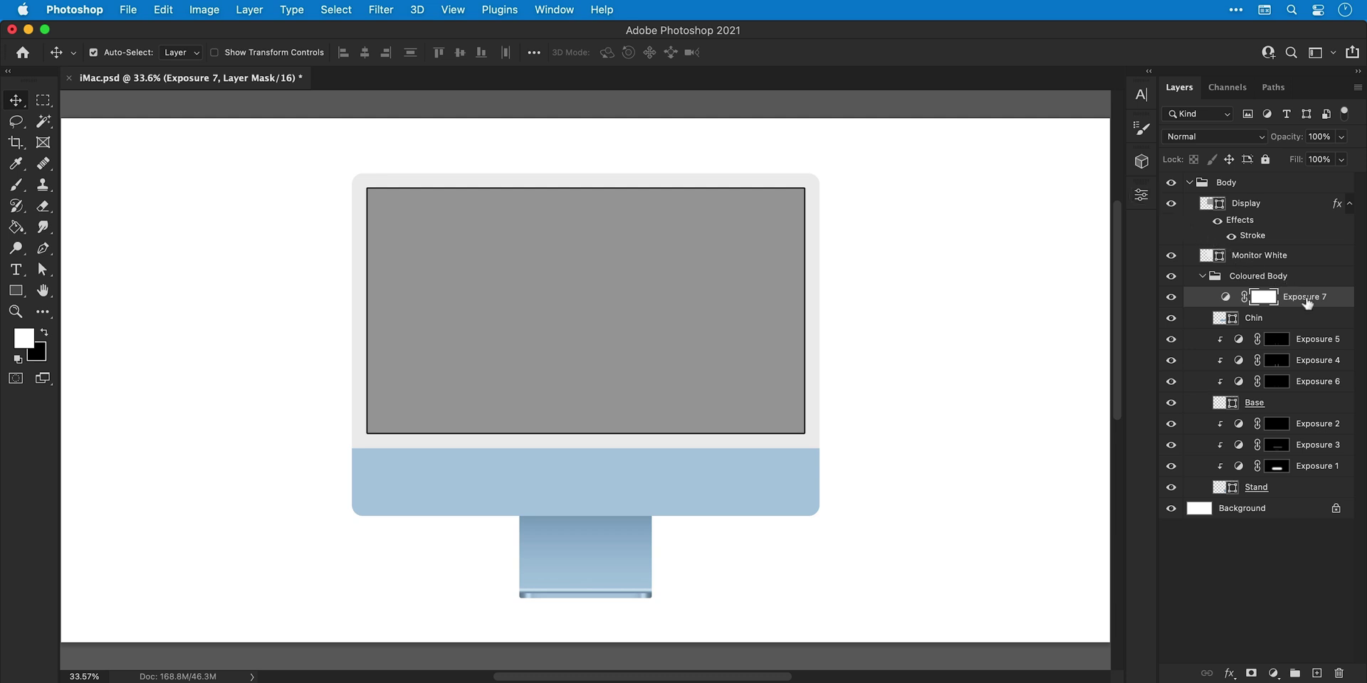
right_click(1307, 301)
left_click(1256, 399)
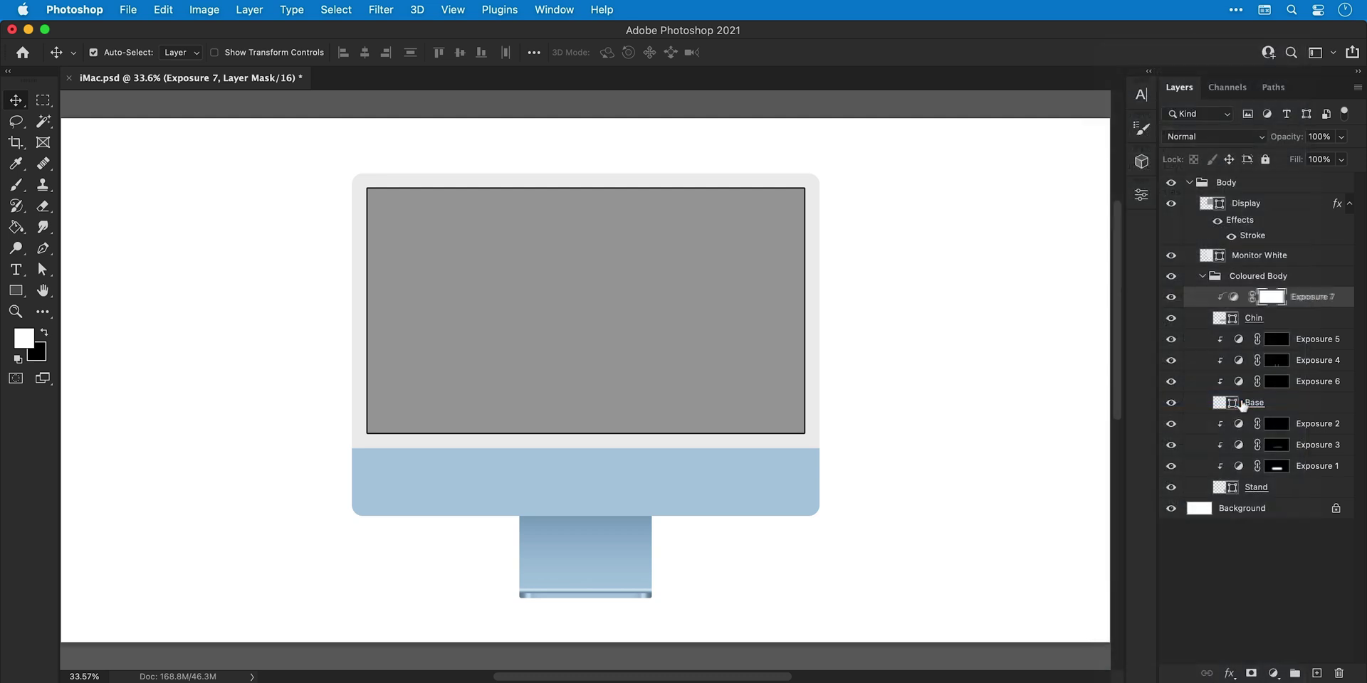
- Invert the chin adjustment's mask and paint a soft highlight from the chin's centre to its right end, using a white brush of 2100 to 2800 px
key("super+i")
key("b")
left_click(630, 335)
key("]")
key("]")
key("]")
key("]")
key("]")
key("]")
key("]")
key("]")
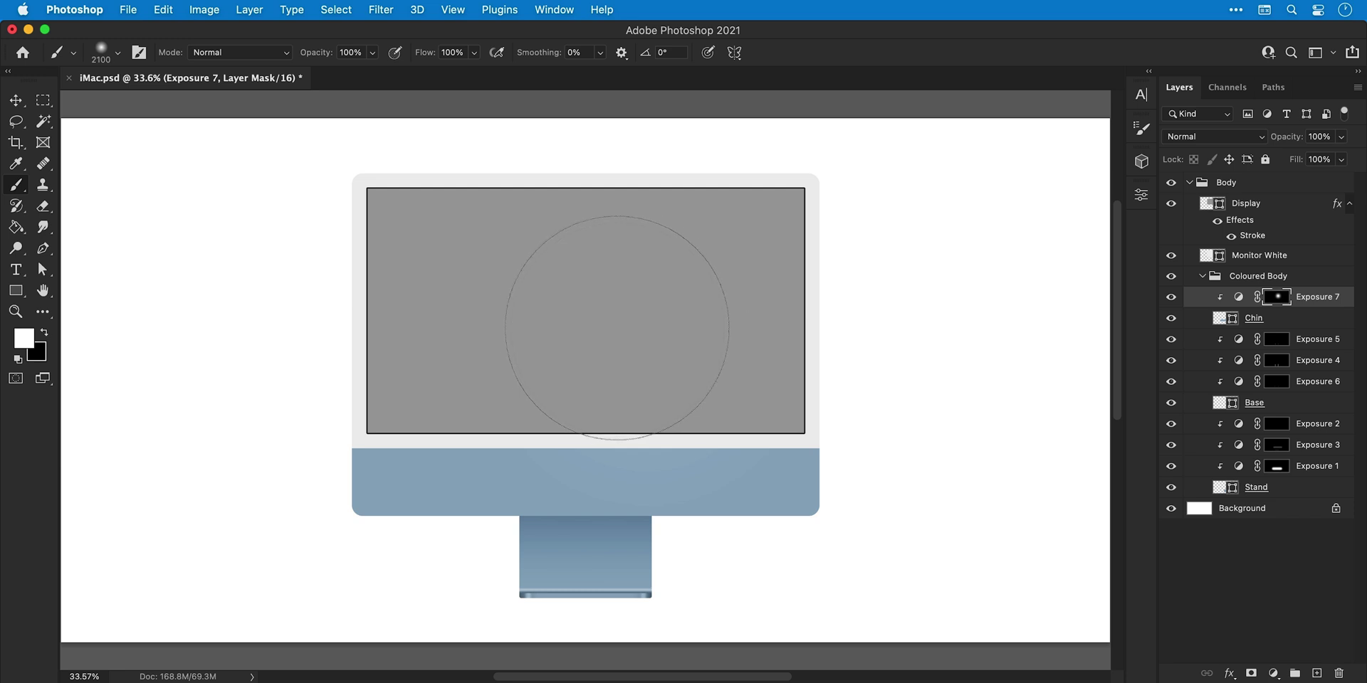
left_click_drag(702, 322, 858, 344)
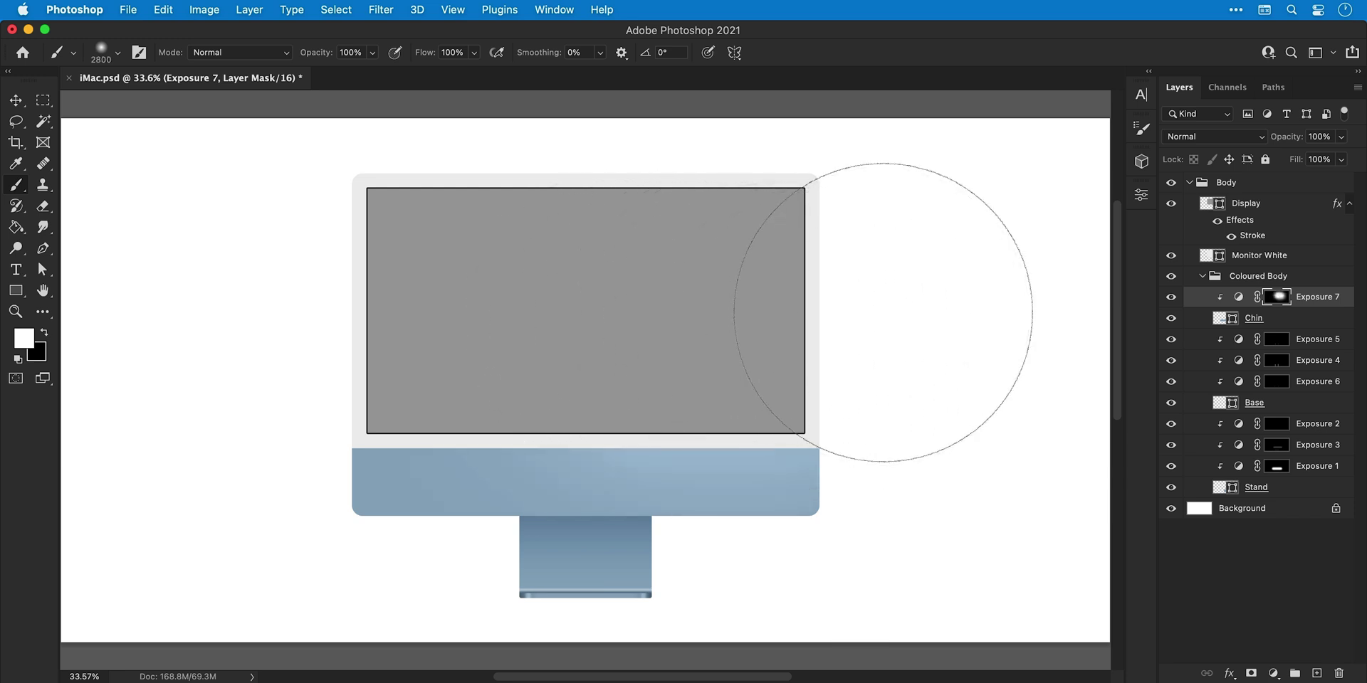
key("x")
left_click(1171, 299)
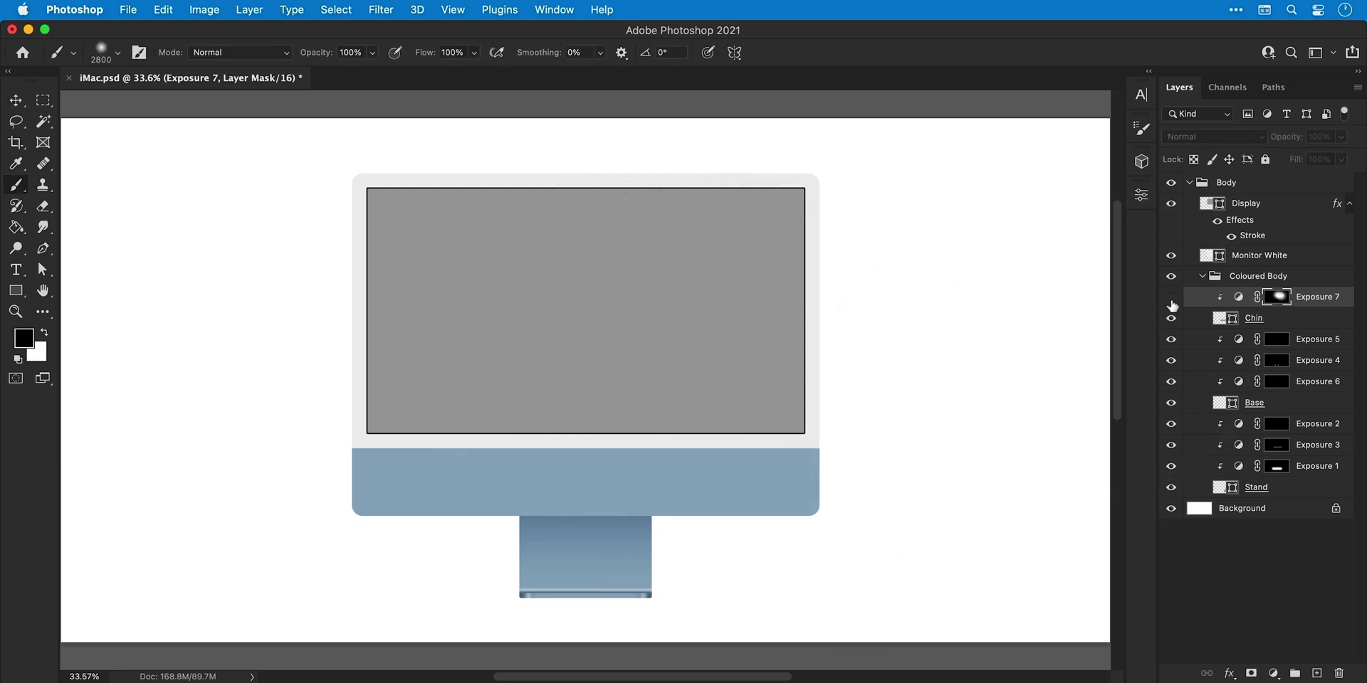
left_click(1171, 298)
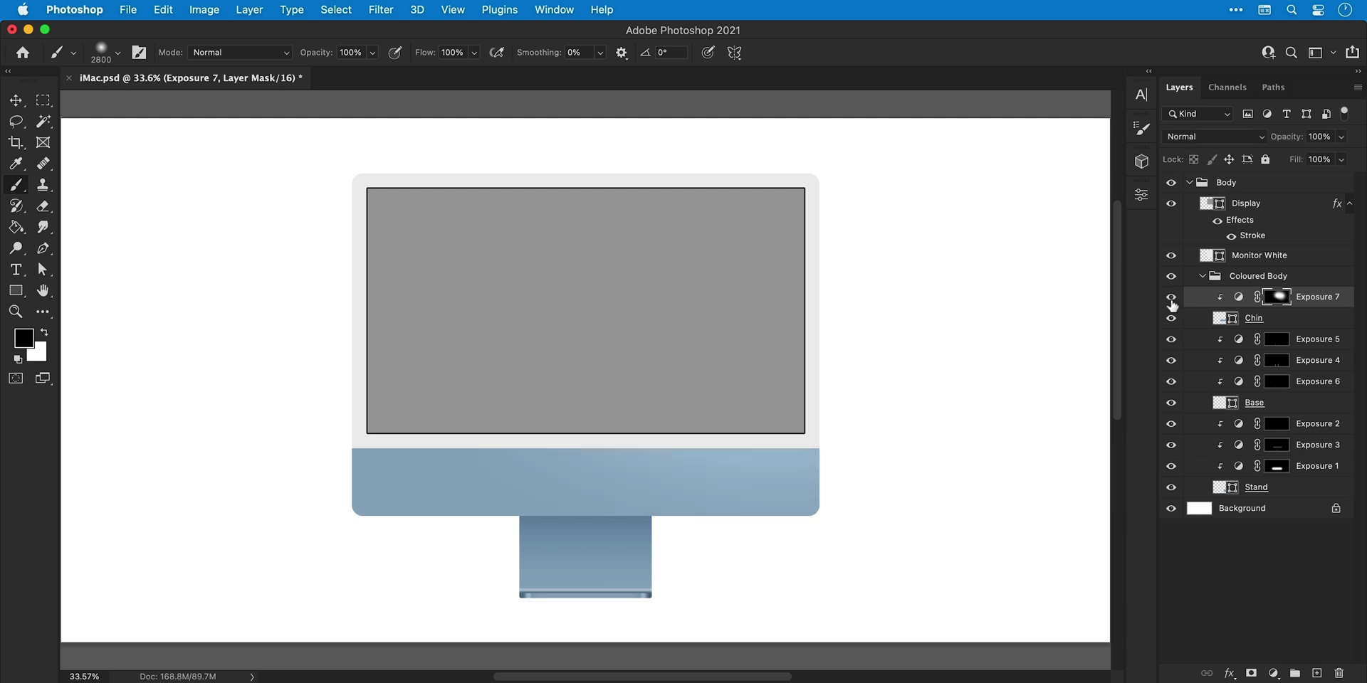
- Collapse the Coloured Body group, add an Exposure adjustment layer above it, and clip the adjustment to the group
key("v")
left_click(1202, 277)
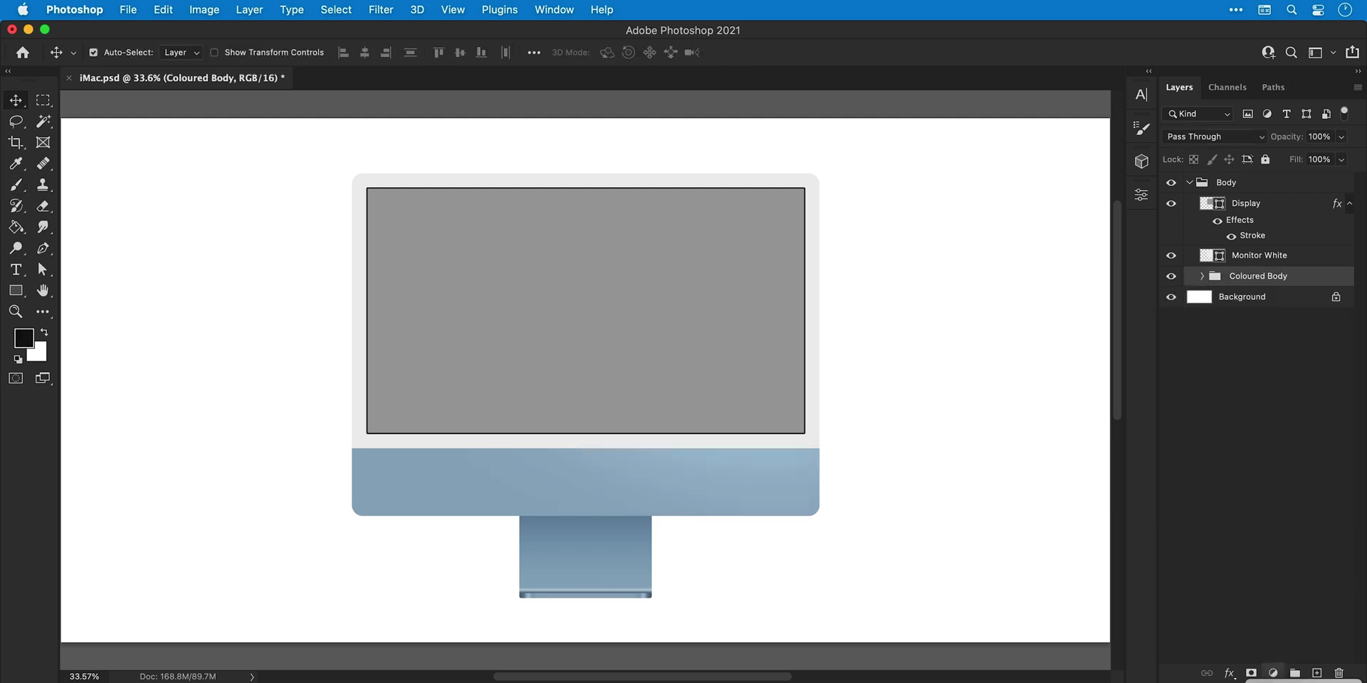
left_click(1274, 674)
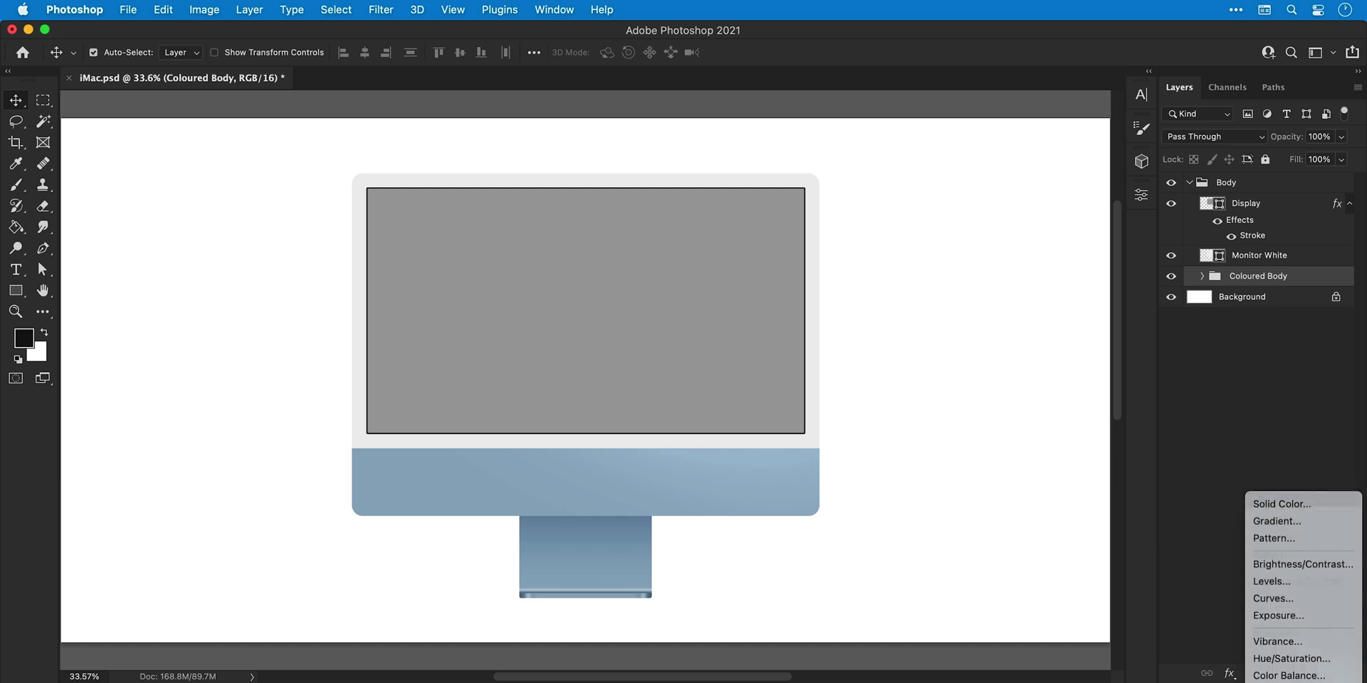
left_click(1279, 614)
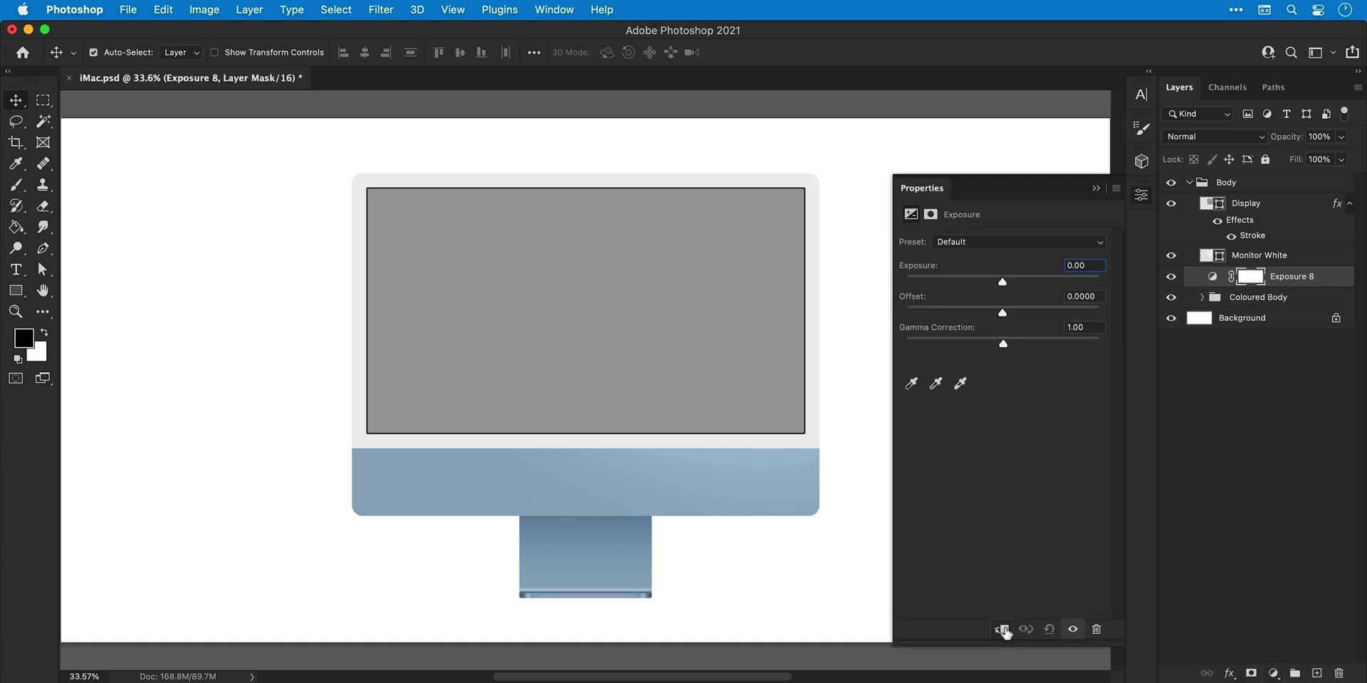
left_click(1001, 629)
- Brighten the Coloured Body group with an Exposure of +0.17 and a Gamma Correction of 1.00
mouse_move(1011, 289)
left_mouse_down()
mouse_move(988, 283)
mouse_move(1012, 280)
left_mouse_up()
left_click_drag(1004, 342, 1012, 342)
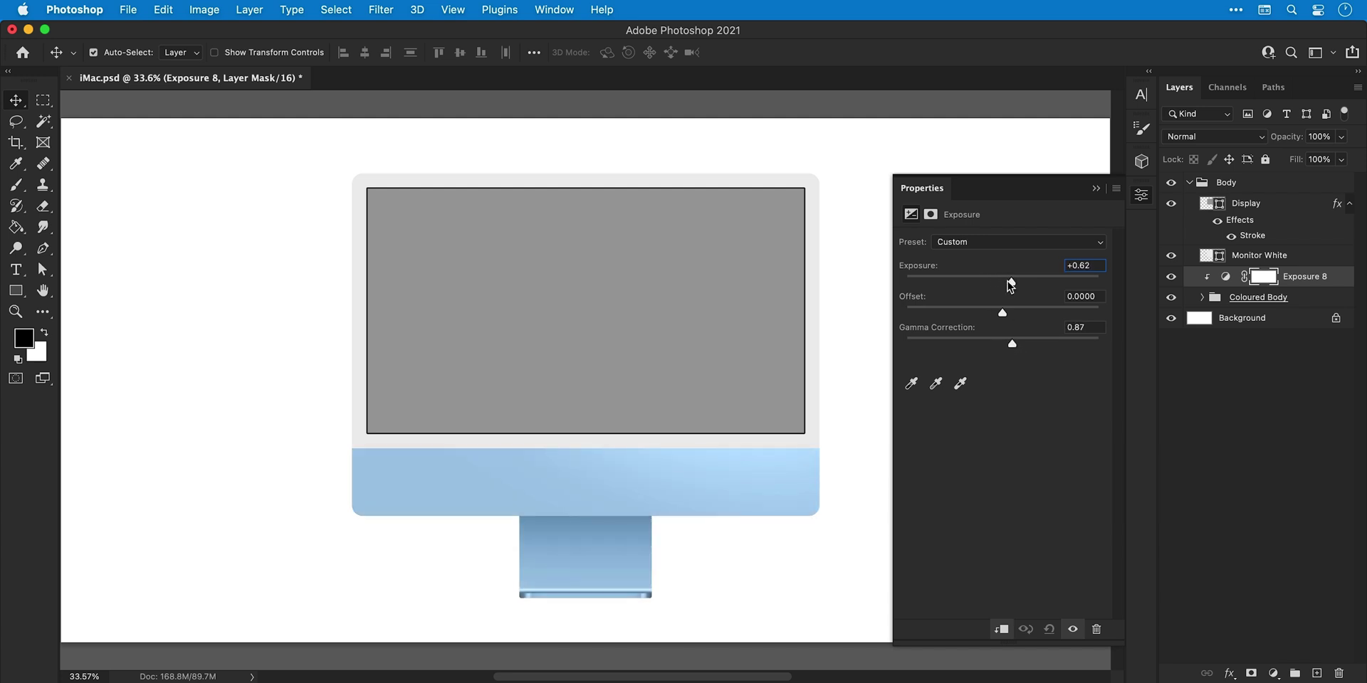
left_click_drag(1011, 286, 1006, 284)
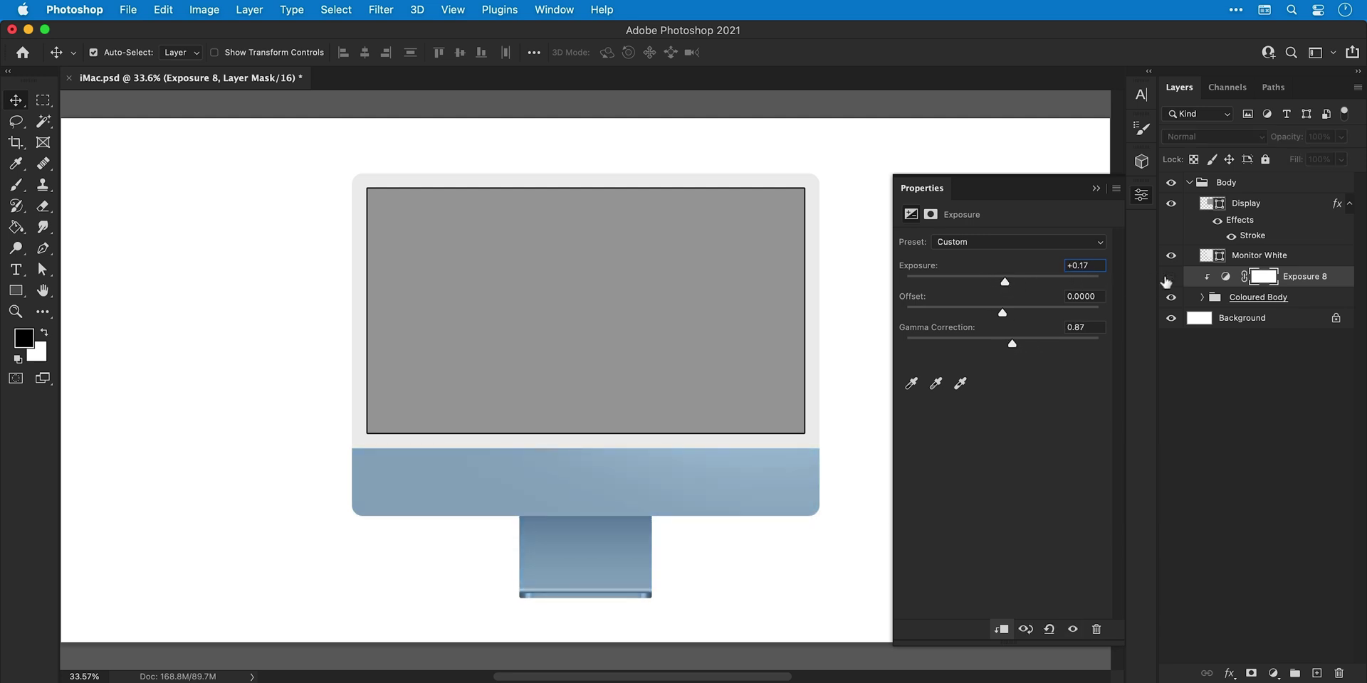
left_click(1165, 282)
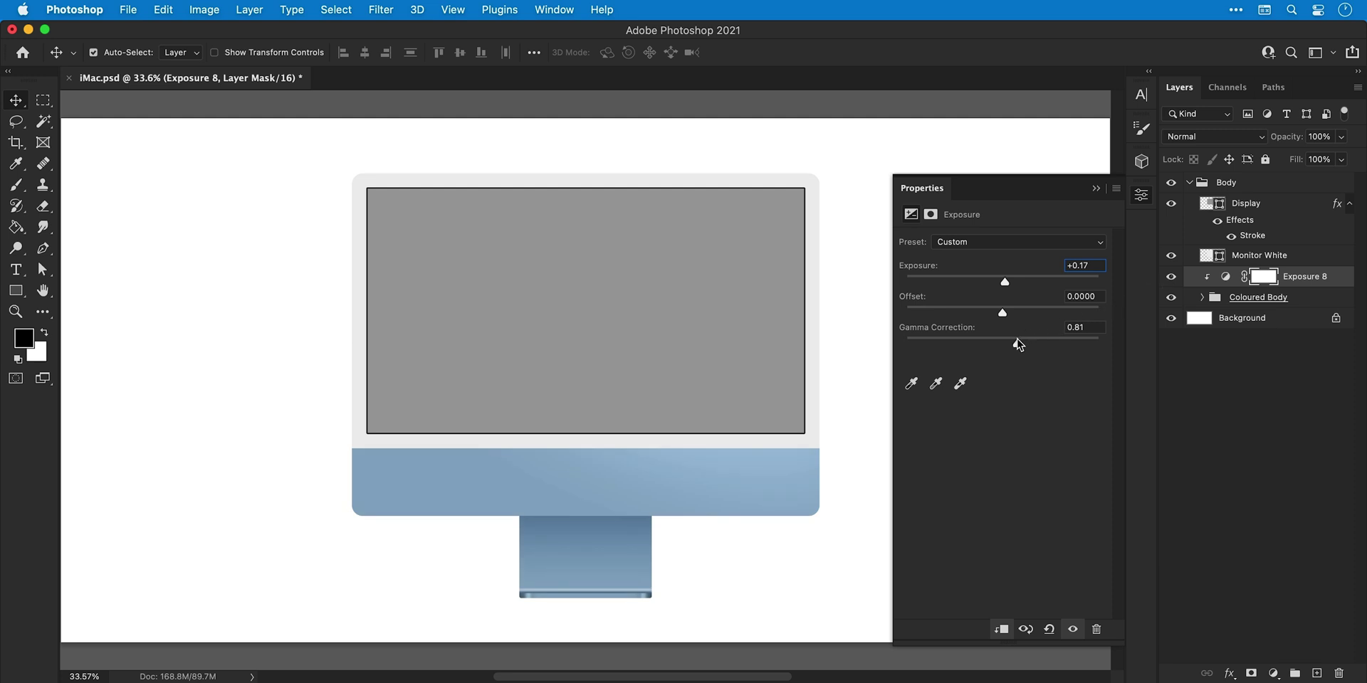
left_click_drag(1008, 345, 1006, 346)
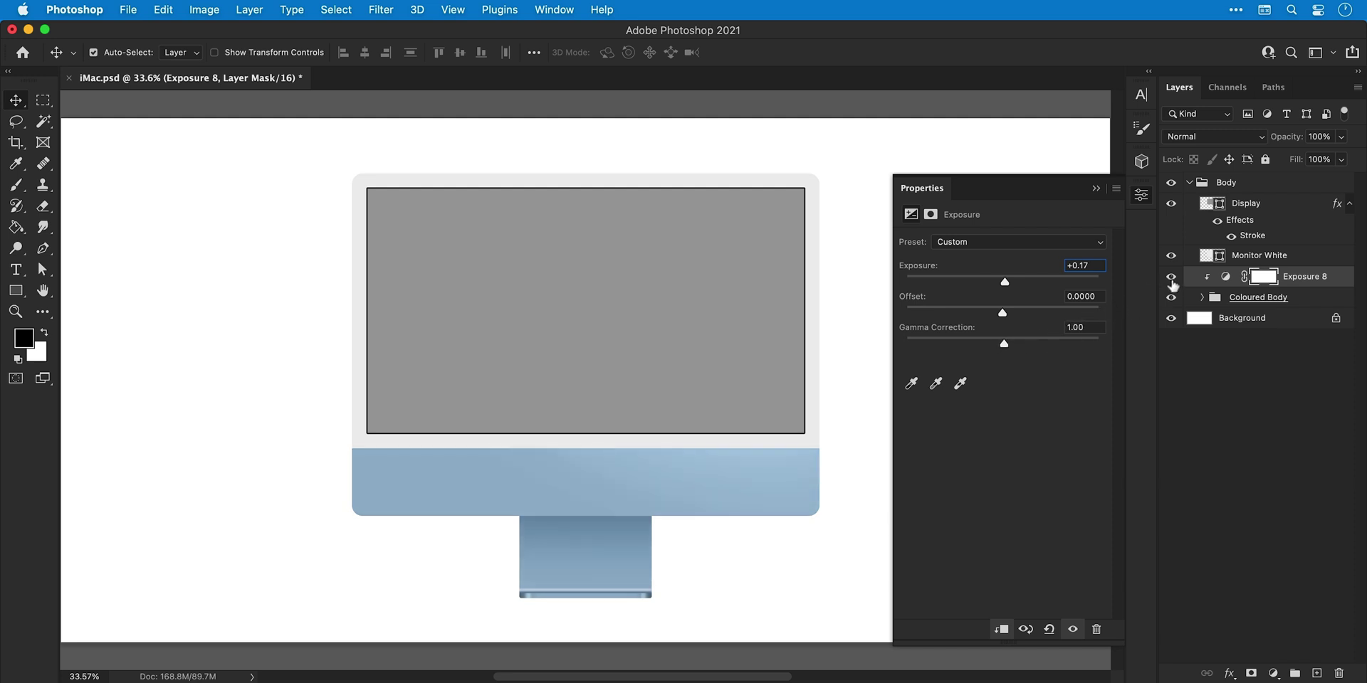
- Add a red (ff5959) Solid Color fill layer directly above the Coloured Body group's Exposure adjustment
left_click(1172, 280)
left_click(1172, 281)
left_click(1273, 673)
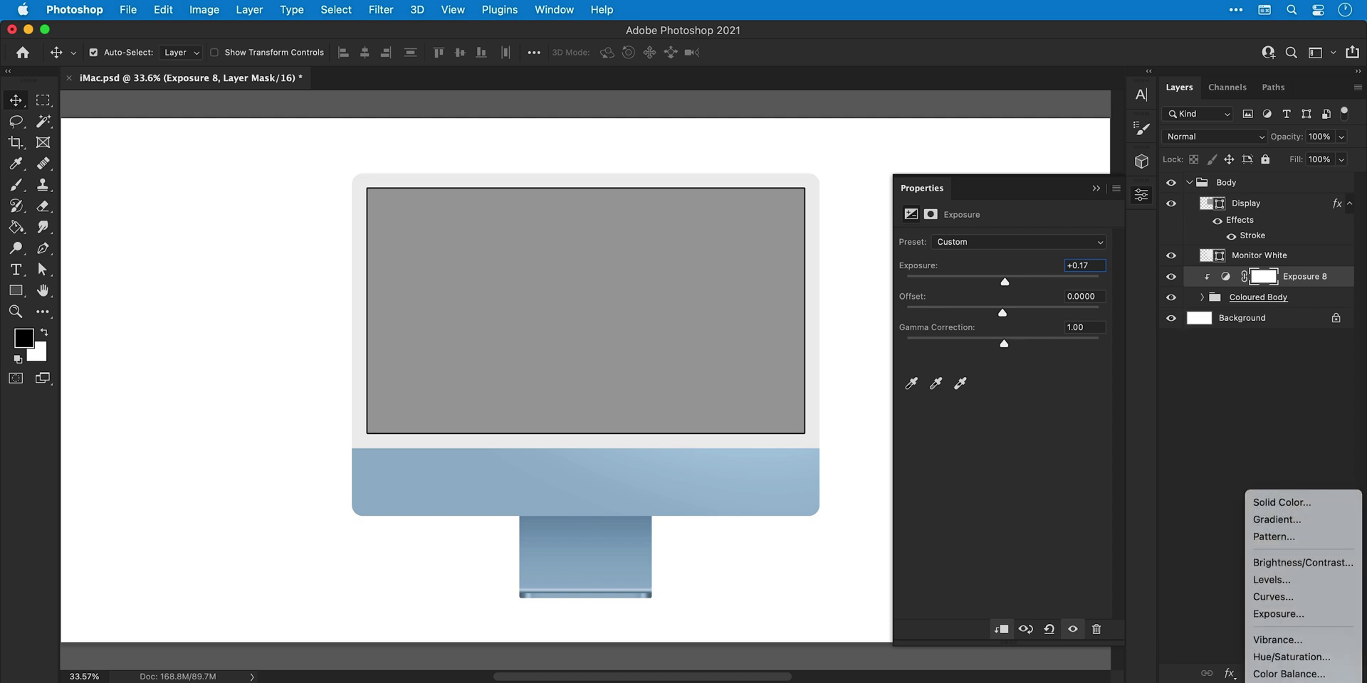
left_click(1277, 521)
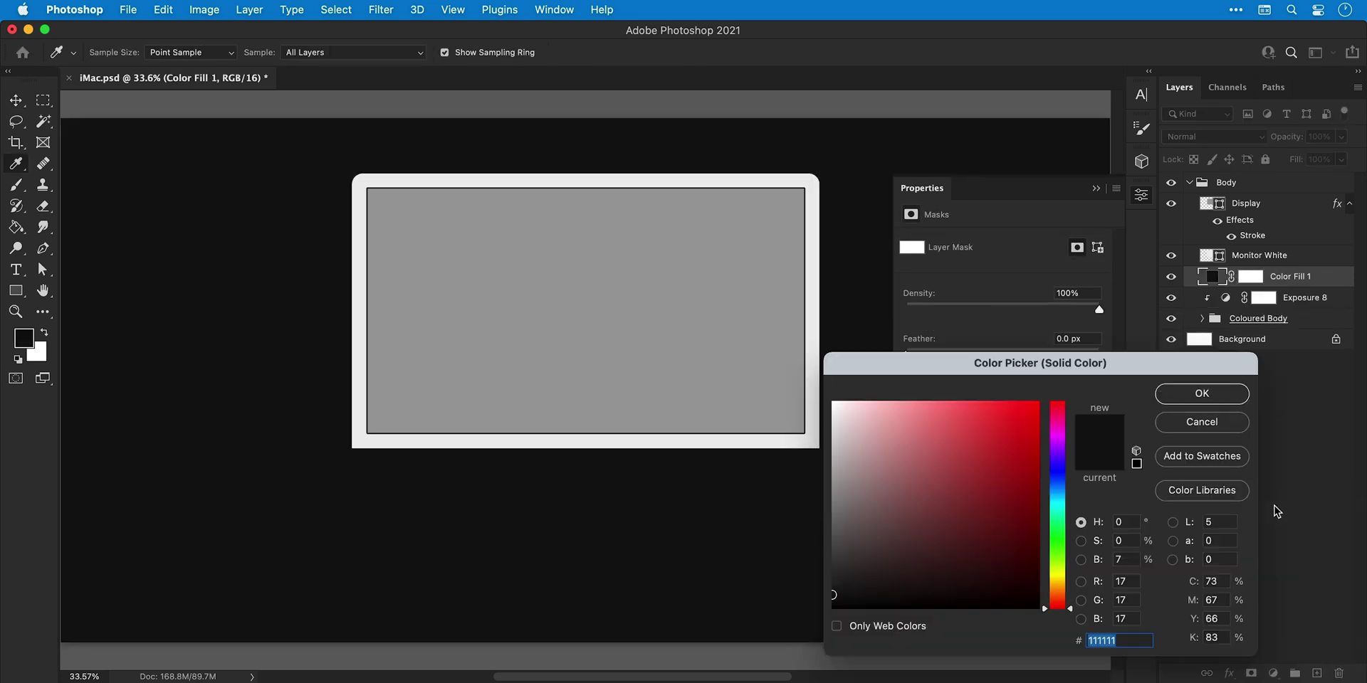
left_click_drag(1040, 453, 967, 401)
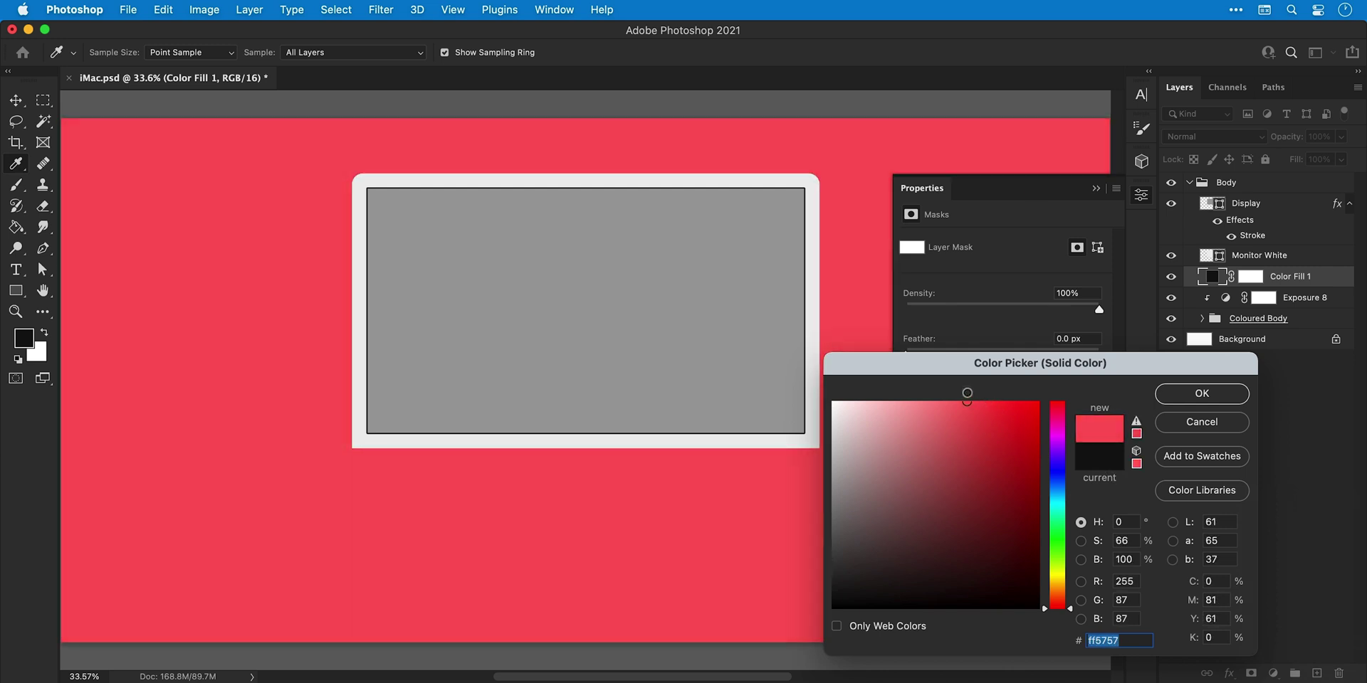
left_click(1190, 394)
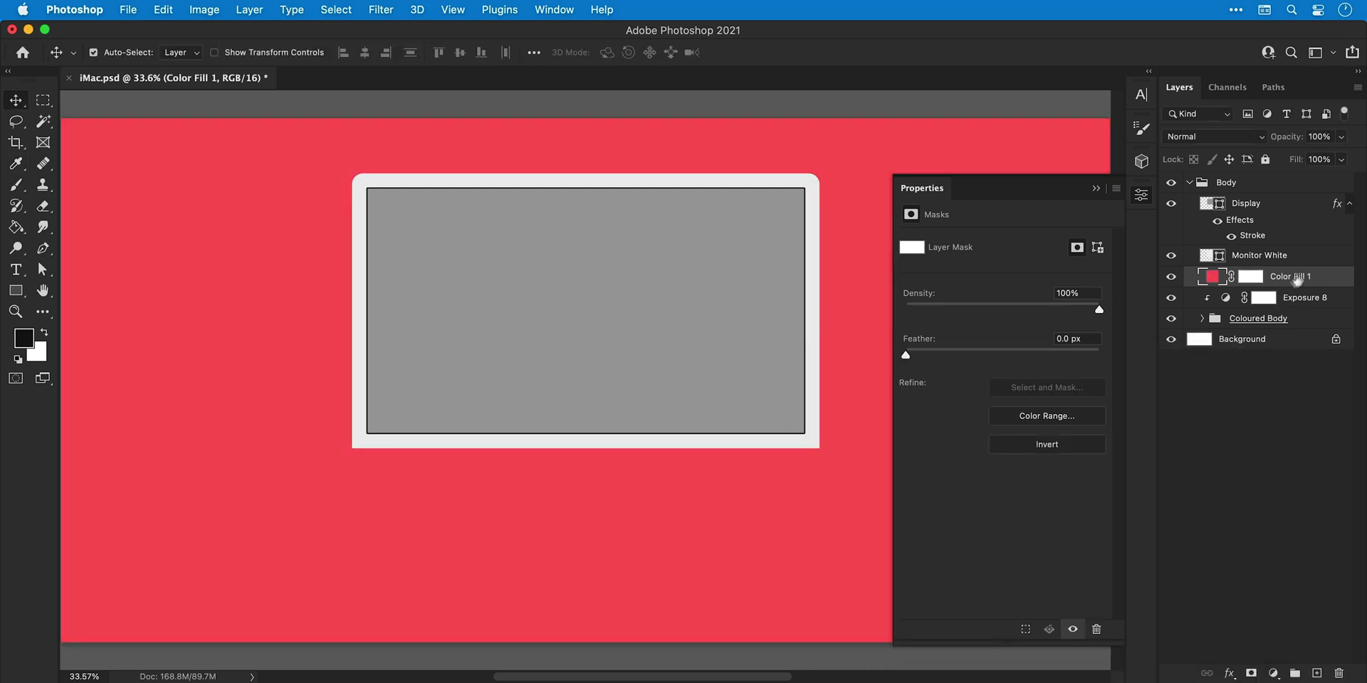
- Clip the colour fill layer to the Coloured Body group and set its blend mode to Color
right_click(1297, 280)
left_click(1183, 398)
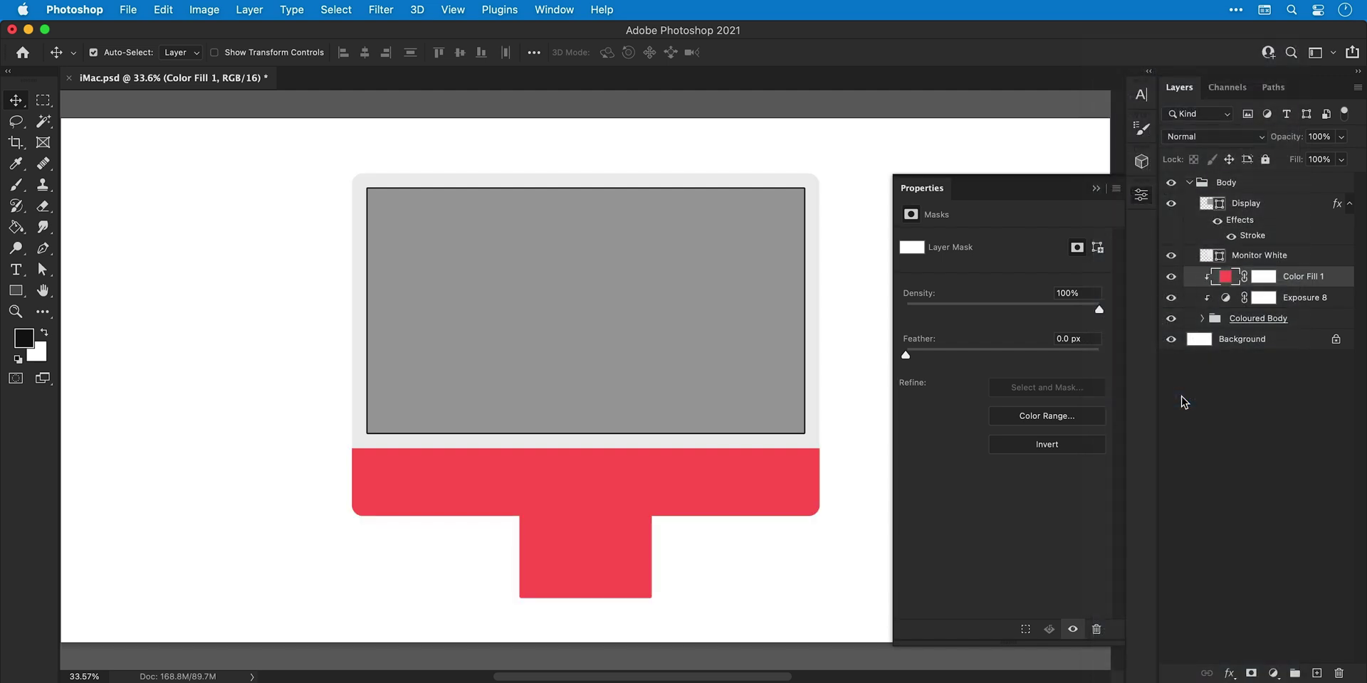
left_click(1179, 137)
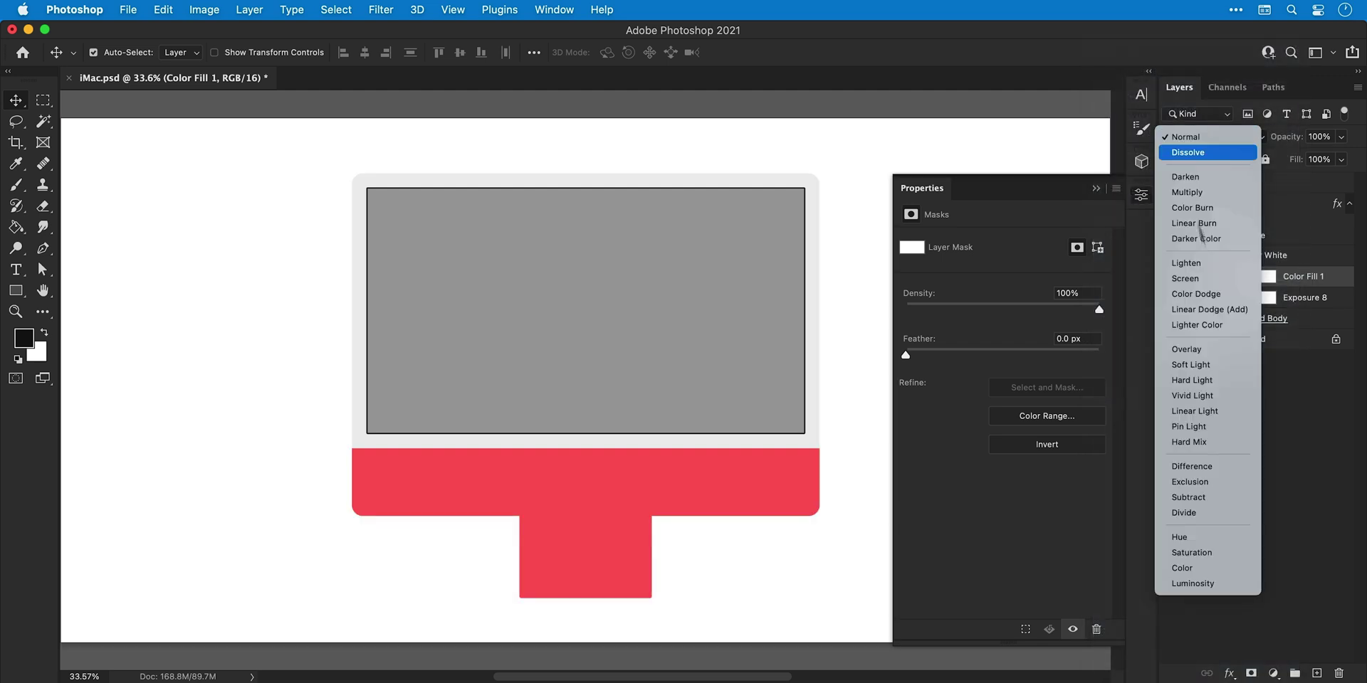
left_click(1214, 569)
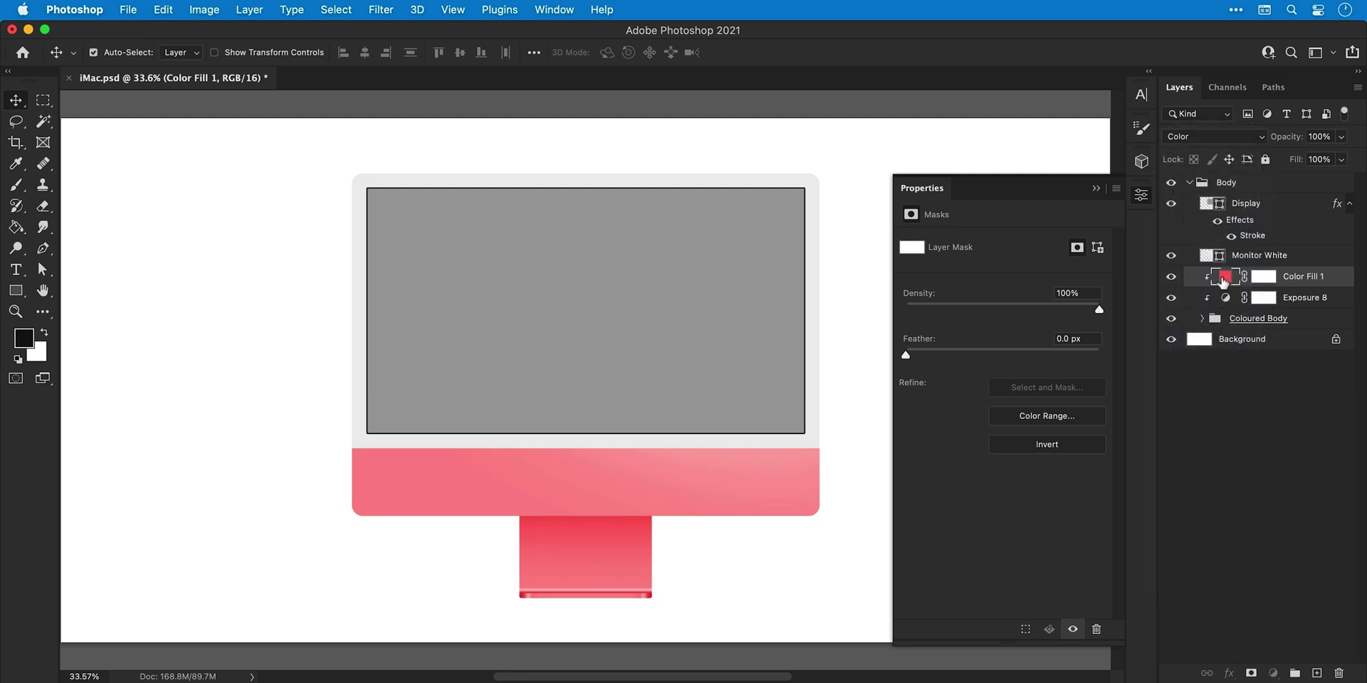
- Recolour the clipped fill layer to an orange close to cf6f3f
double_click(1224, 277)
left_click_drag(1061, 473, 1058, 600)
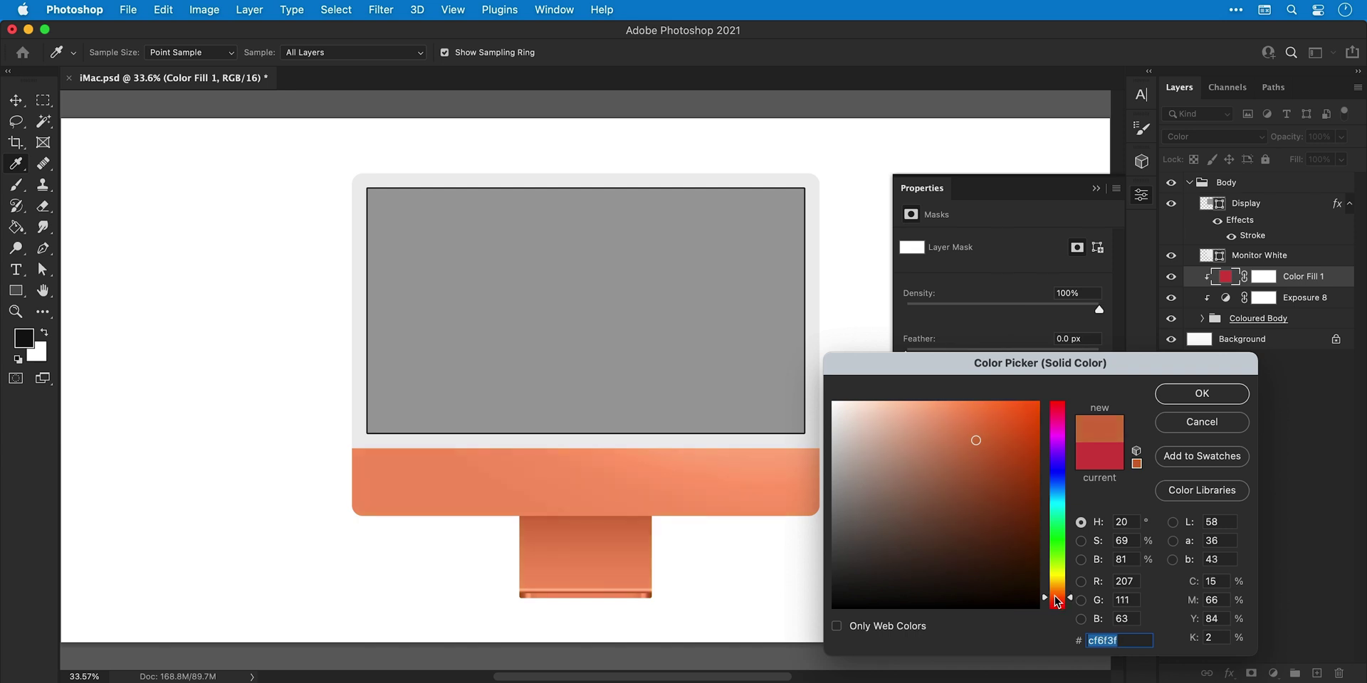
left_click(1202, 396)
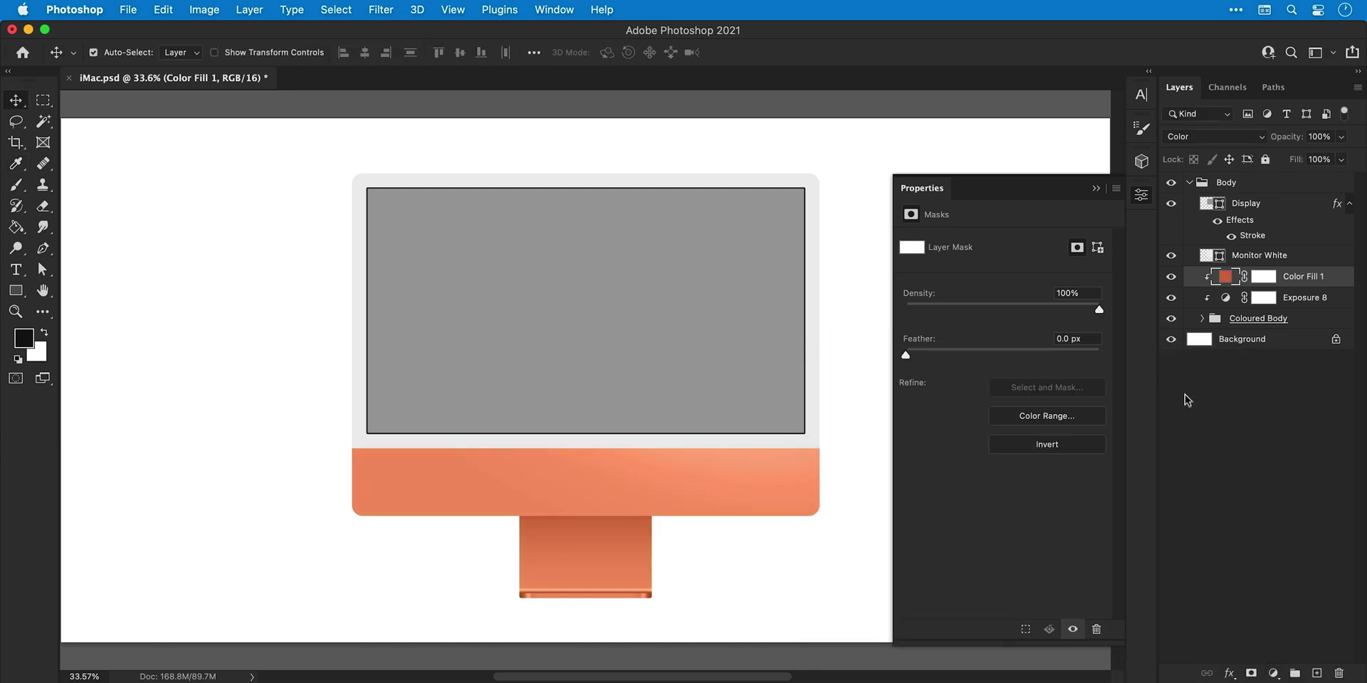
- Hide the colour fill layer and rename it Change Colour
left_click(1172, 277)
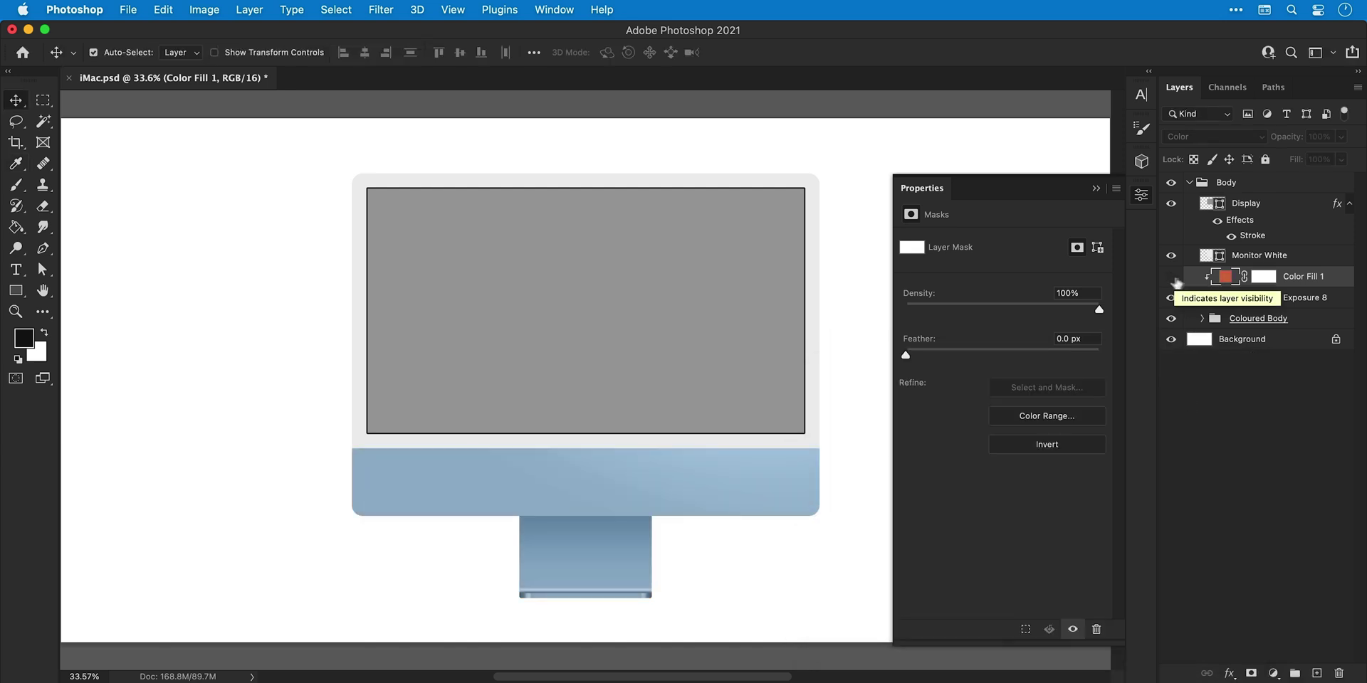
double_click(1303, 277)
type("Change")
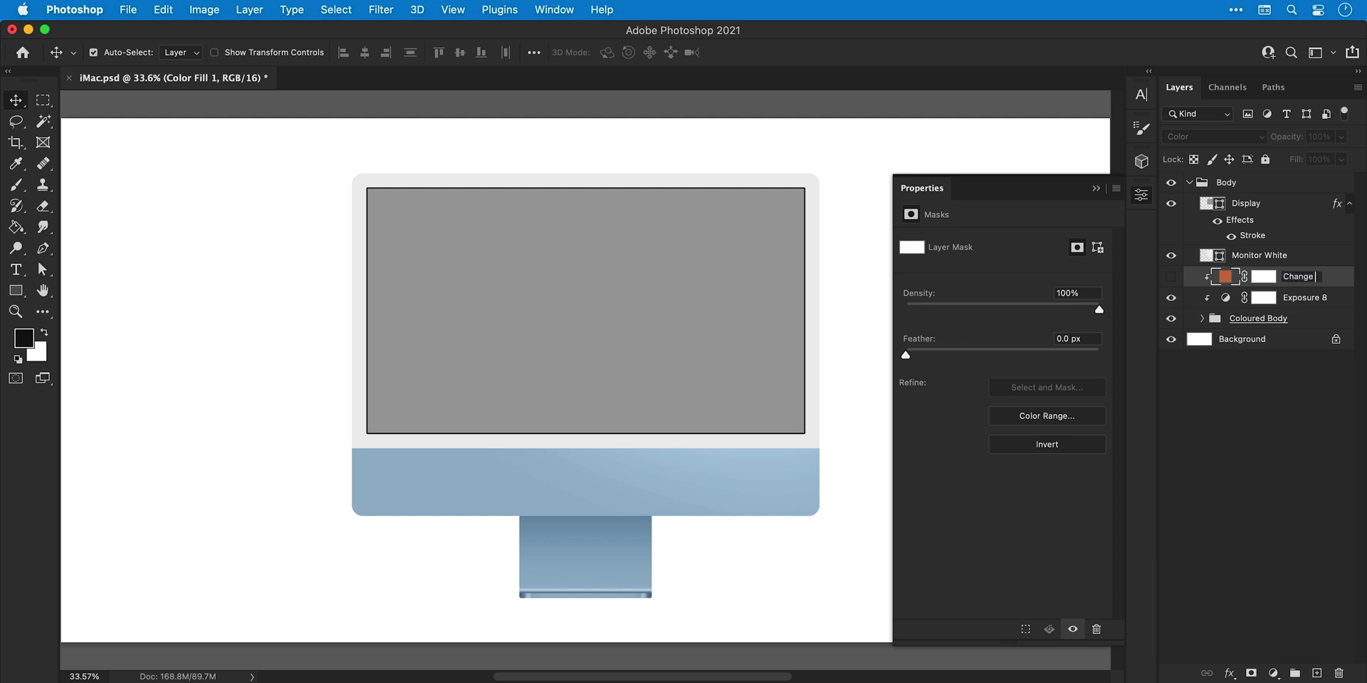
type(" Colour")
key("Return")
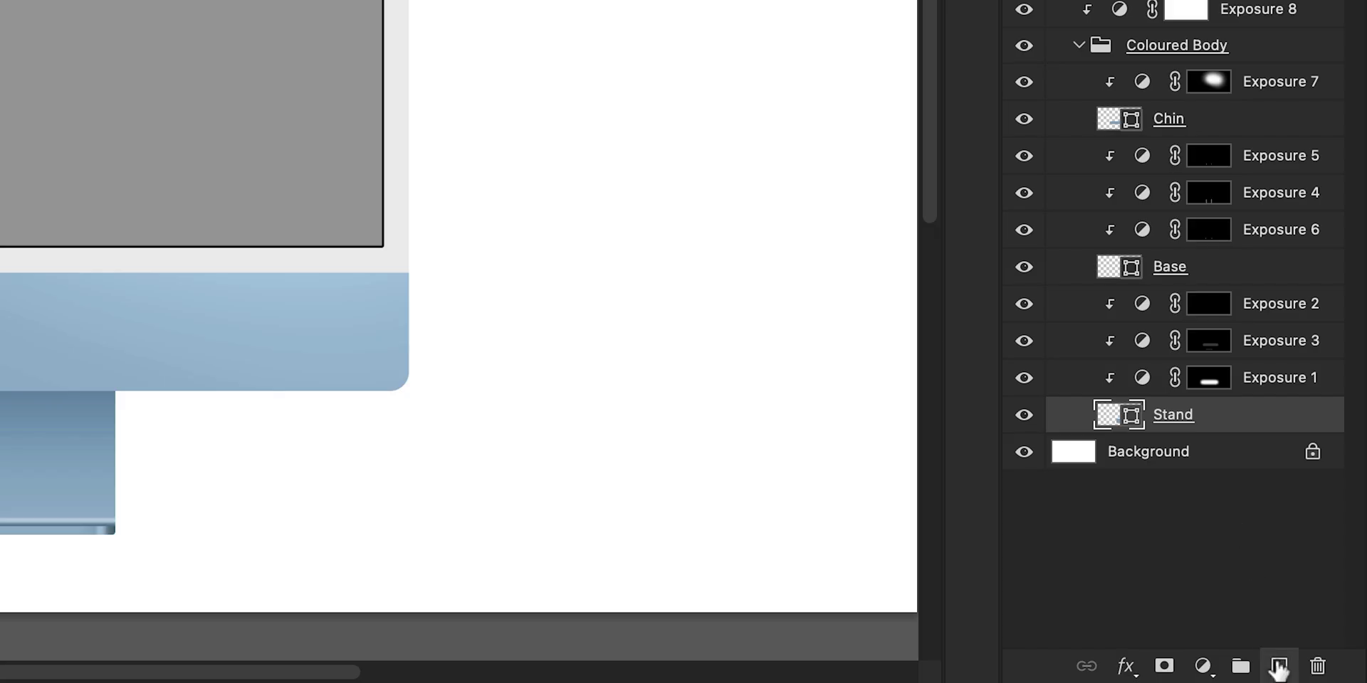
- Add a layer below Stand in the Coloured Body group and draw a black rectangle about 110 × 8 px under the base's left end
left_click(1317, 673)
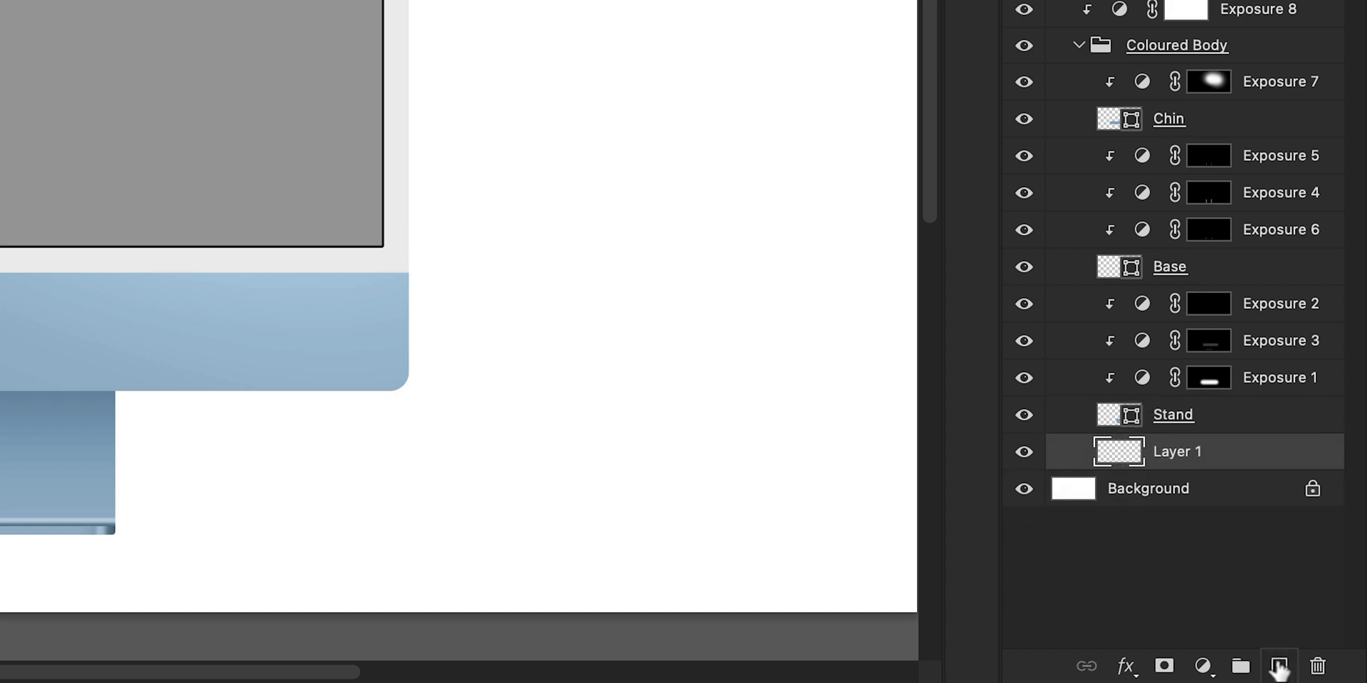
left_click(16, 291)
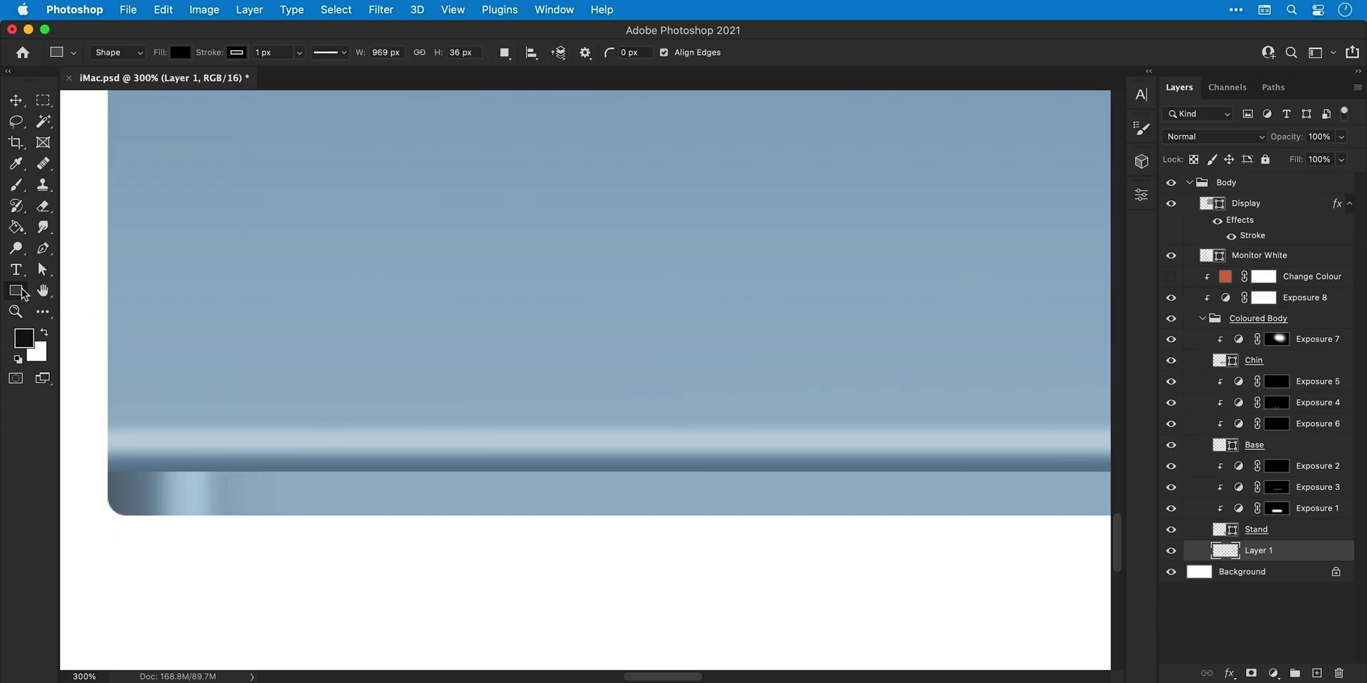
left_click_drag(167, 547, 301, 556)
- Round both lower corners of the small black rectangle with a radius of 10 px
left_click(961, 463)
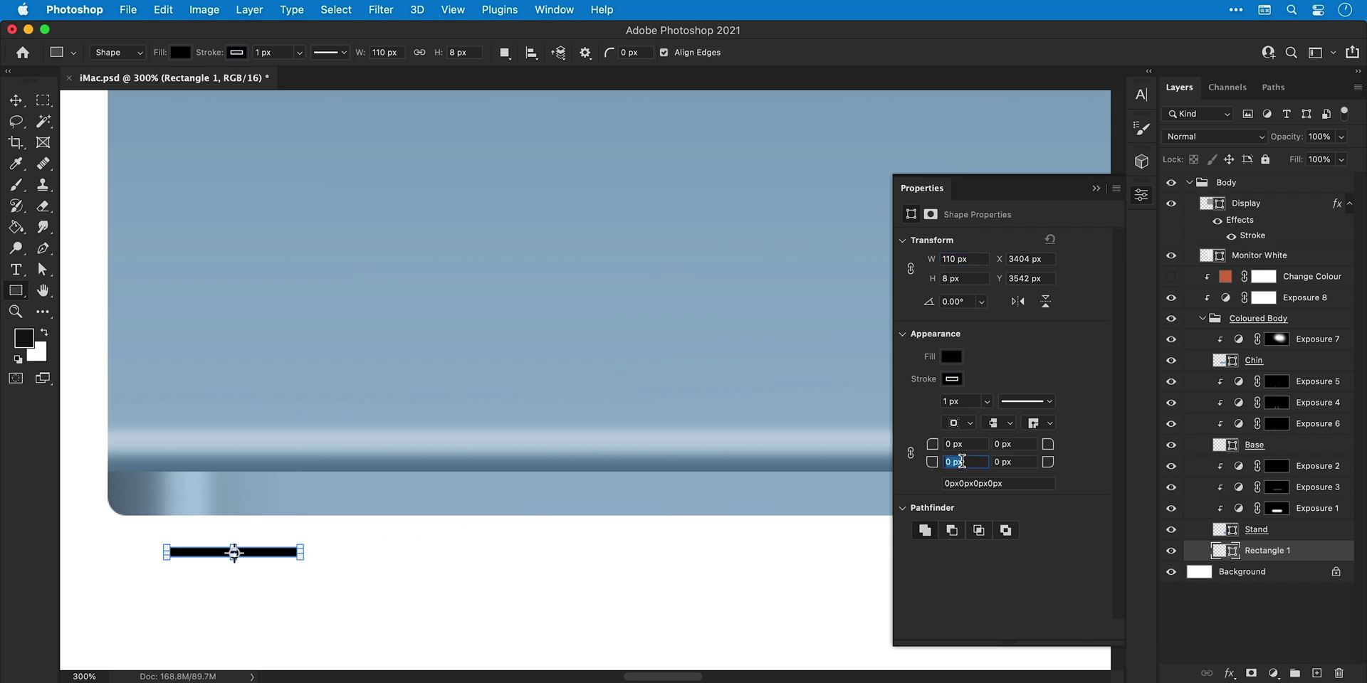
type("10")
key("Tab")
type("10")
key("Return")
- Place the foot shape against the underside of the base's left end and duplicate the Foot layer
key("v")
left_click_drag(248, 552, 205, 517)
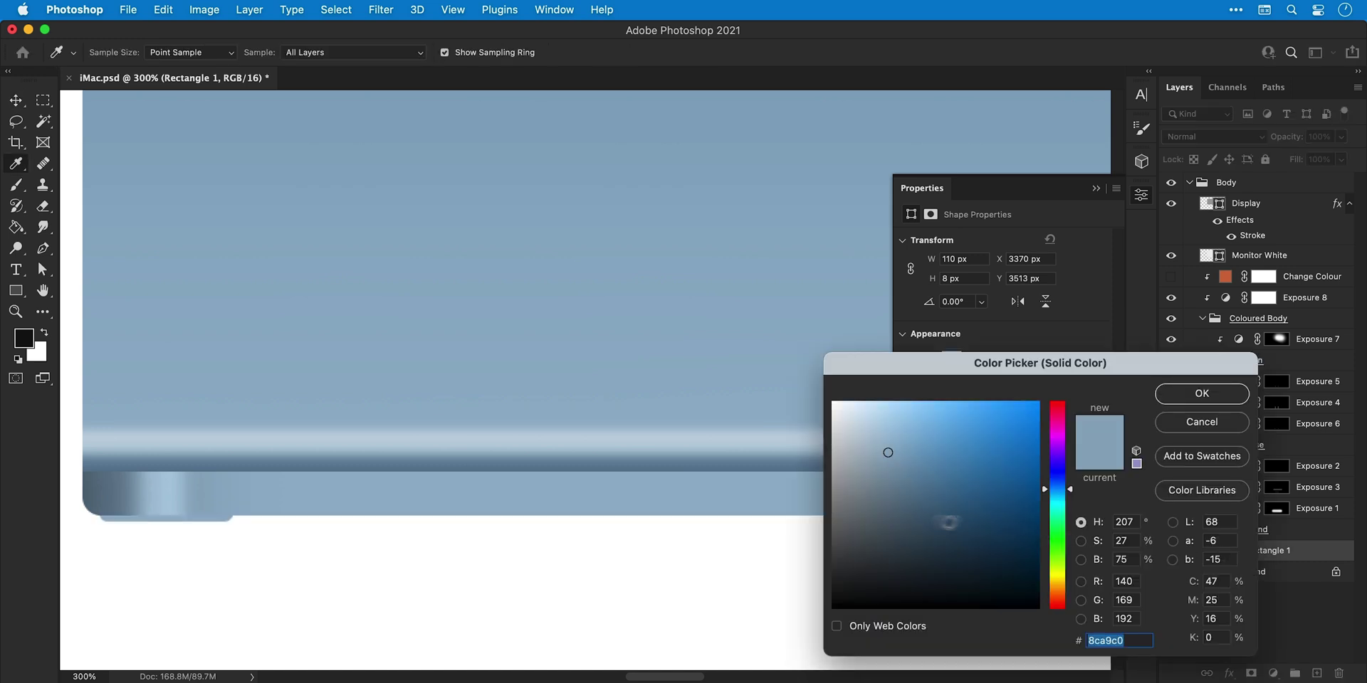
left_click_drag(902, 501, 922, 522)
key("Return")
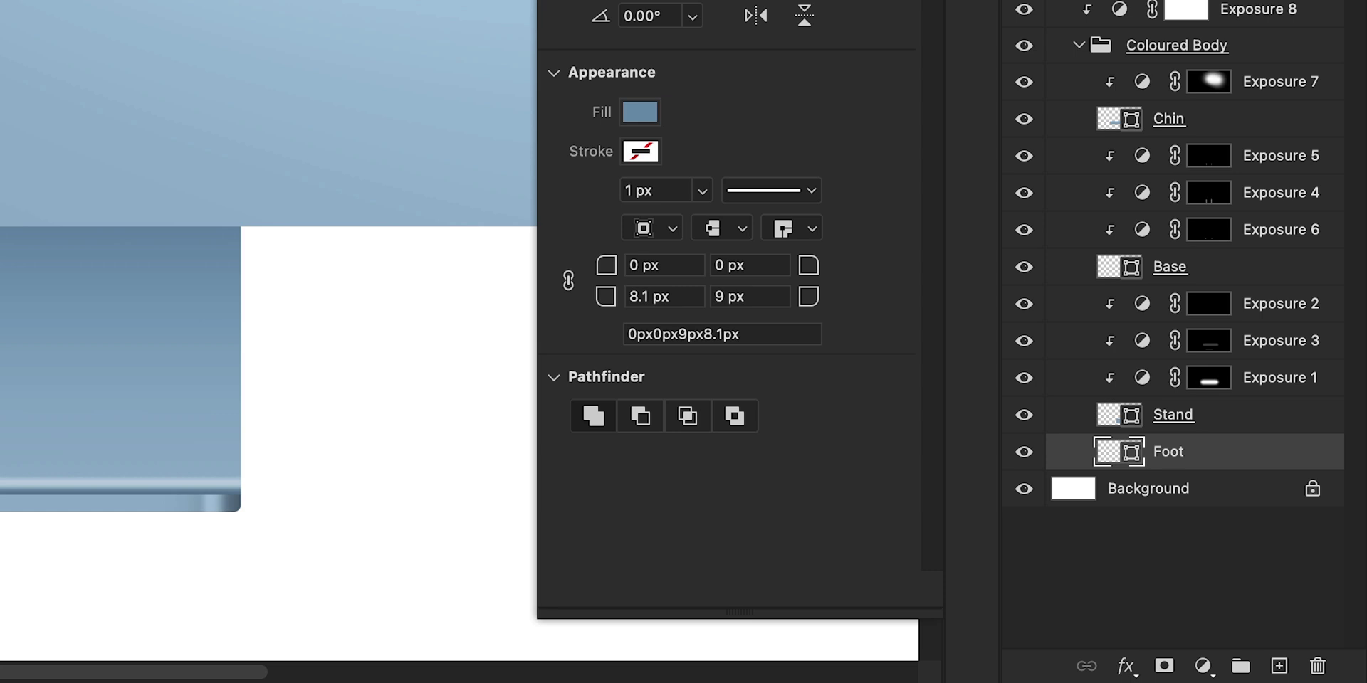
key("super+j")
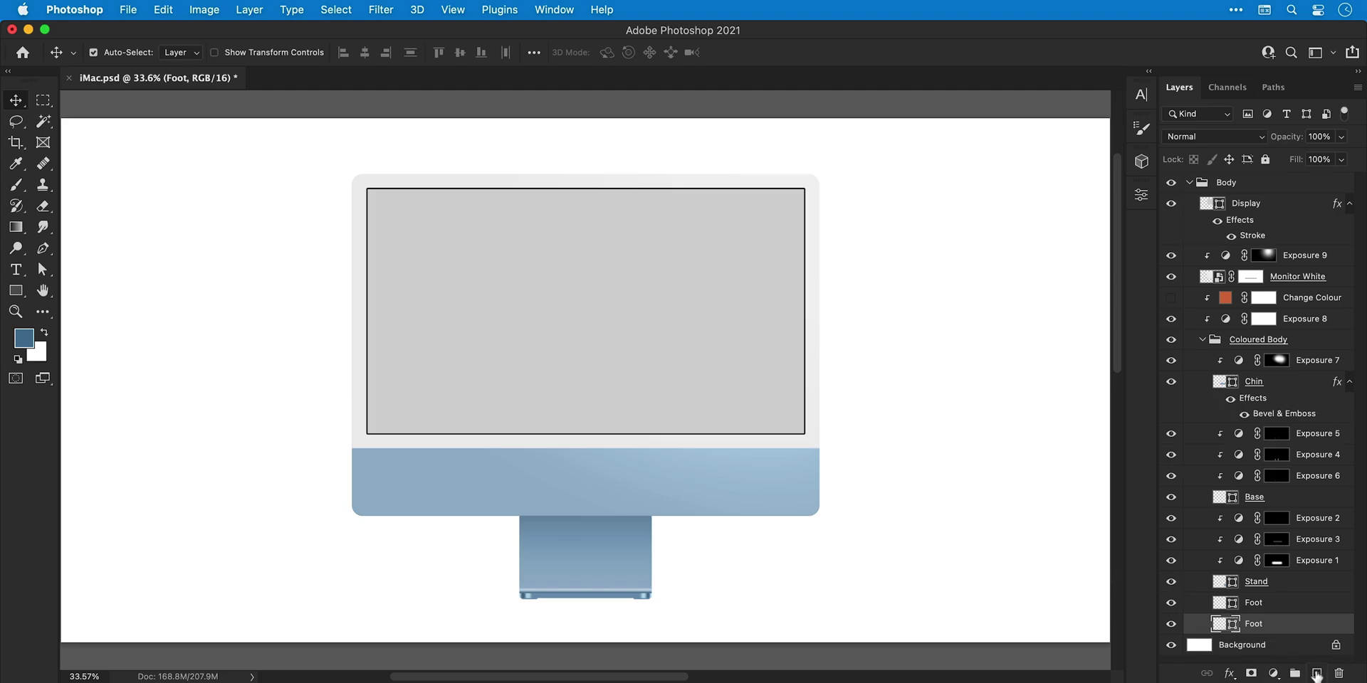
- Add a new layer named Shadow and place it below both Foot layers
left_click(1317, 674)
double_click(1259, 625)
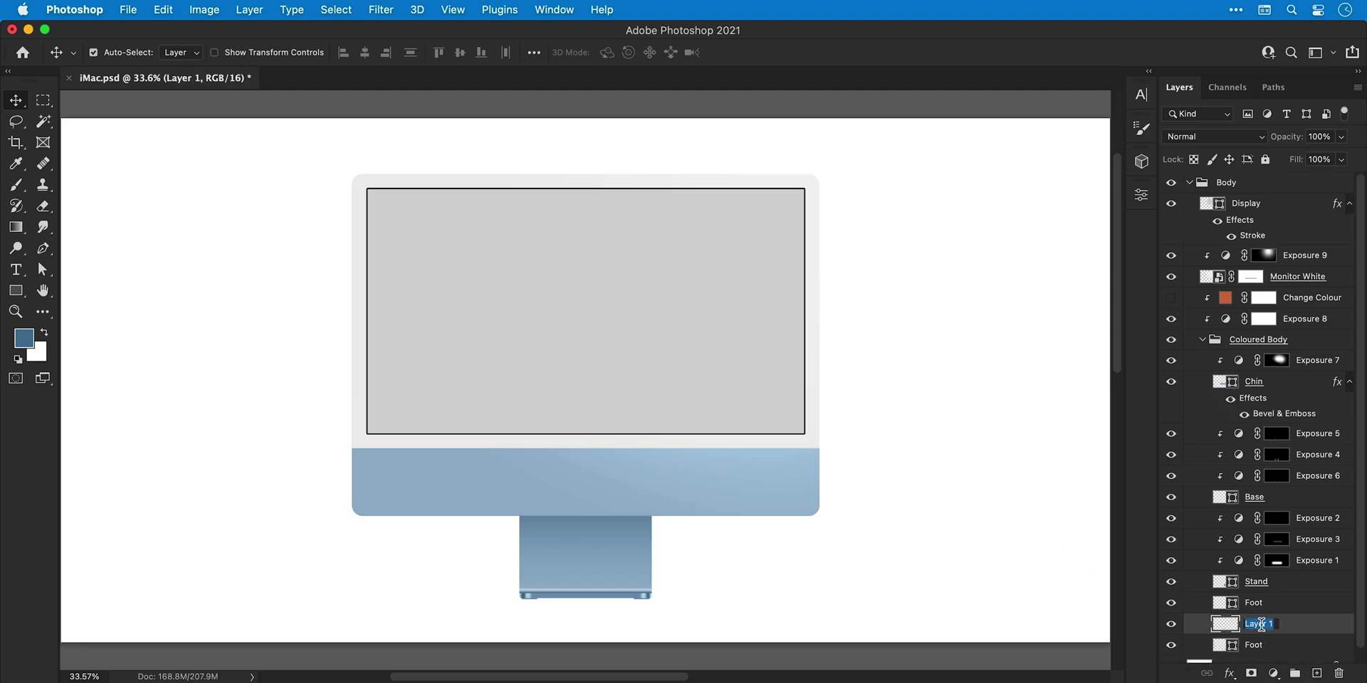
type("Shadow")
key("Return")
key("super+bracketleft")
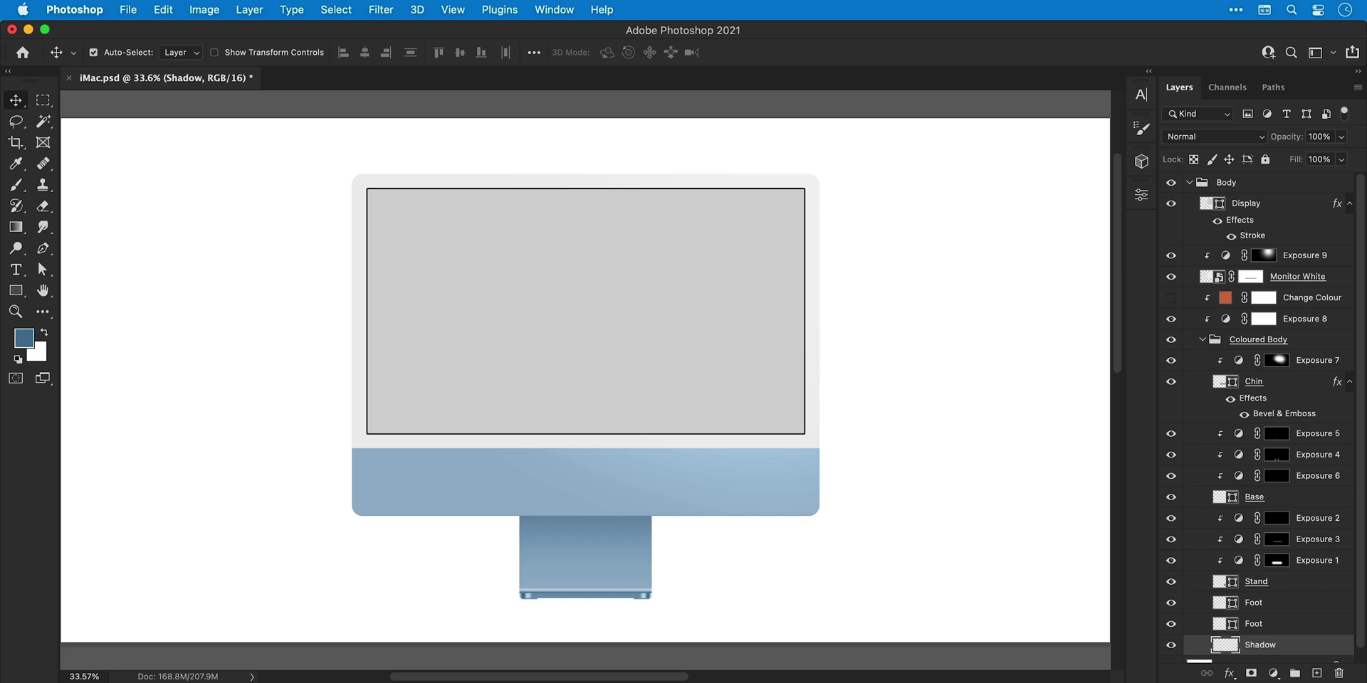
- Paint one large, soft black brush spot on the Shadow layer beside the monitor's left edge
key("b")
key("d")
left_click(316, 400)
key("v")
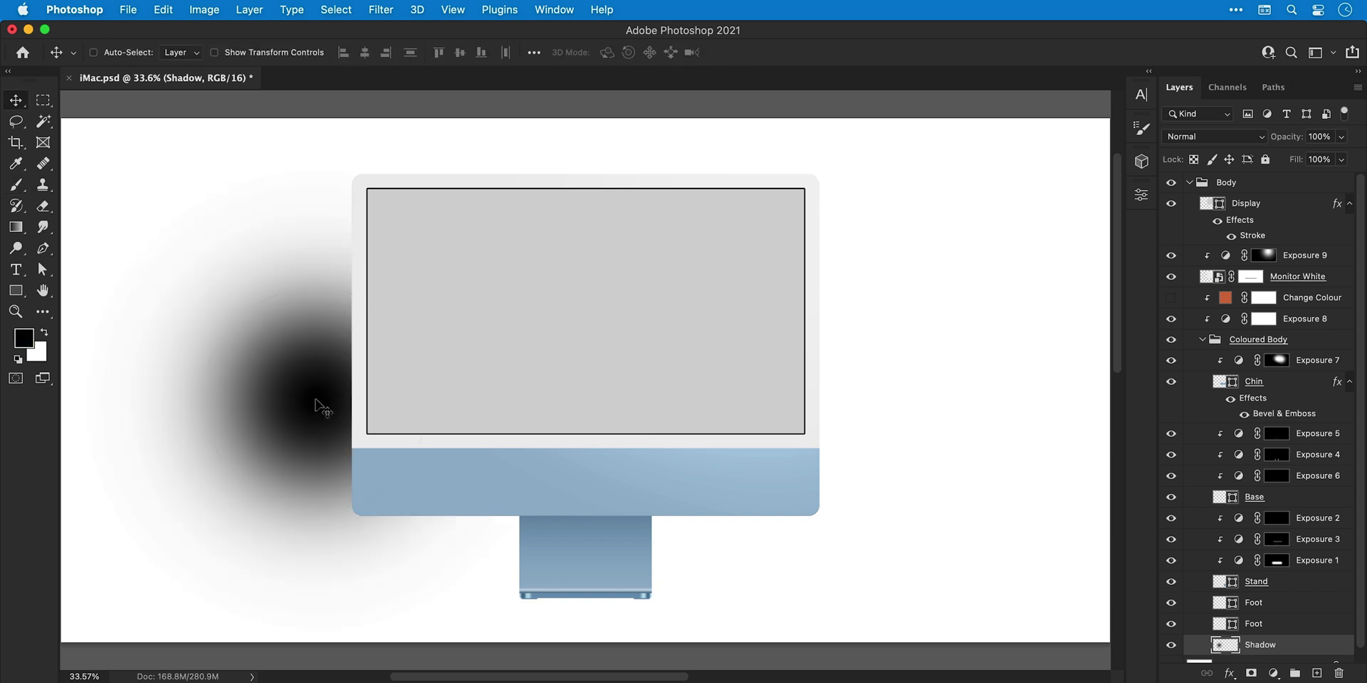
- Transform the black spot into a wide, thin shadow strip at 2.77% height, just beneath the stand's feet
key("ctrl+t")
left_click_drag(549, 159, 894, 617)
left_click_drag(519, 631, 566, 598)
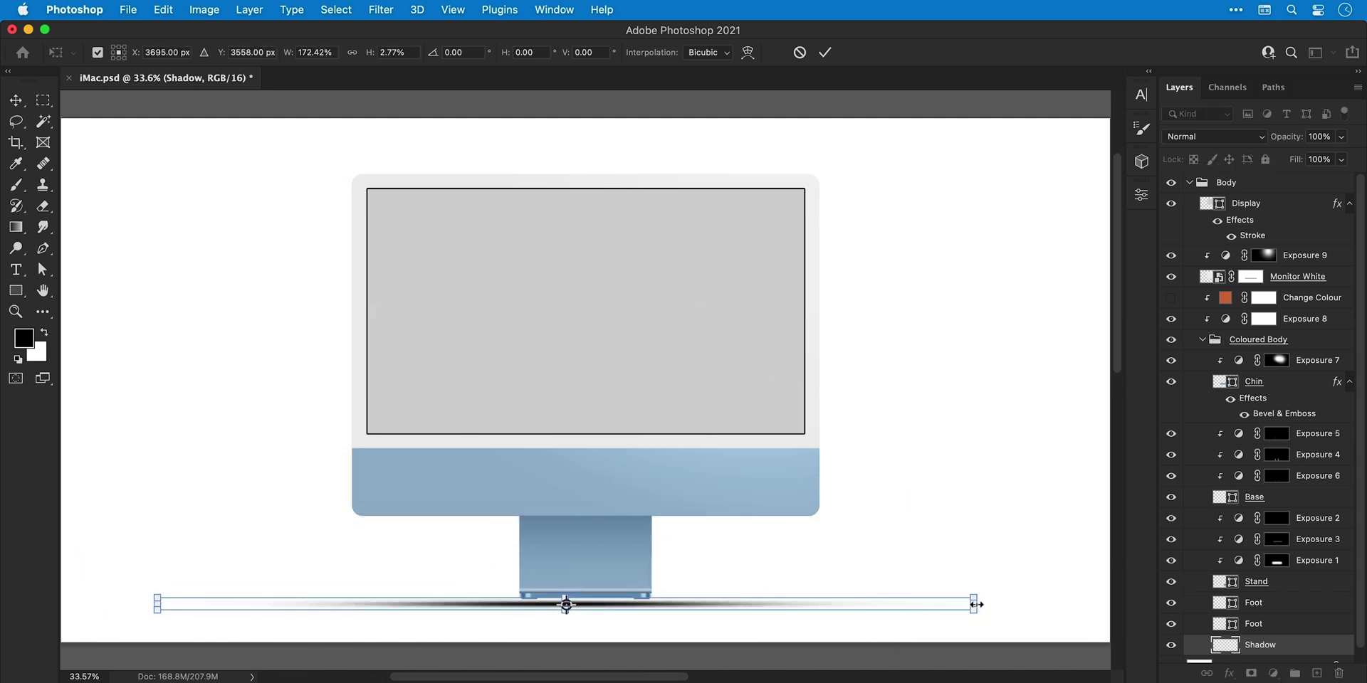
left_click_drag(975, 604, 824, 605)
key("Return")
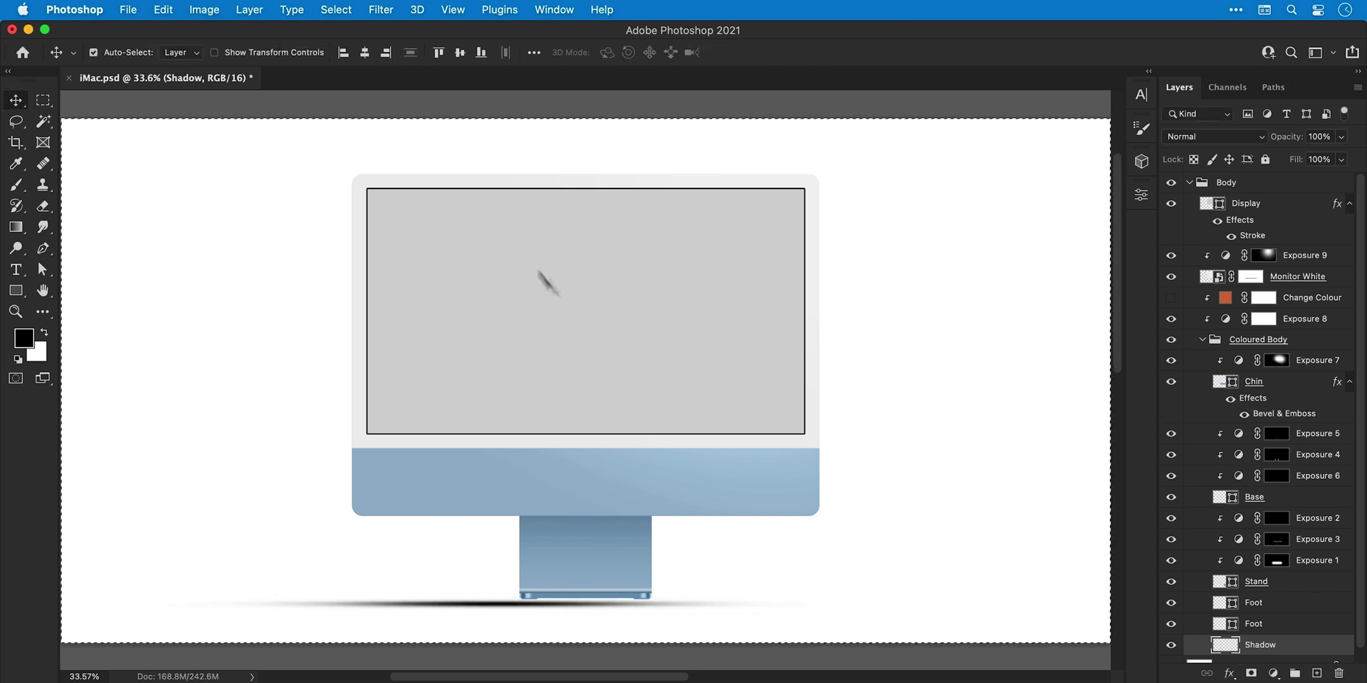
- Centre the shadow strip horizontally on the canvas and nudge it up against the feet
left_click(364, 52)
key("super+d")
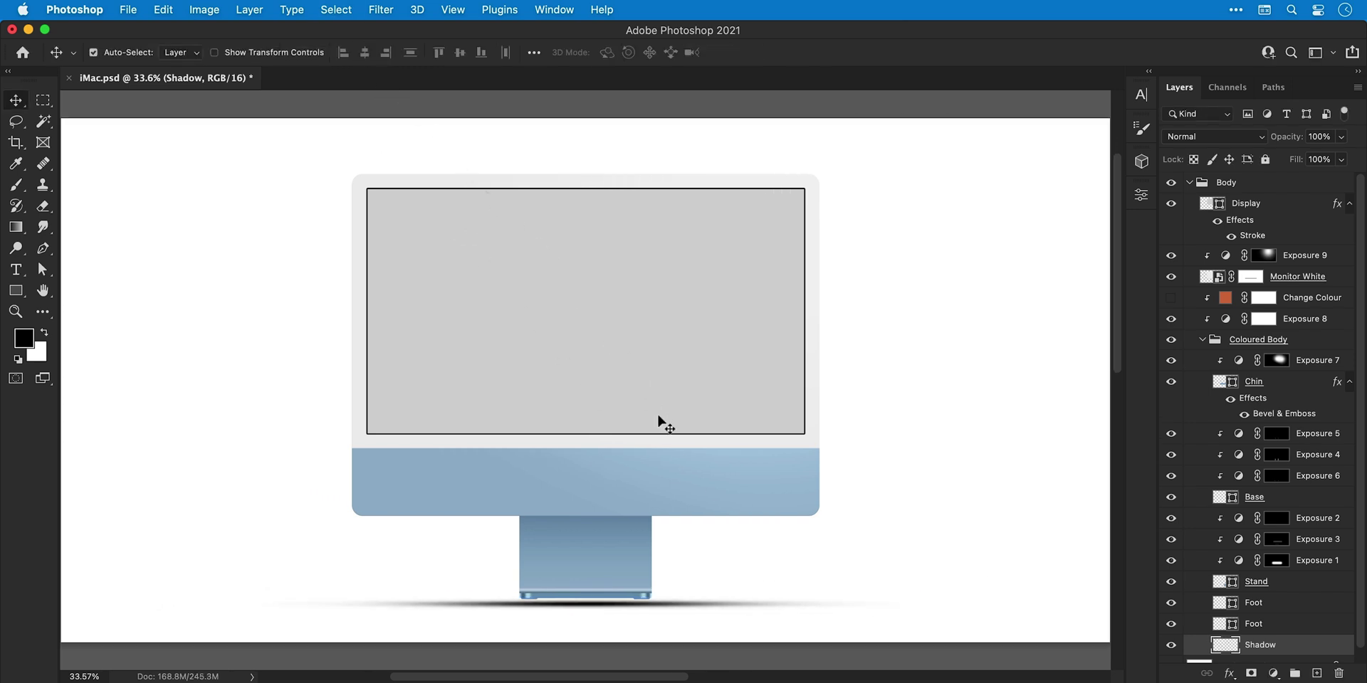
key("shift+Up")
- Narrow the shadow evenly around the stand at 80% opacity and add a layer mask to it
key("super+t")
left_click_drag(919, 597, 836, 598)
left_click_drag(676, 603, 649, 601)
key("Return")
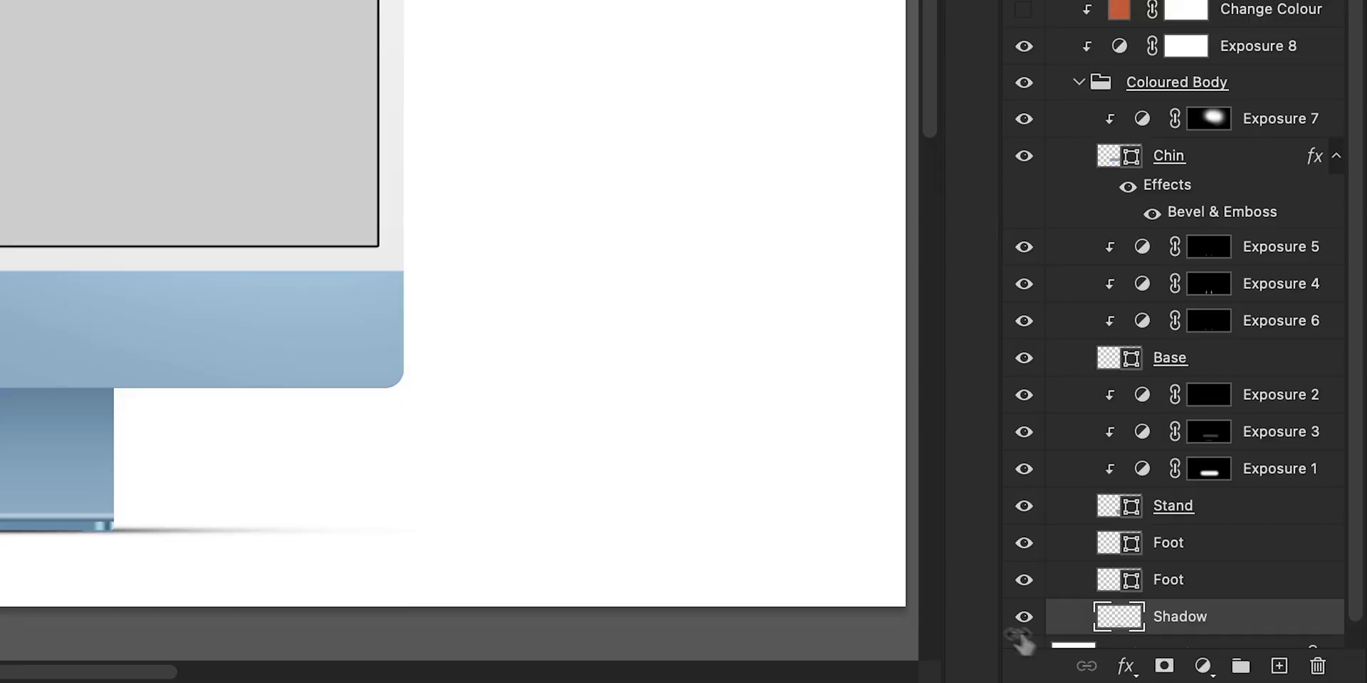
left_click(1250, 673)
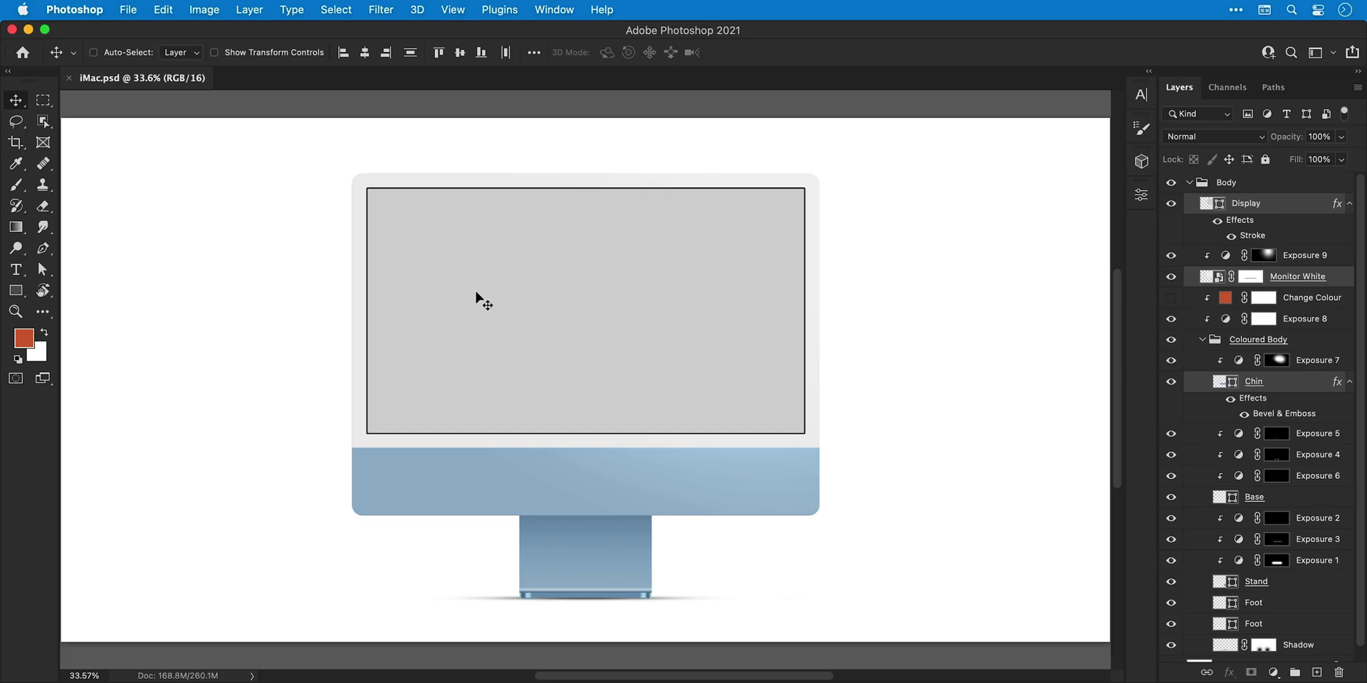
- Enlarge the selected Display, Monitor White and Chin layers together, proportionally from their centre
key("super+t")
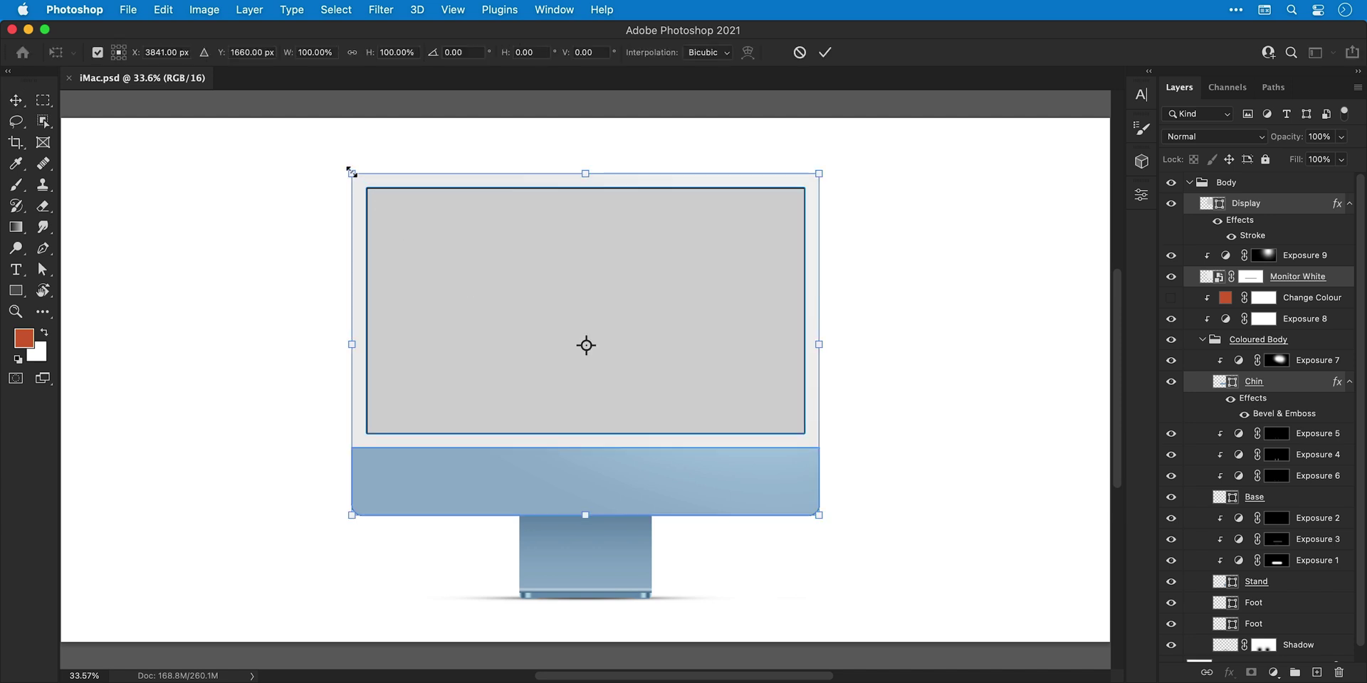
left_click_drag(351, 174, 314, 149)
key("Return")
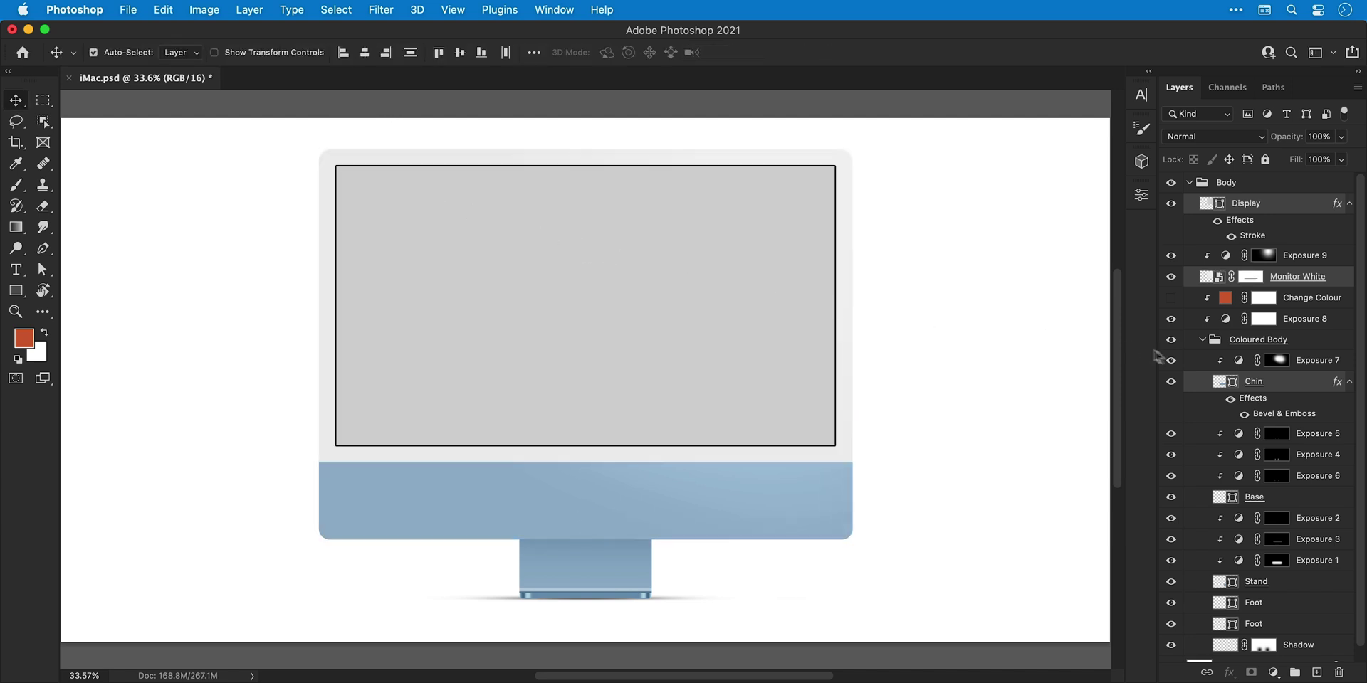
- Raise the Chin shape's lower anchor points with the Direct Selection tool until the shape is 408.28 px high
left_click(1257, 383)
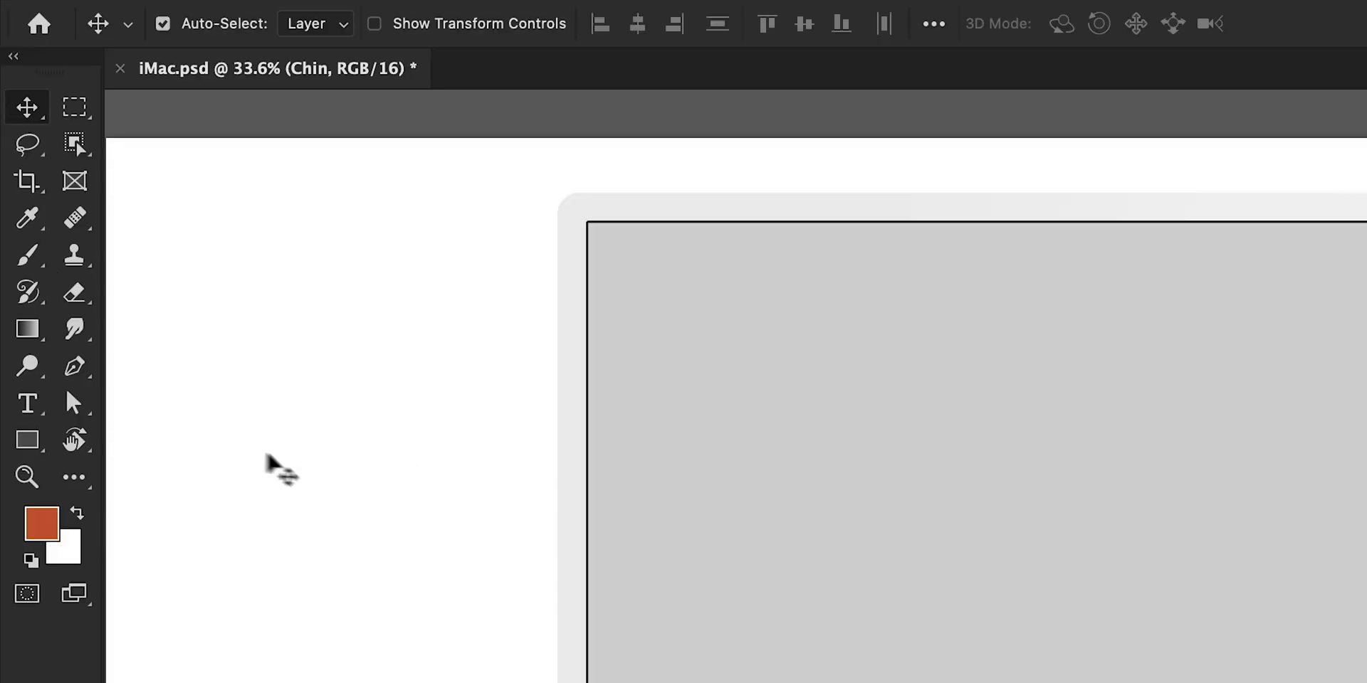
left_click(44, 270)
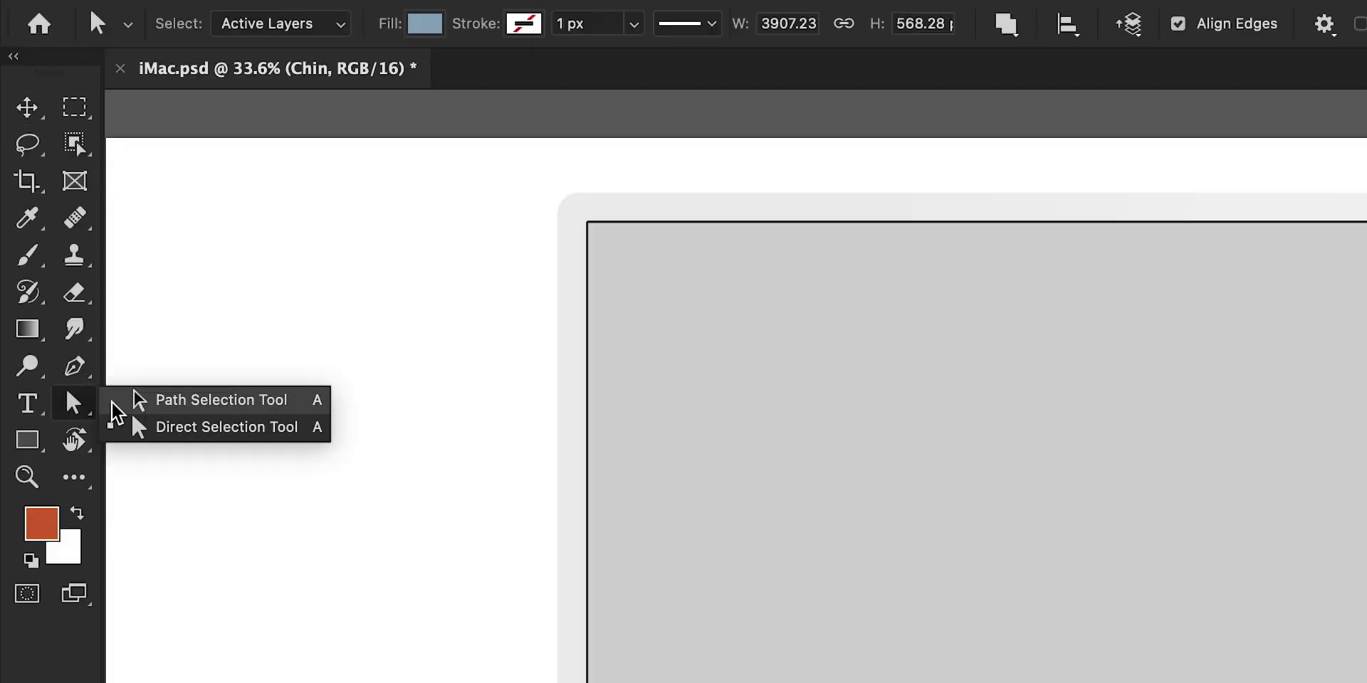
left_click(117, 428)
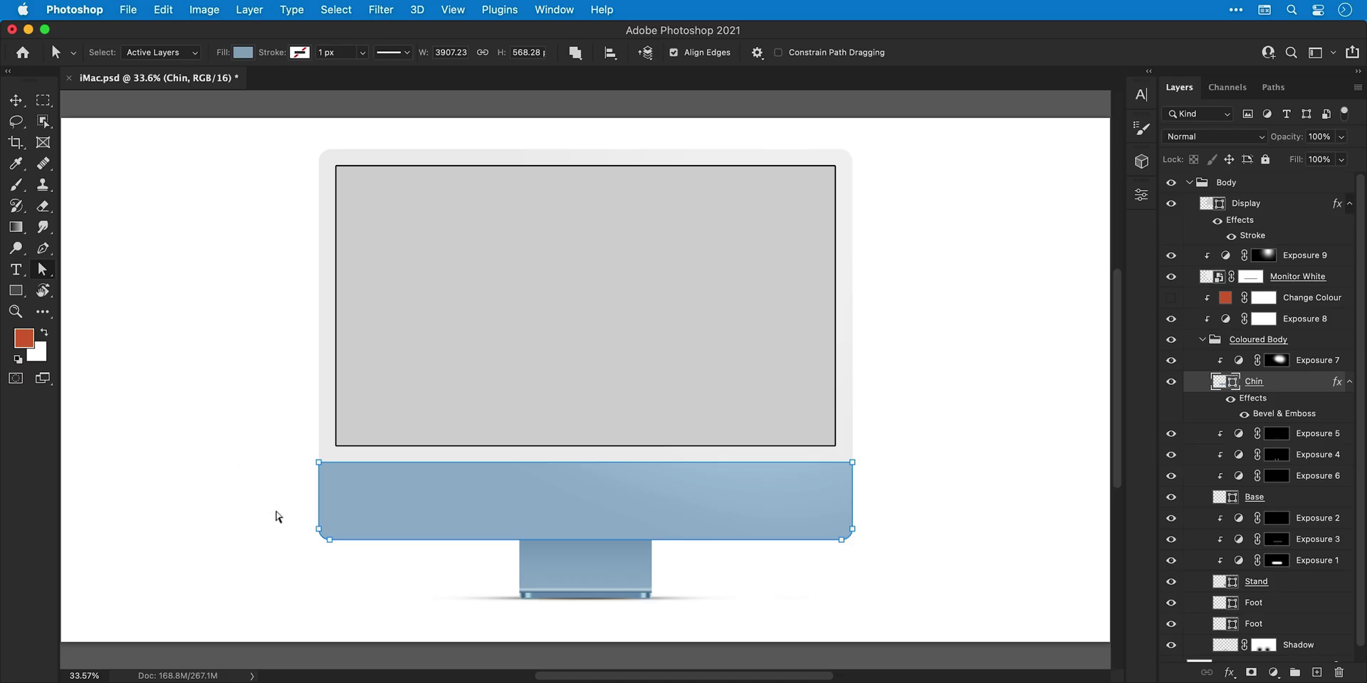
left_click_drag(277, 517, 905, 572)
key("shift+Up")
key("shift+Up")
key("shift+Up")
key("shift+Up")
key("shift+Up")
key("shift+Up")
key("shift+Up")
key("shift+Up")
key("shift+Up")
key("shift+Up")
key("shift+Up")
key("shift+Up")
key("shift+Up")
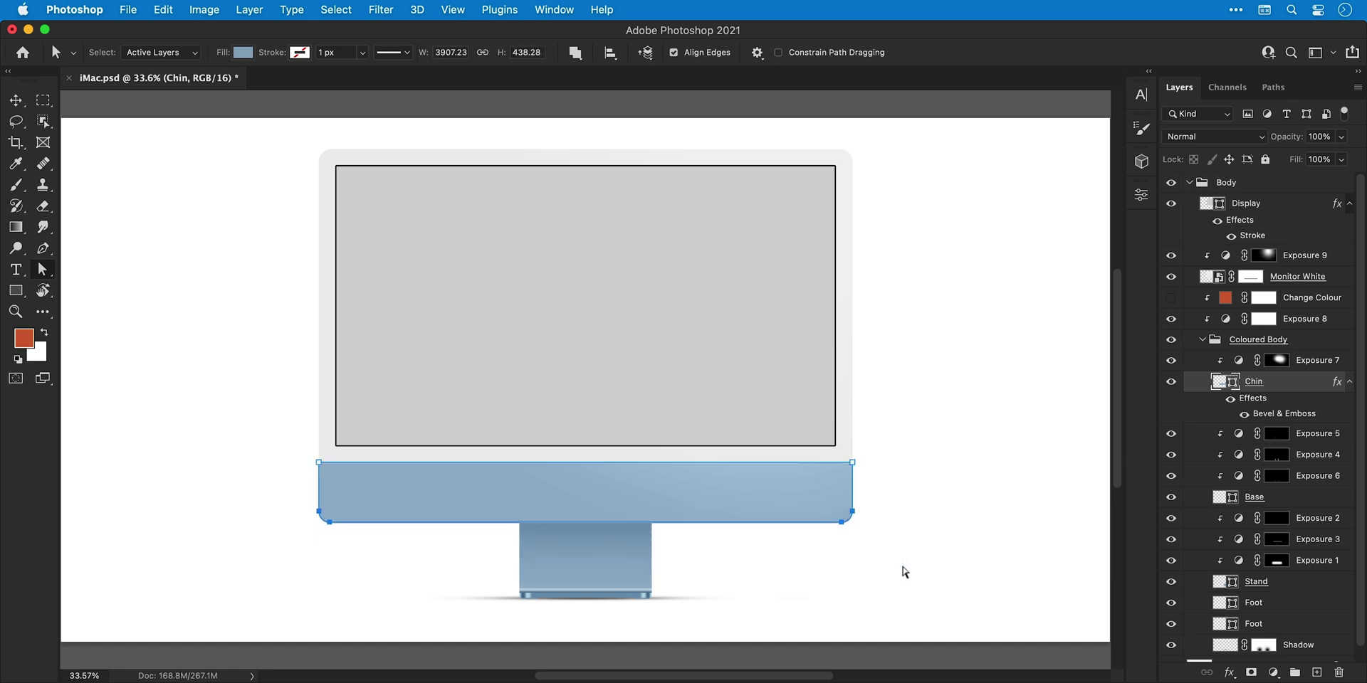
key("shift+Up")
key("shift+Up")
key("shift+Up")
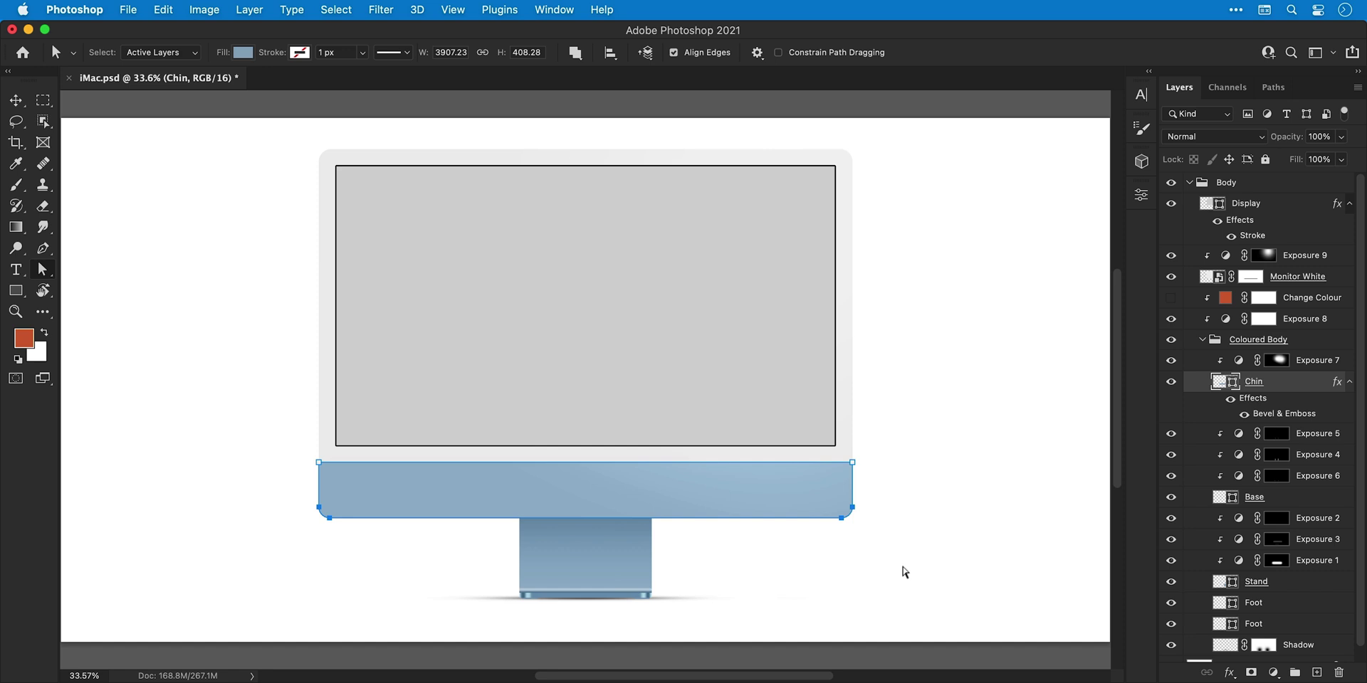
- Select the Display, Monitor White and Chin layers together and nudge them slightly down on the canvas
key("v")
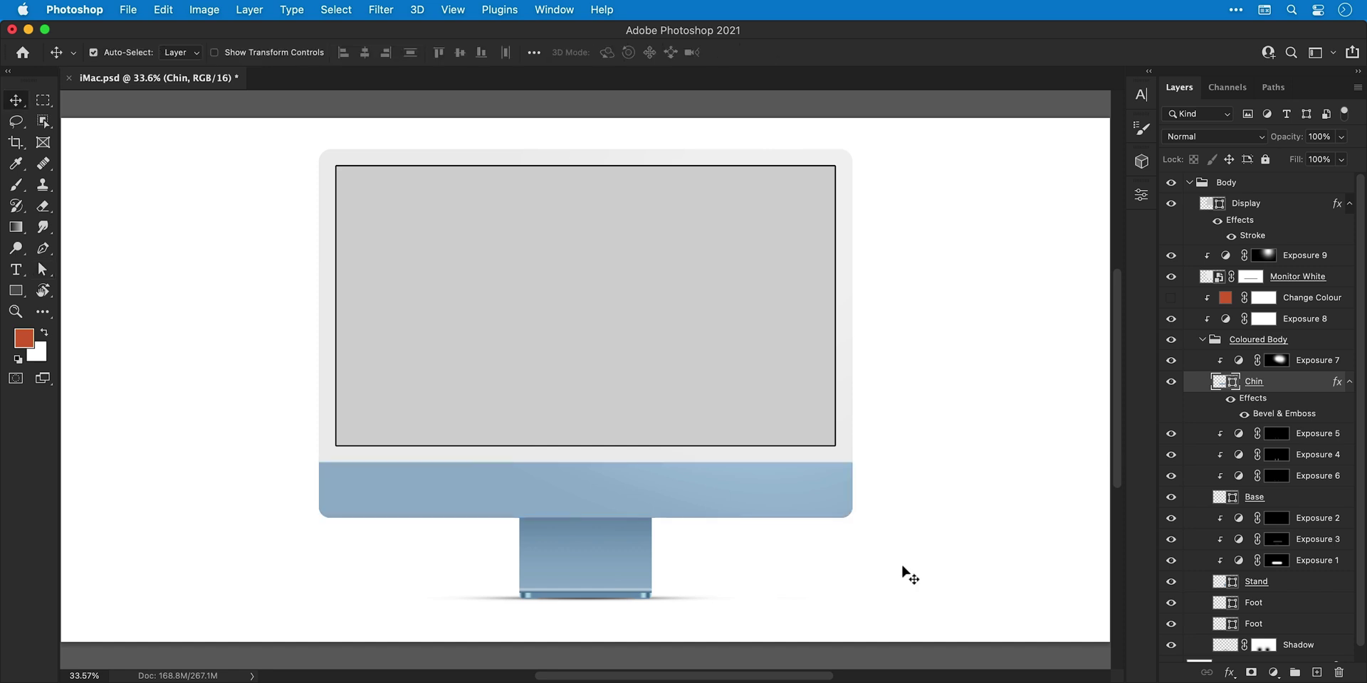
left_click(1292, 278, "super")
left_click(1284, 203, "super")
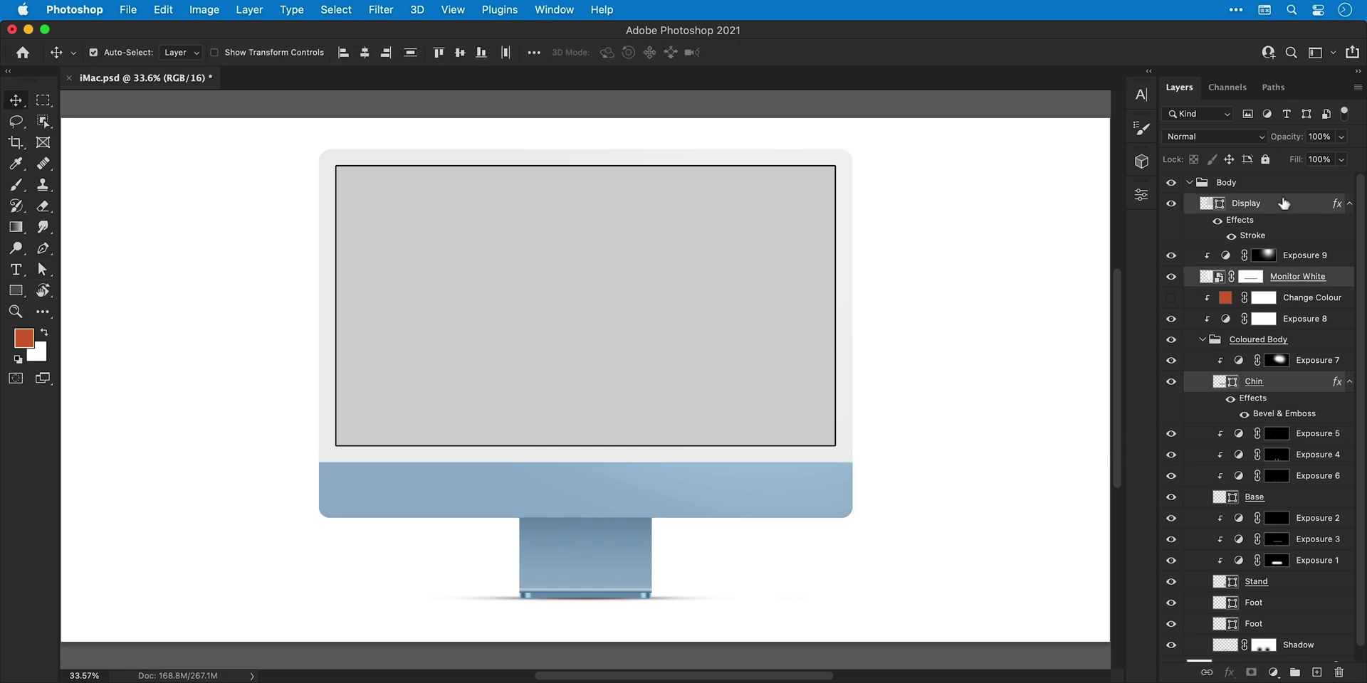
key("shift+Down")
key("shift+Down")
key("shift+Up")
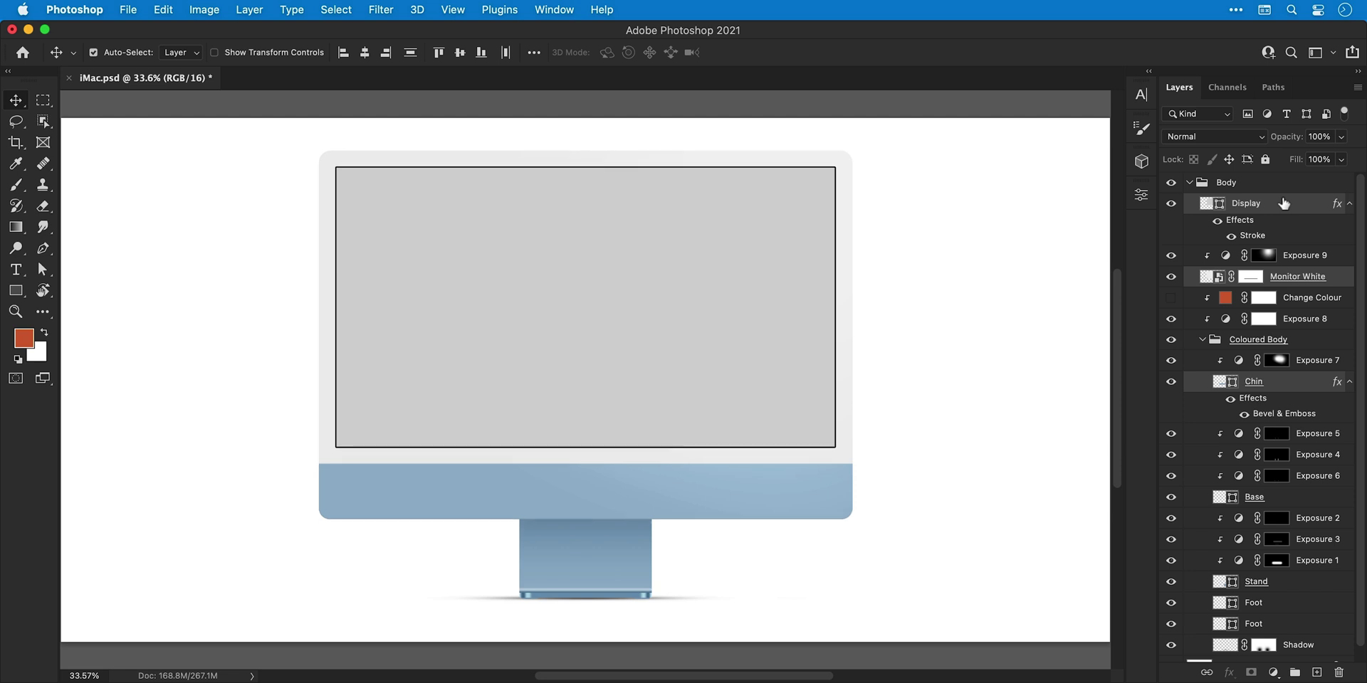
- Enlarge the Display shape slightly from its centre so the white border around it gets thinner
key("super+t")
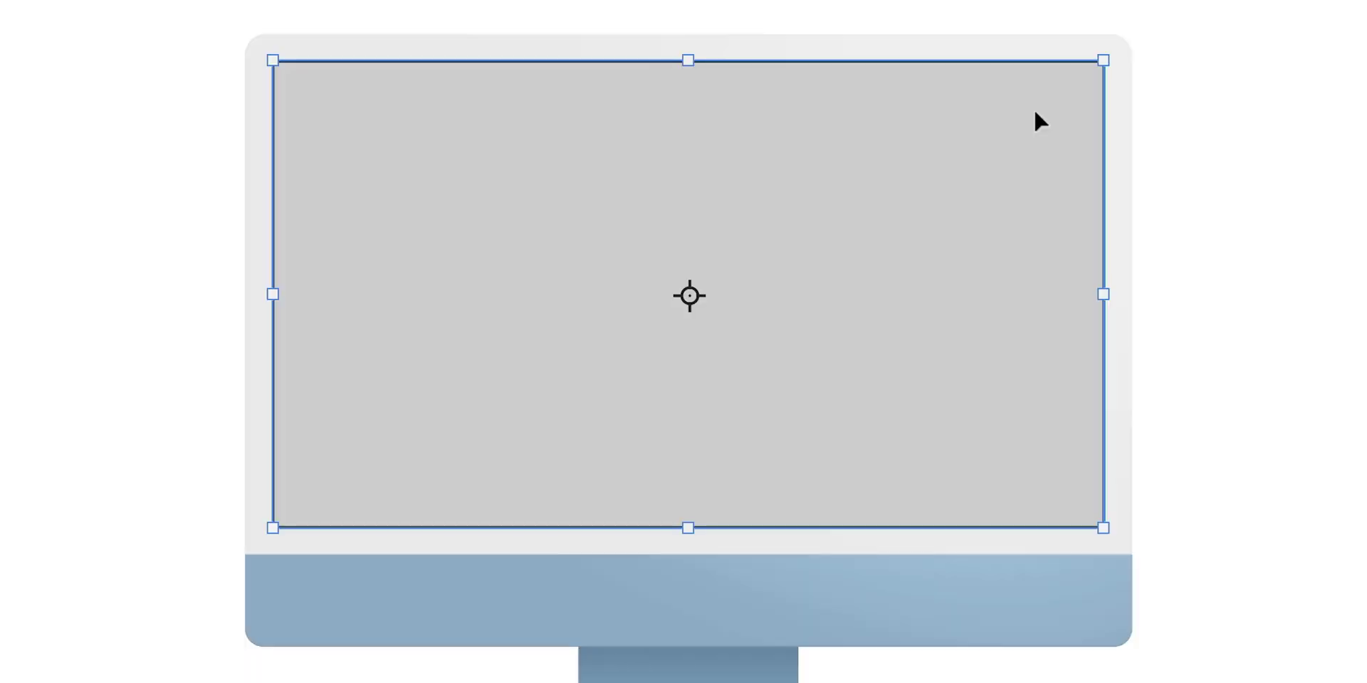
left_click_drag(1103, 60, 1108, 55)
key("Return")
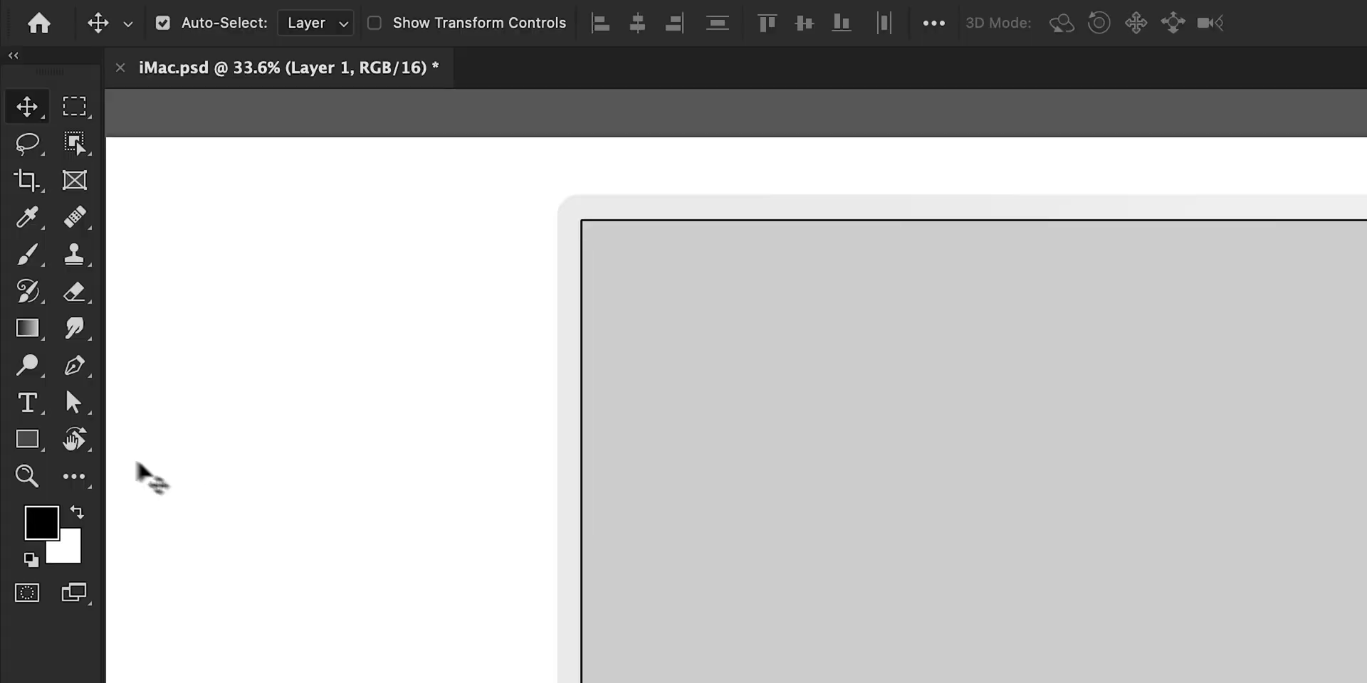
- Draw a black circle about 133 px wide over the middle of the display's upper edge with the Ellipse tool
left_click(39, 434)
left_click(40, 434)
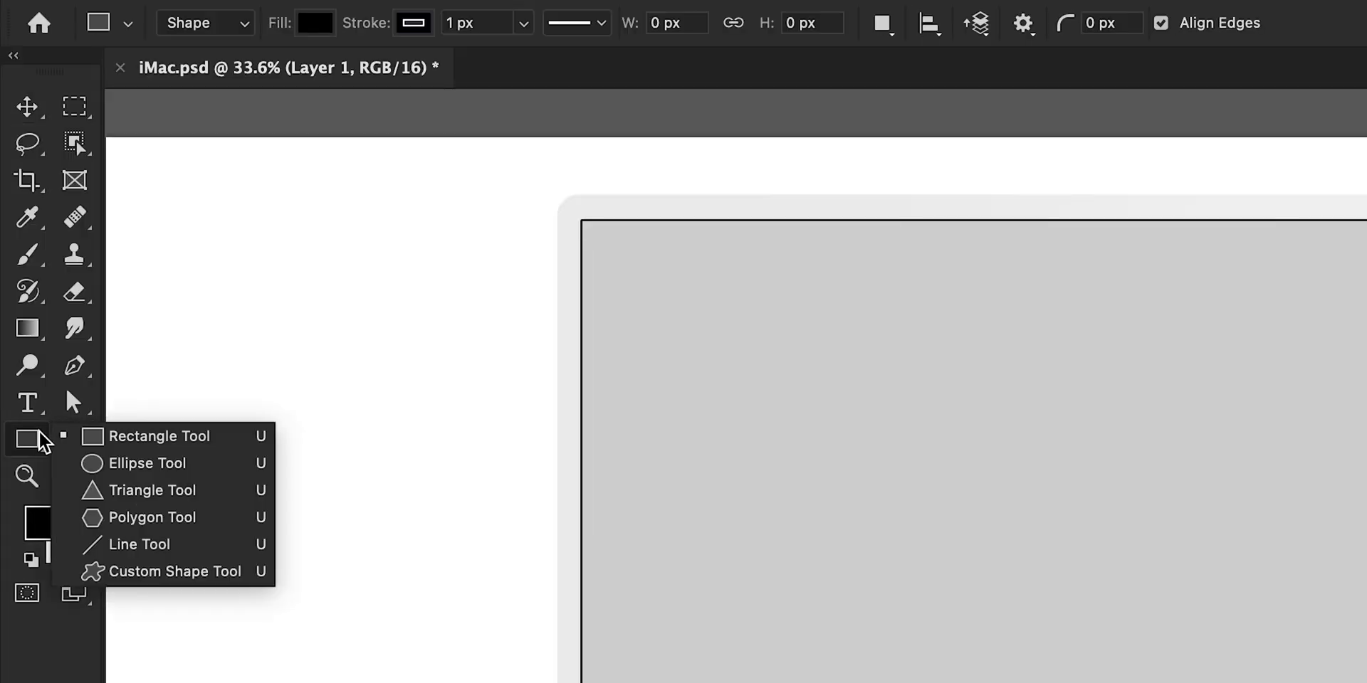
left_click(72, 464)
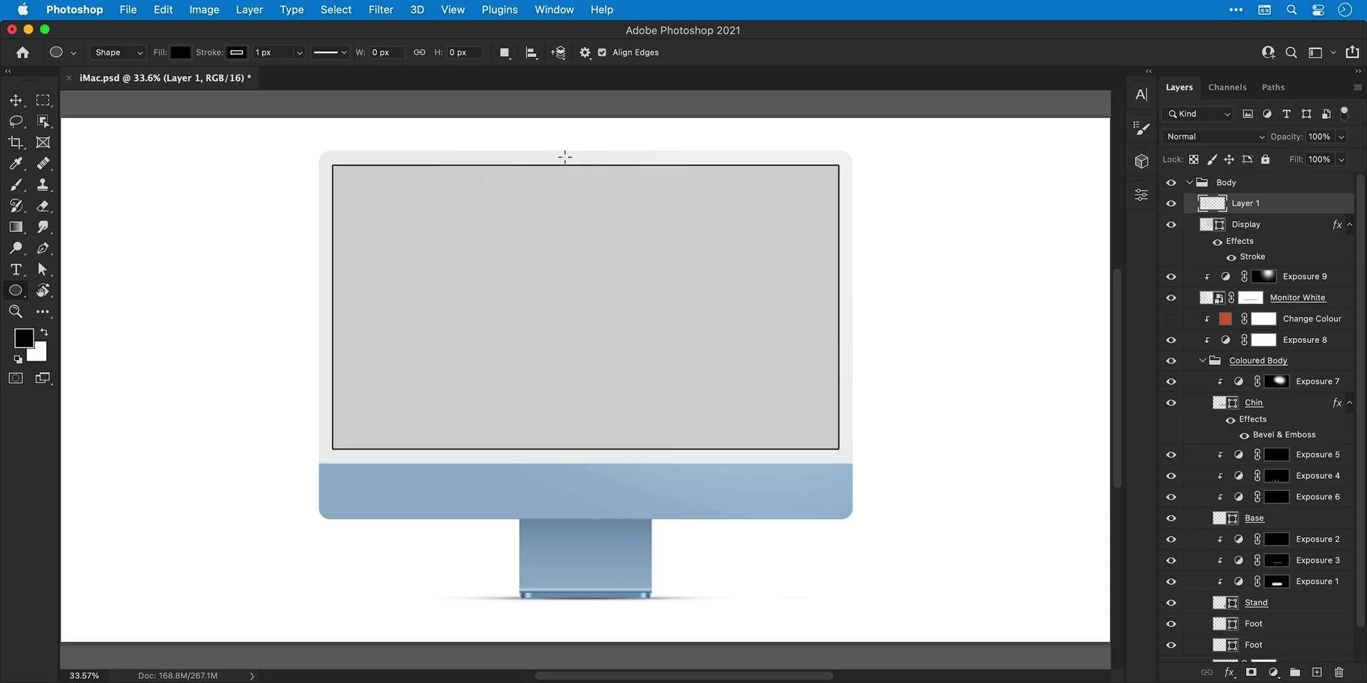
left_click_drag(564, 157, 586, 173)
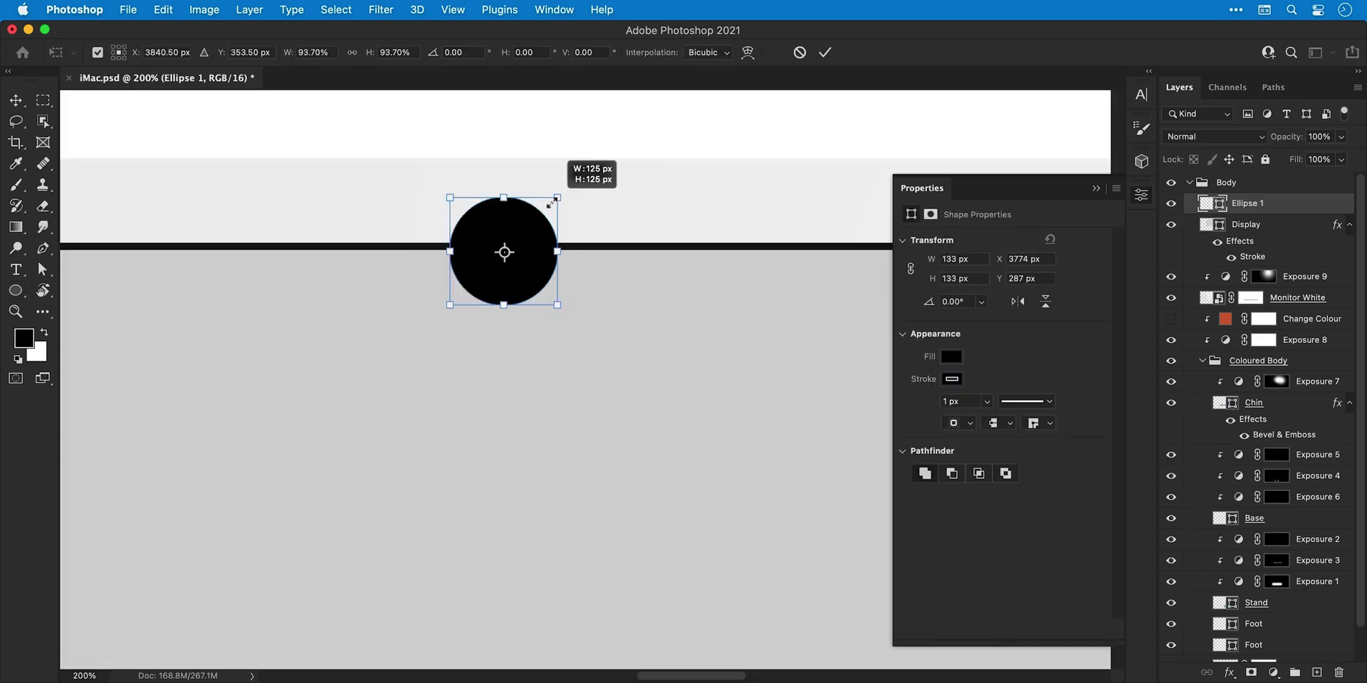
- Shrink the circle proportionally from its centre to 32.87 px and nudge it up into the white border above the display
left_click_drag(551, 202, 516, 216)
key("Return")
key("shift+Up")
key("shift+Up")
key("shift+Up")
key("shift+Up")
key("shift+Up")
key("shift+Up")
key("super+t")
key("Return")
- Rename the circle's layer as Camera Outer
double_click(1248, 204)
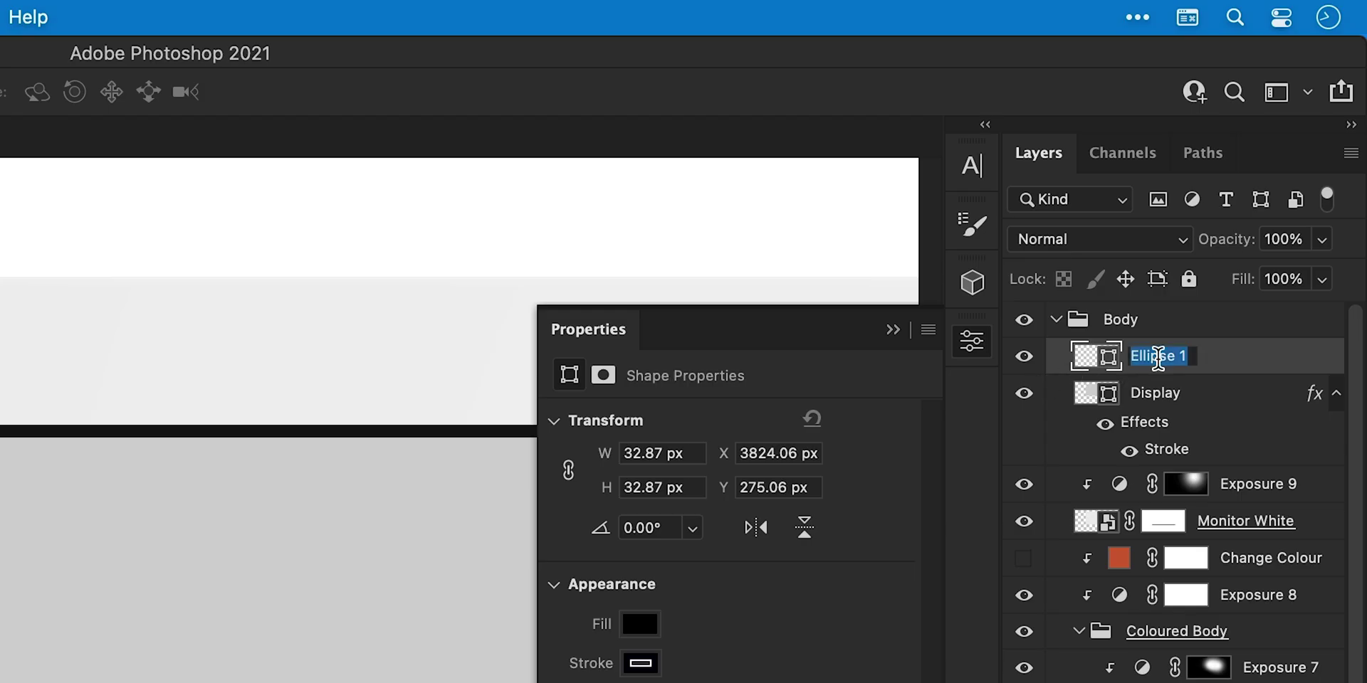
type("Camera Oute")
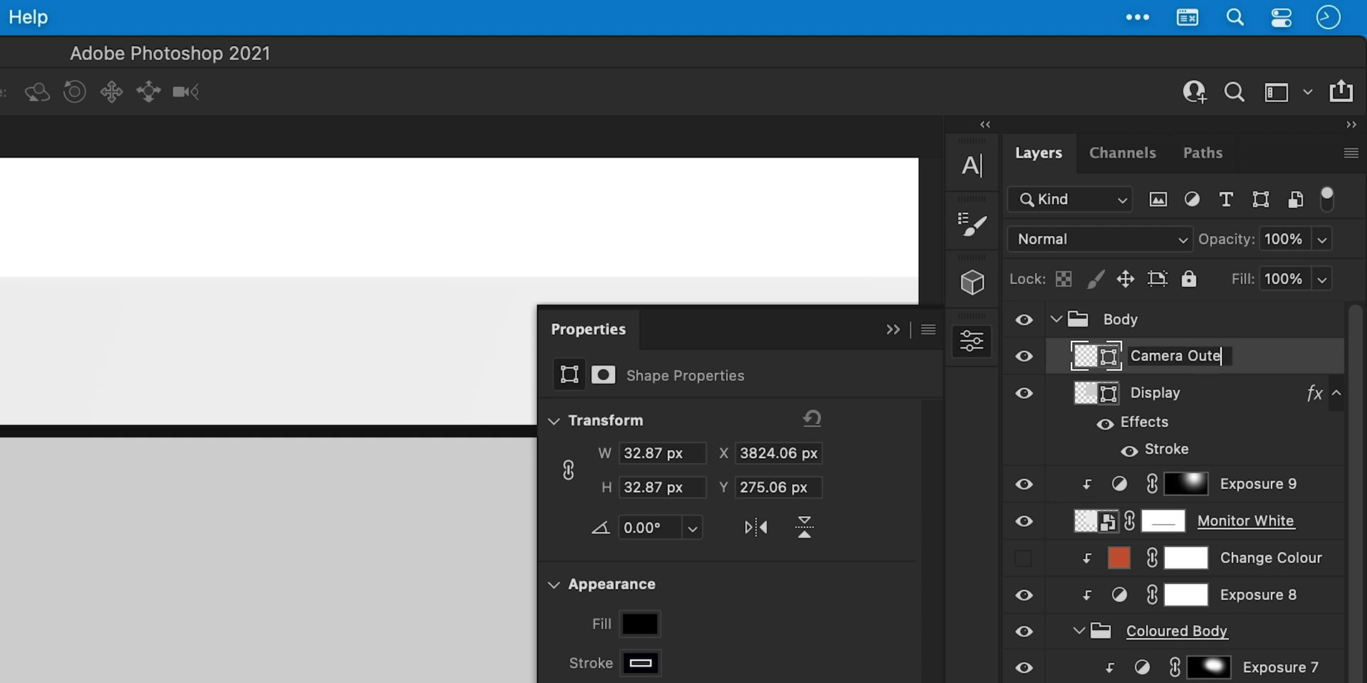
type("r")
- Add a linear Gradient Overlay to Camera Outer with the Foreground to Background preset at 45°, leaving it unreversed
right_click(1156, 356)
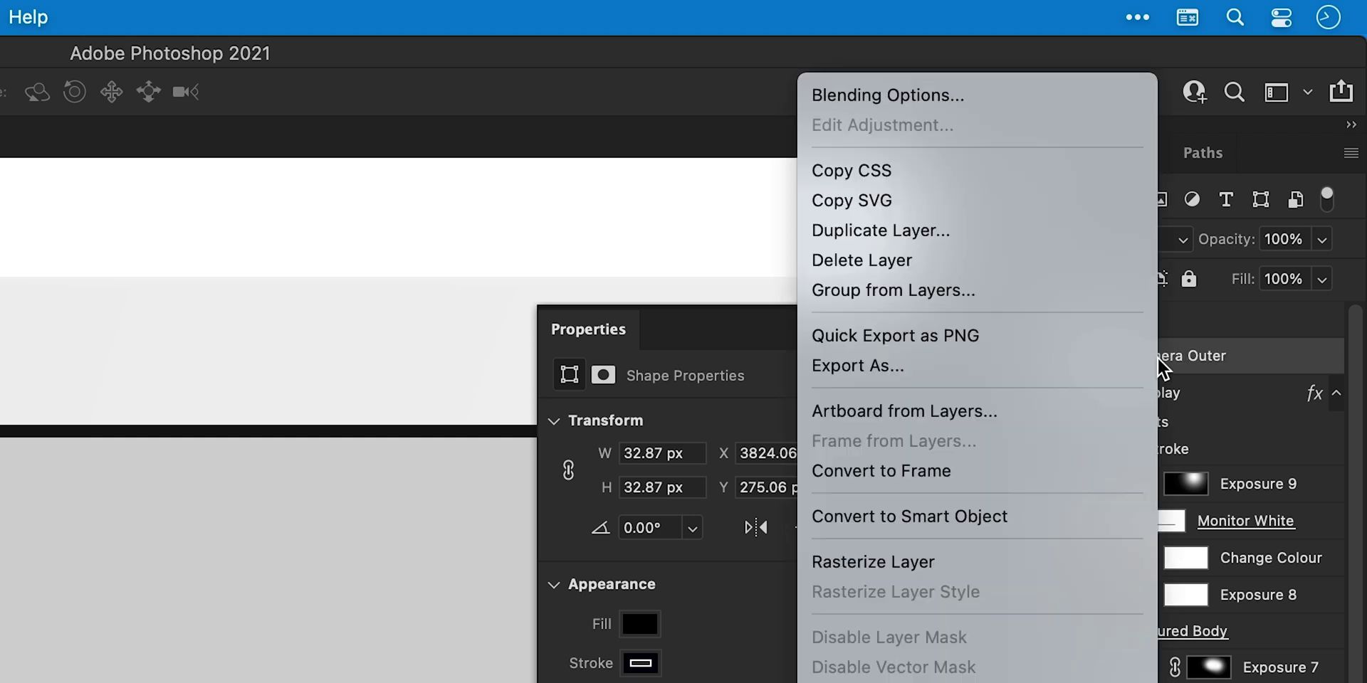
left_click(1006, 105)
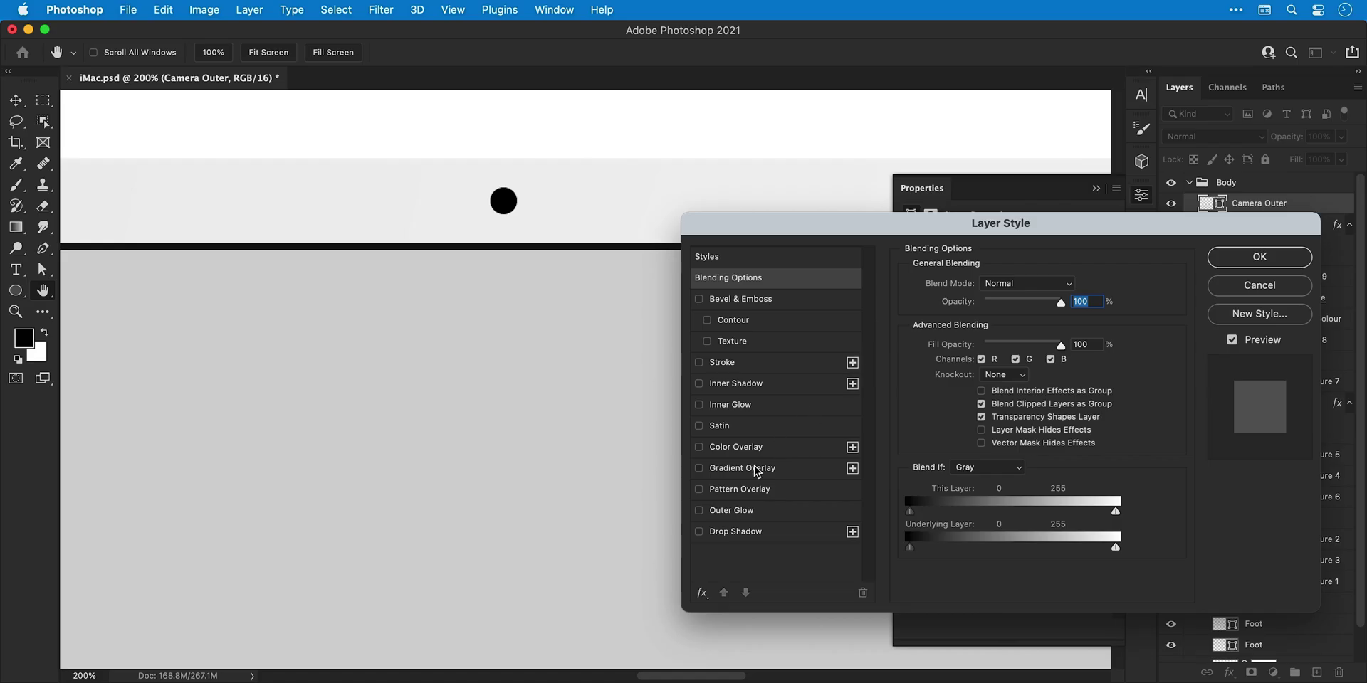
left_click(757, 472)
left_click(974, 334)
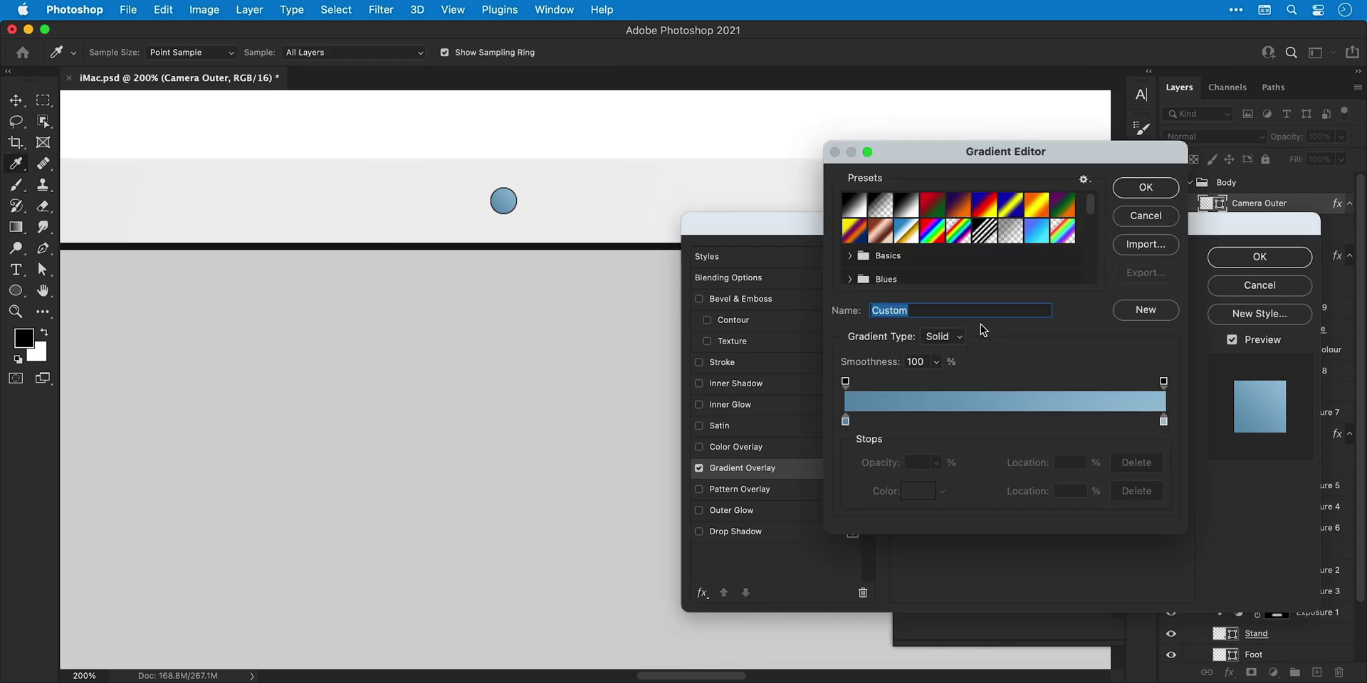
left_click(855, 205)
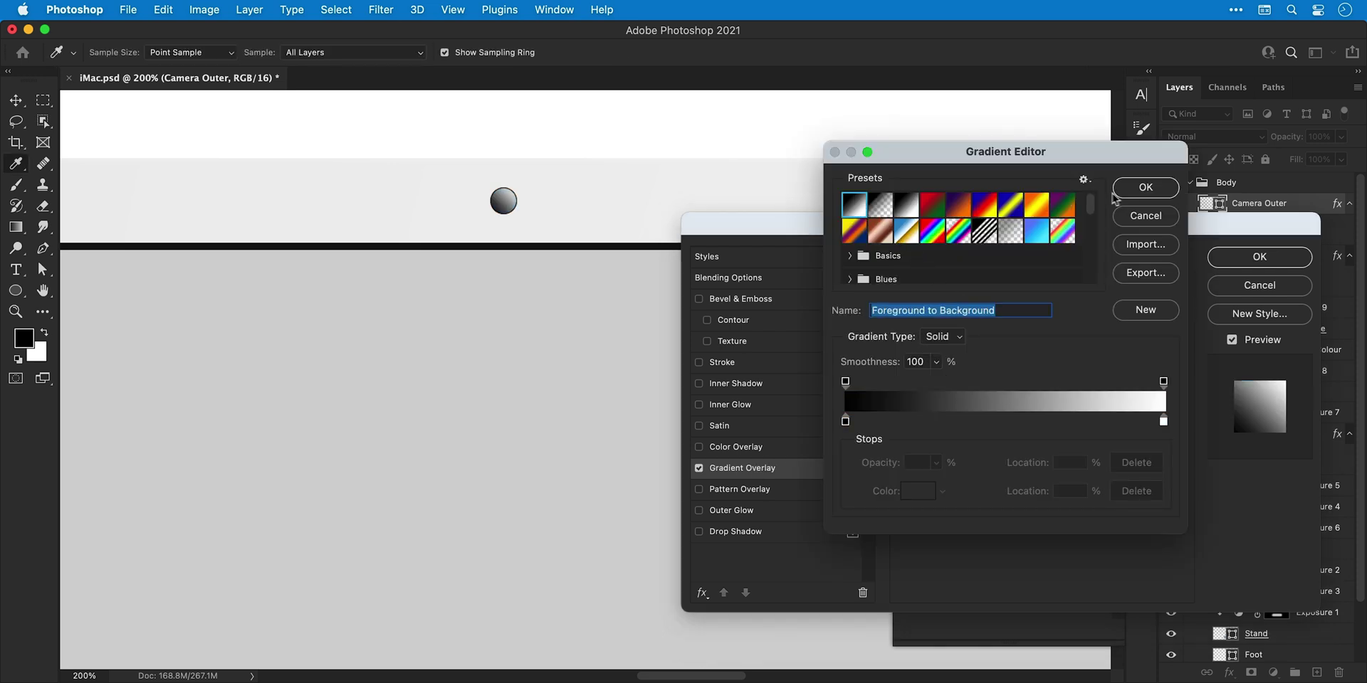
left_click(1132, 189)
left_click(1069, 321)
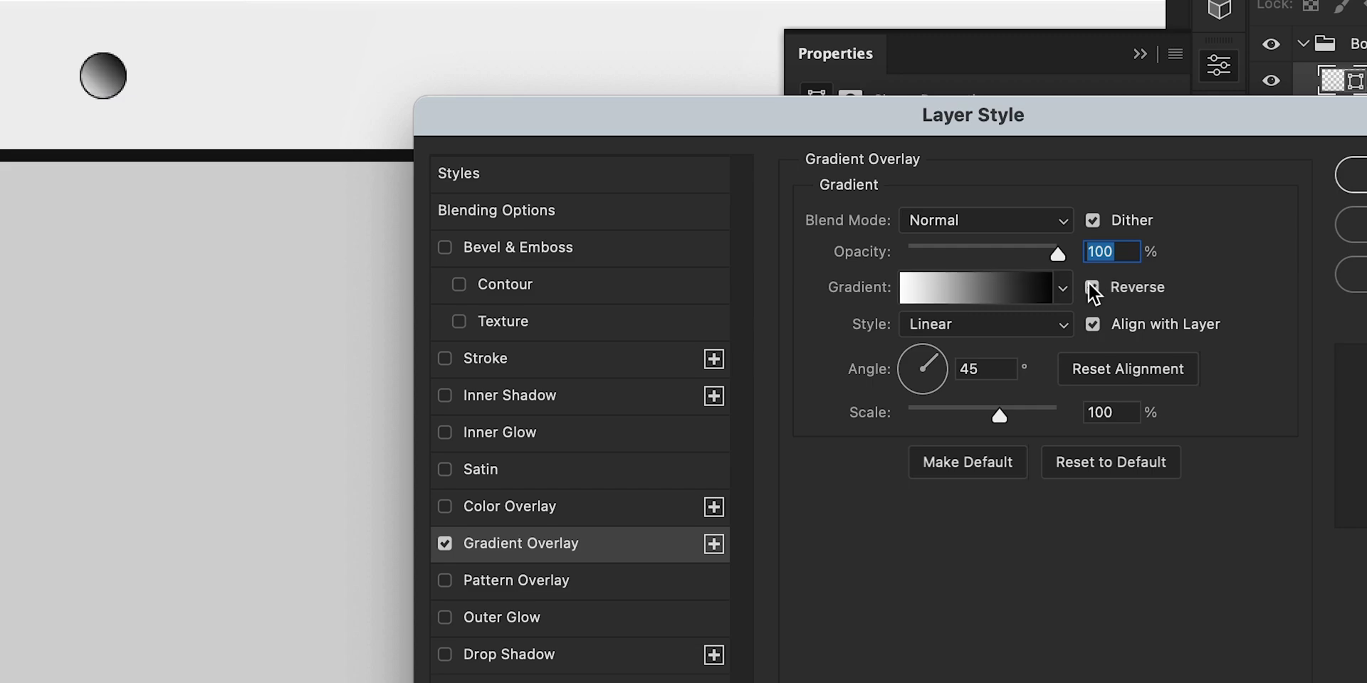
left_click(1091, 288)
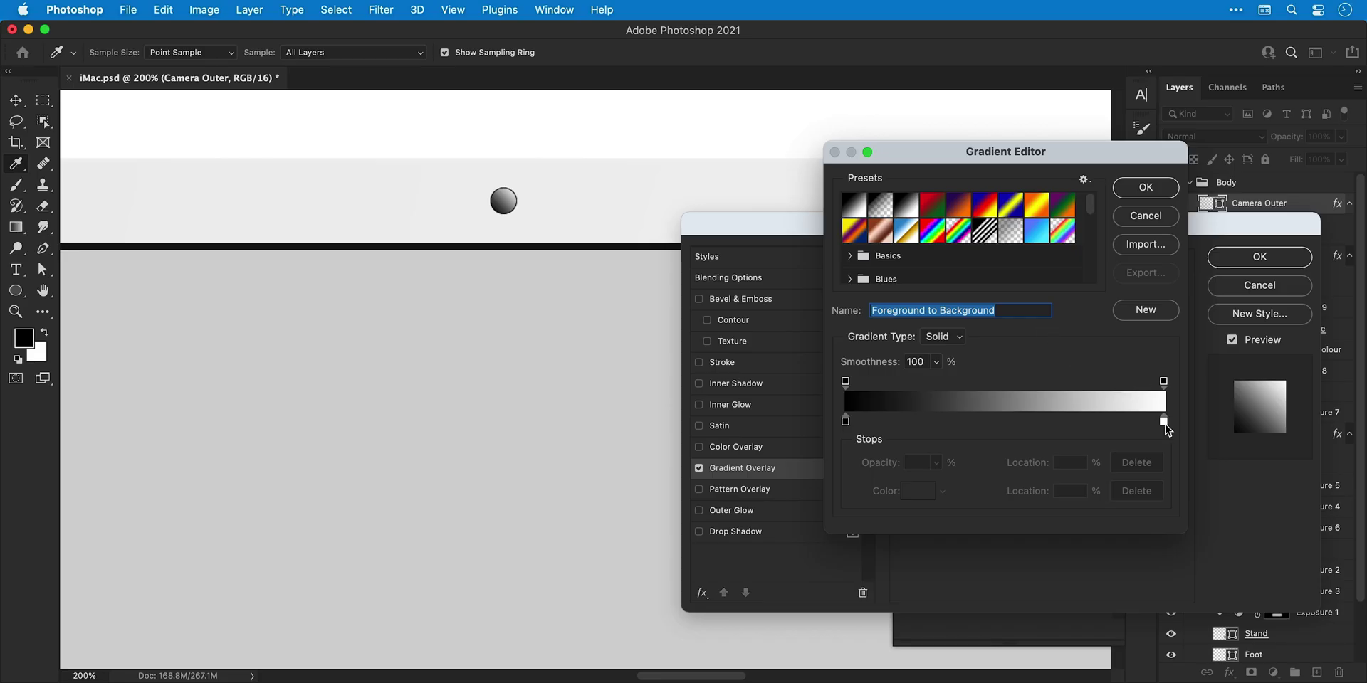
- Recolour the overlay's white gradient stop to mid grey and its black stop to #171717, and remove the Camera Outer shape's stroke
double_click(1165, 423)
left_click_drag(932, 441, 811, 490)
key("Return")
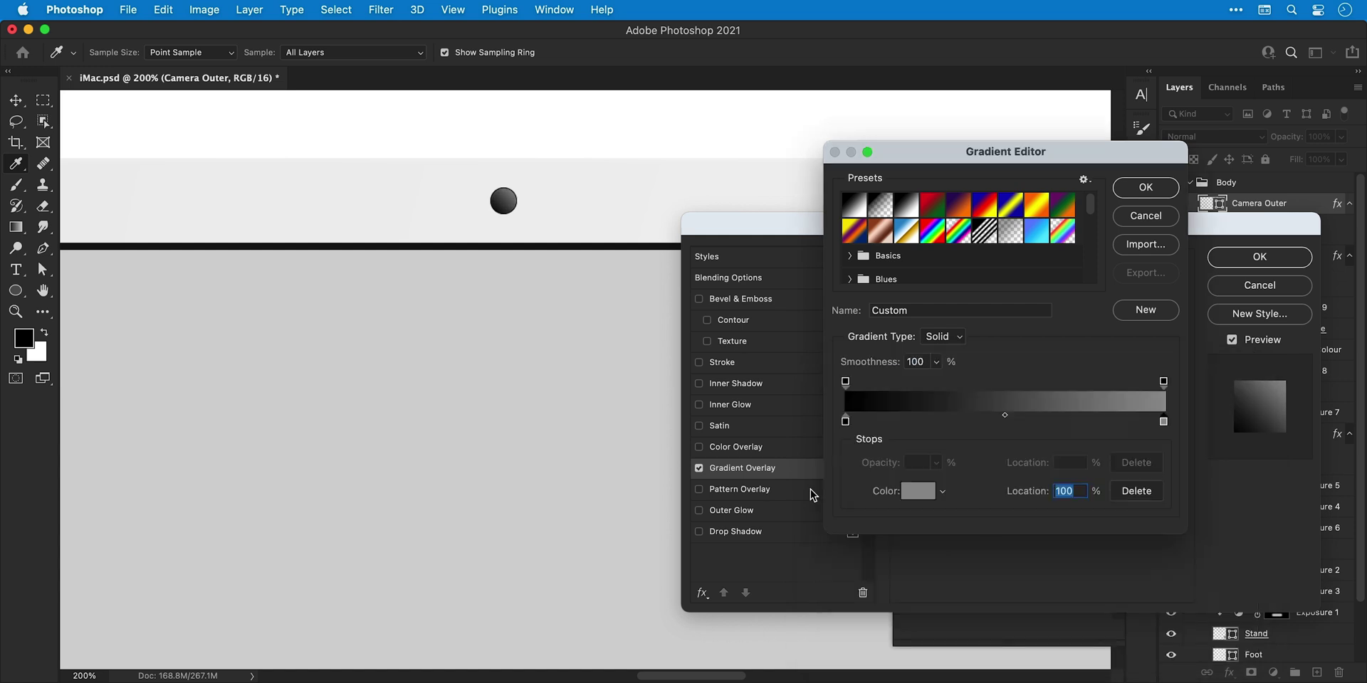
double_click(847, 422)
type("171717")
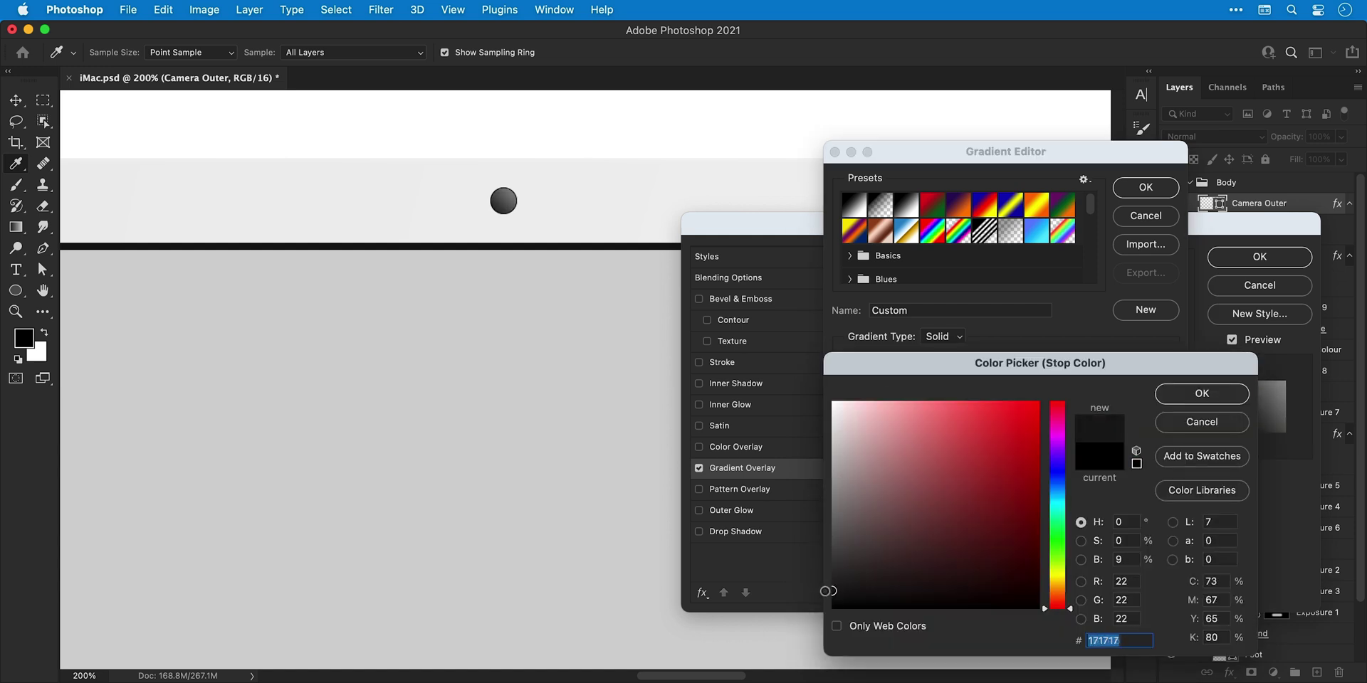
key("Return")
key("Return")
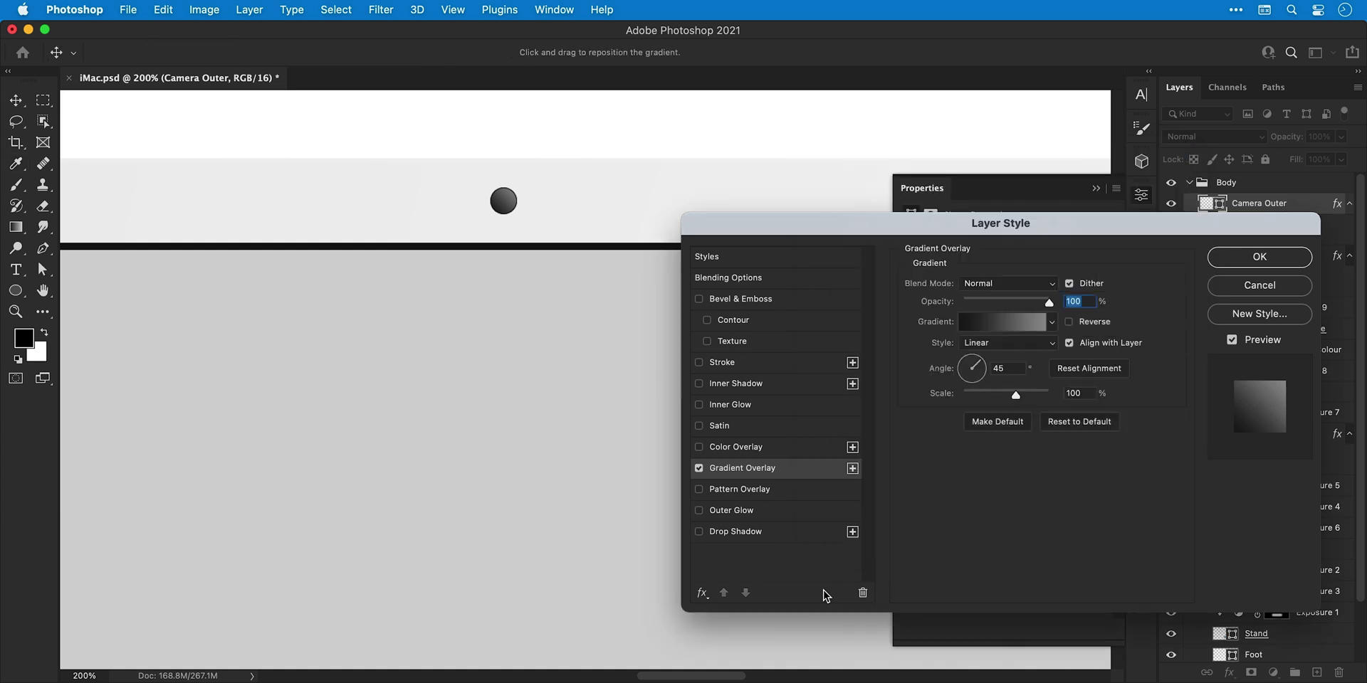
key("Return")
left_click(952, 379)
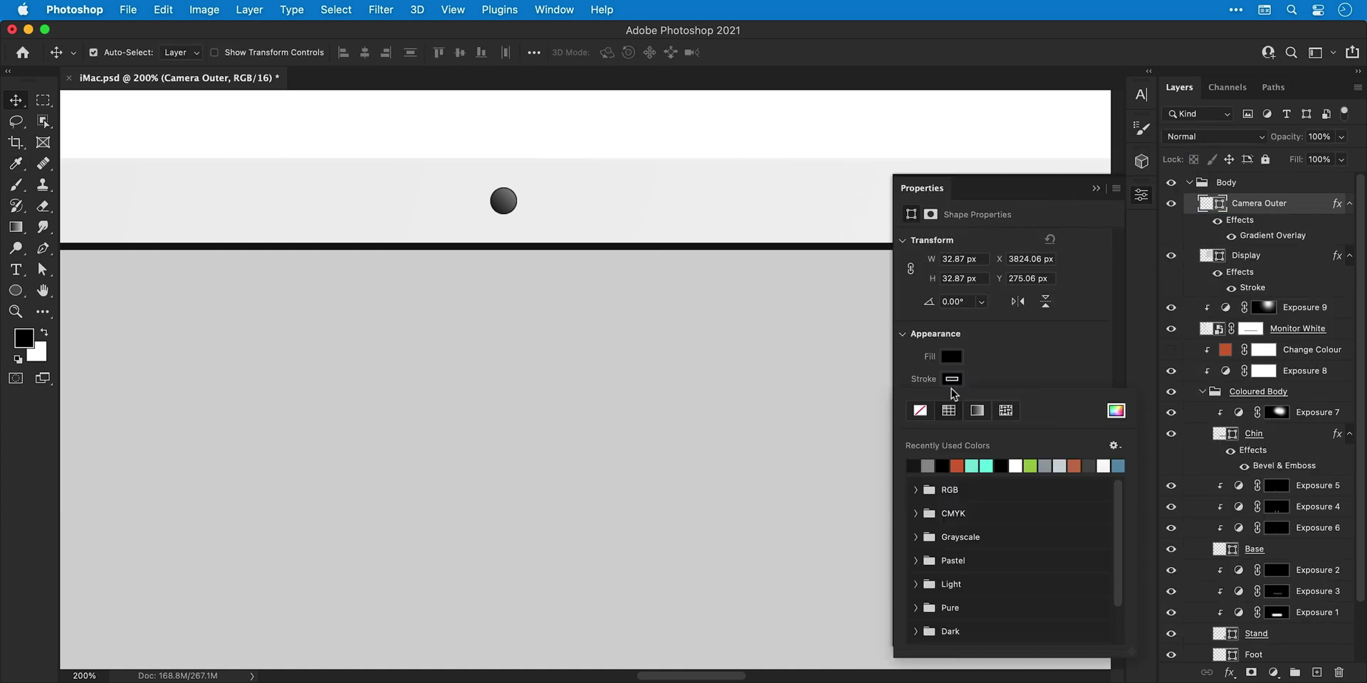
left_click(923, 412)
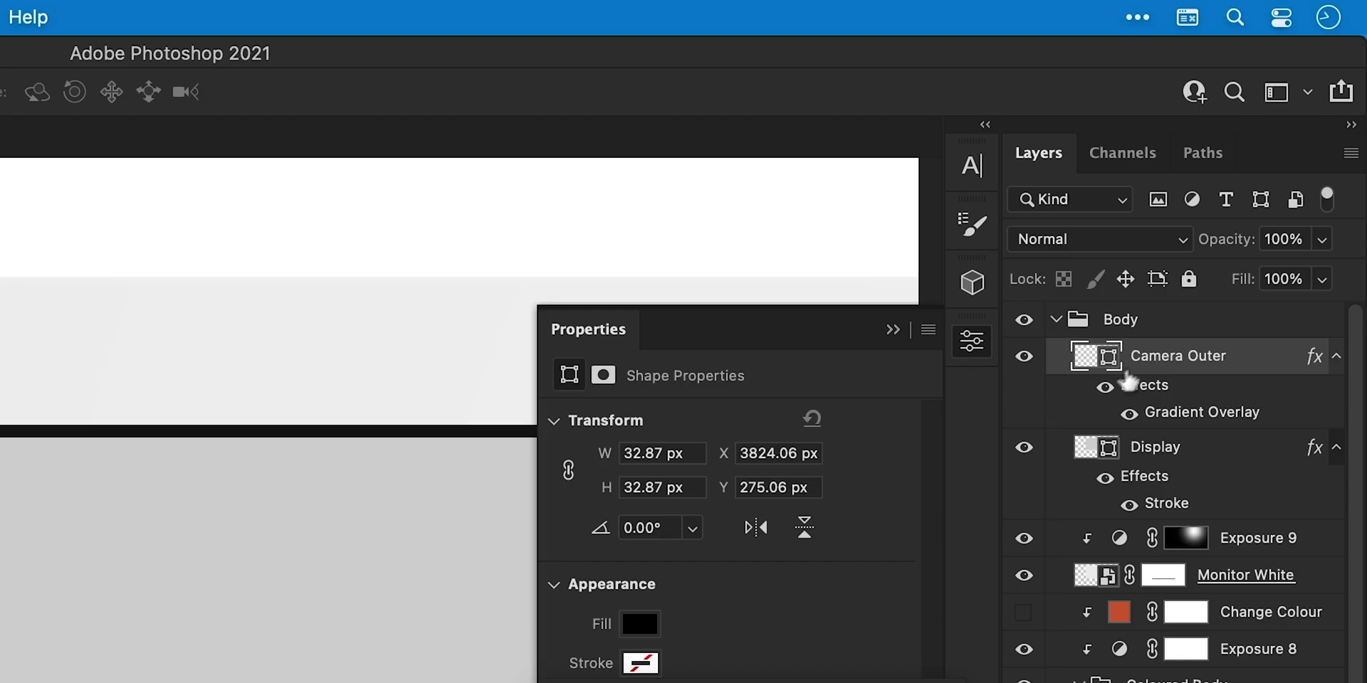
- Duplicate the Camera Outer layer and rename the copy as Camera Lens
key("super+j")
double_click(1143, 356)
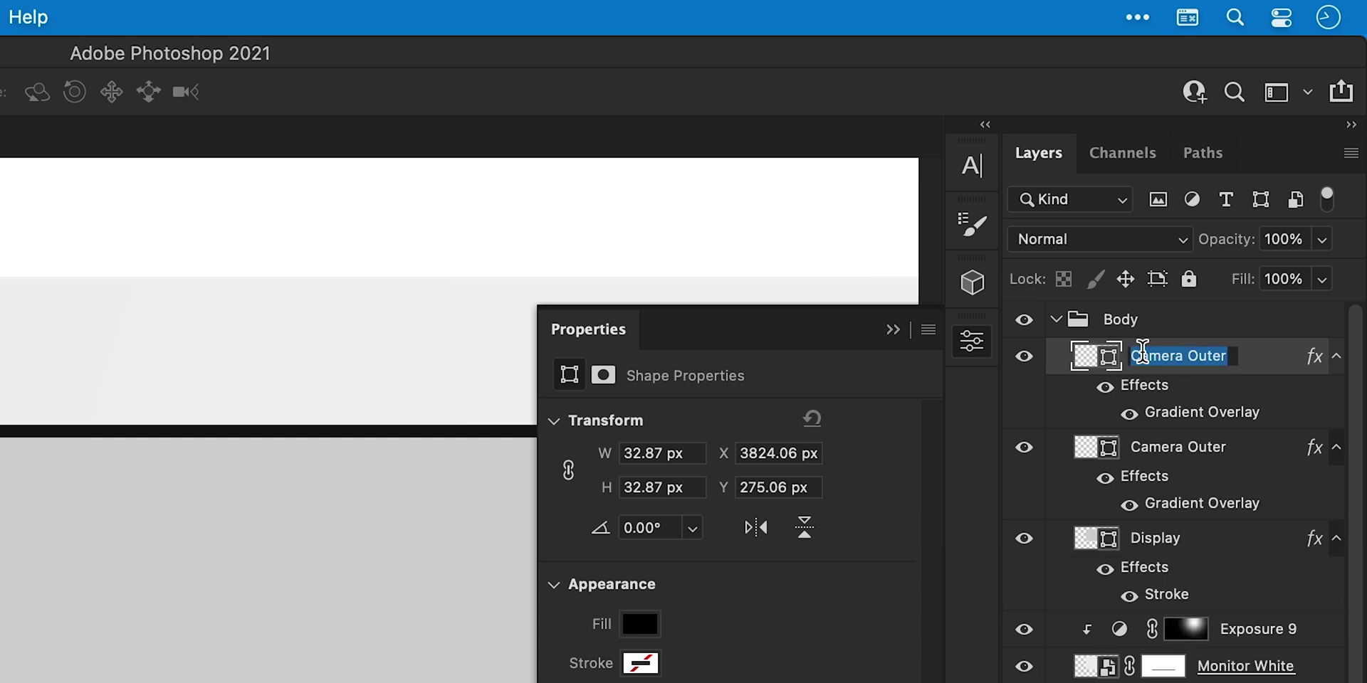
key("Right")
key("BackSpace")
key("BackSpace")
key("BackSpace")
key("BackSpace")
key("BackSpace")
type("Lens")
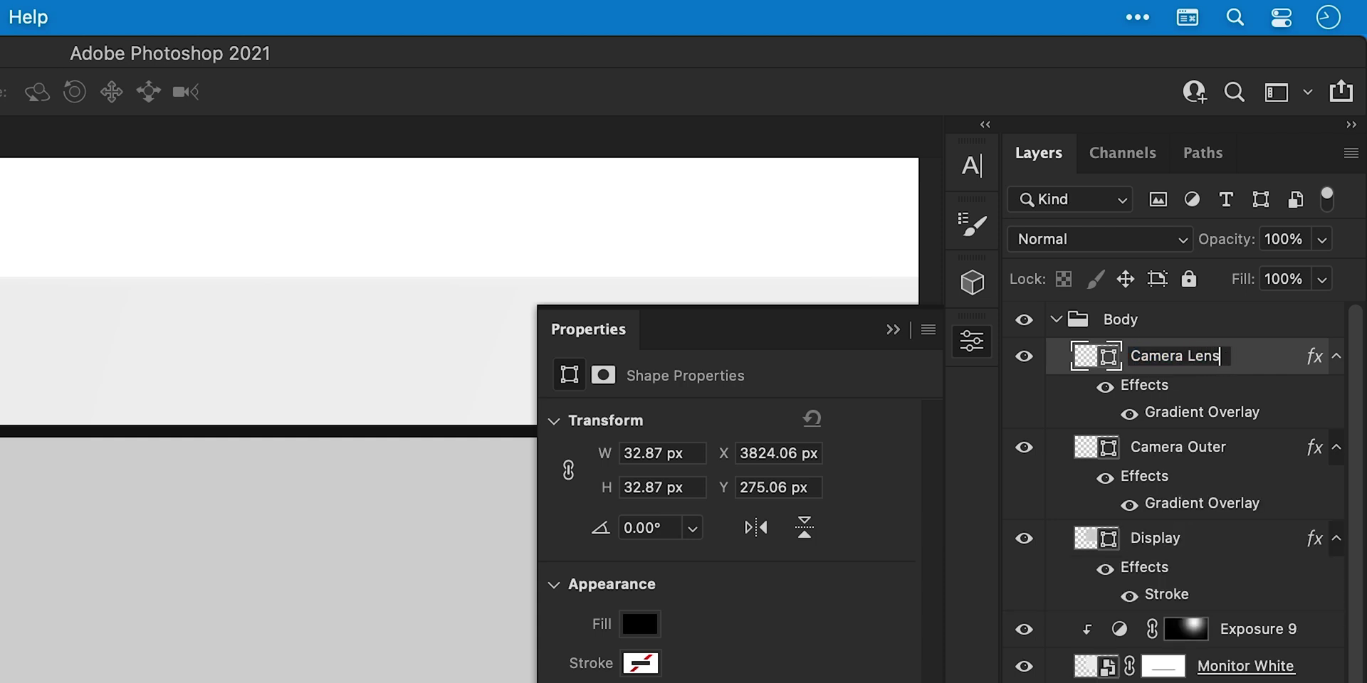
key("Return")
- Add a Color Overlay in near-black #090909 at 100% opacity to the Camera Lens layer
right_click(1142, 353)
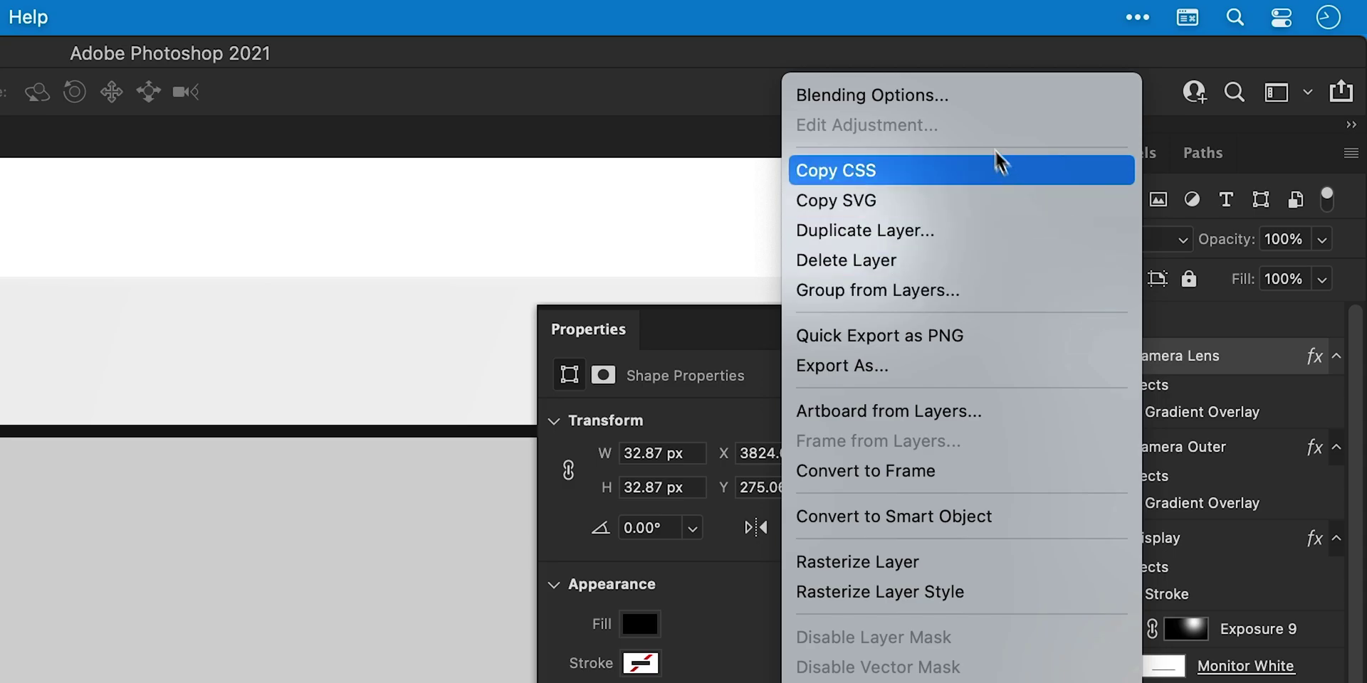
left_click(952, 101)
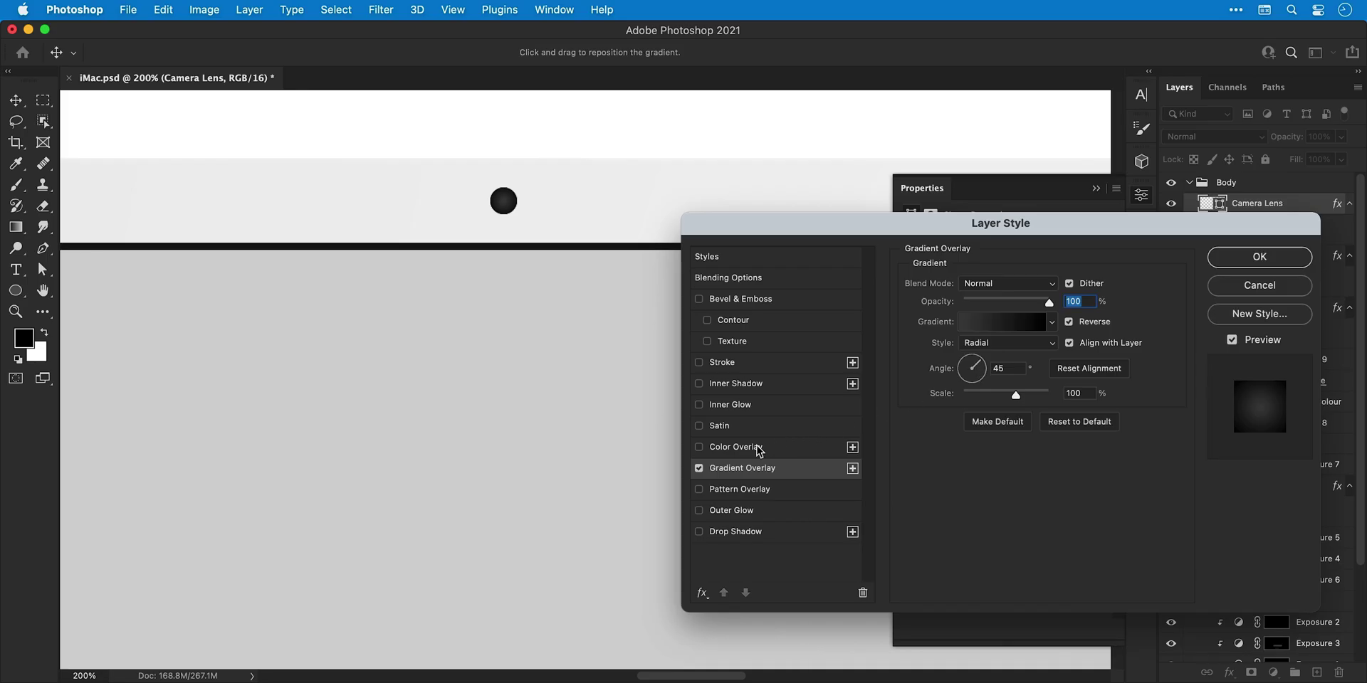
left_click(760, 451)
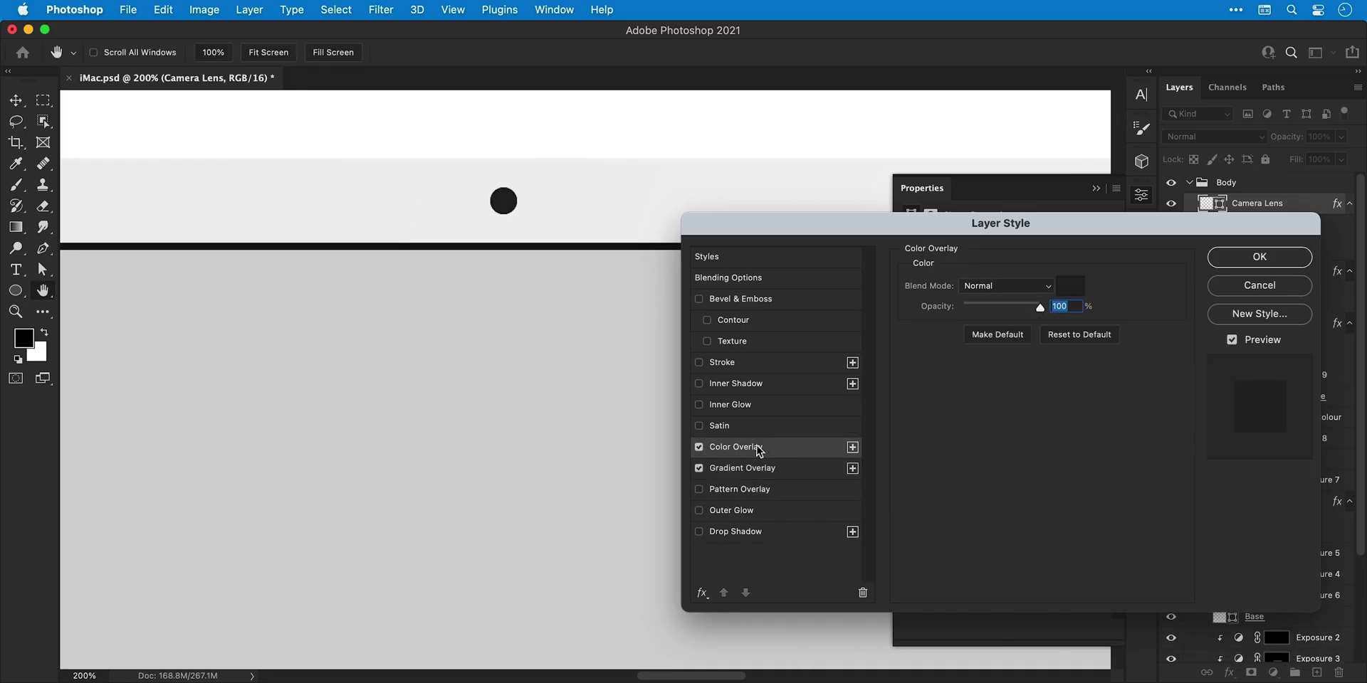
left_click(1074, 292)
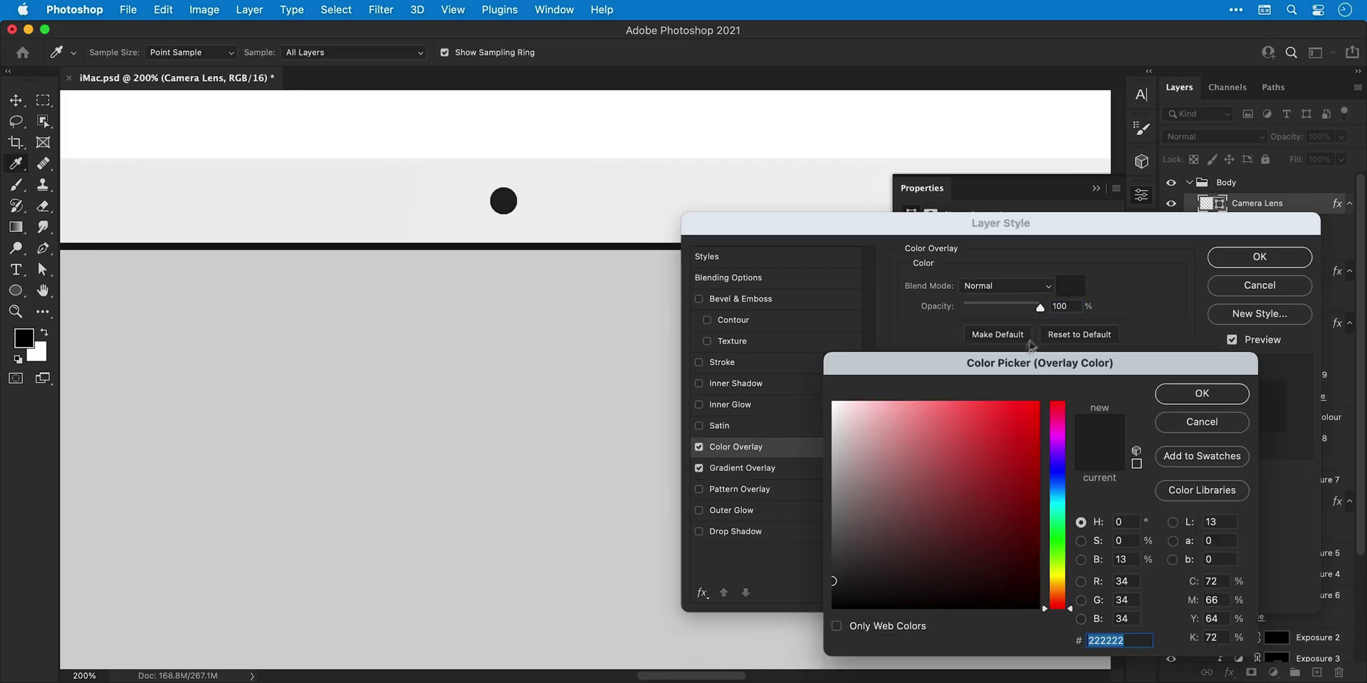
left_click_drag(876, 500, 829, 602)
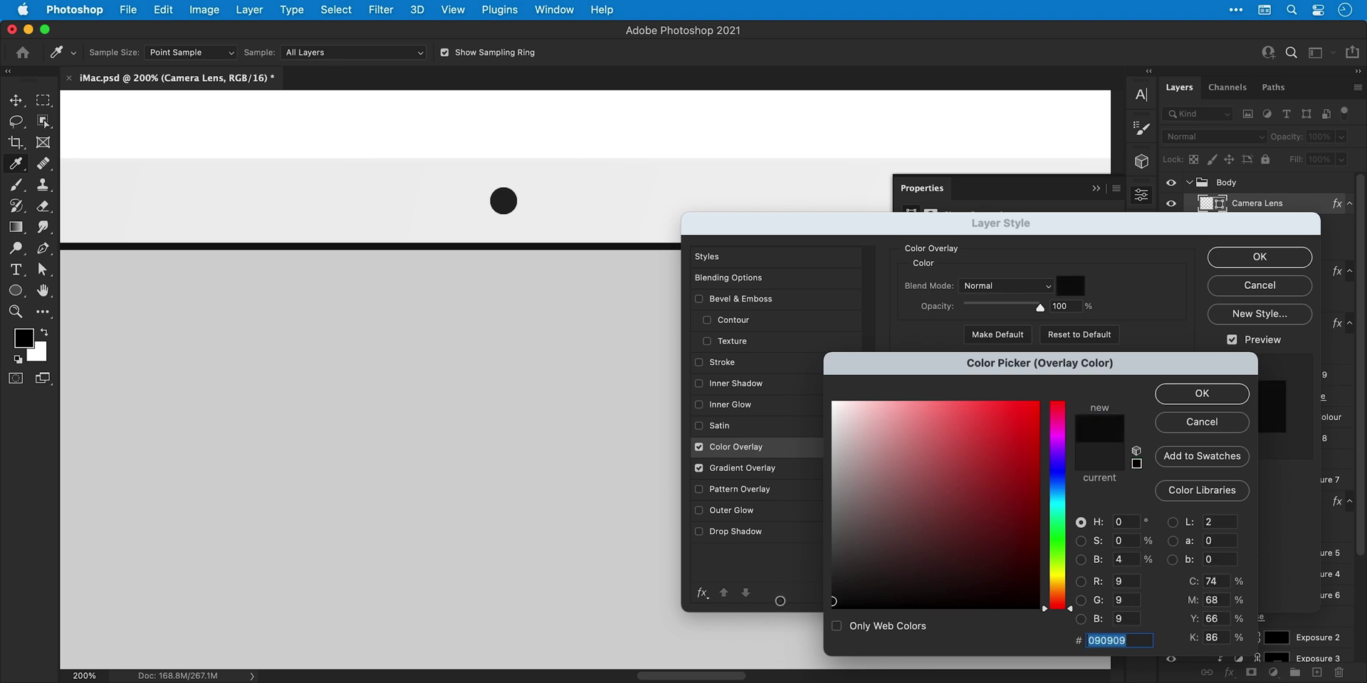
key("Return")
- Scale the Camera Lens circle down proportionally from its centre to 21.1 px
key("Return")
key("super+t")
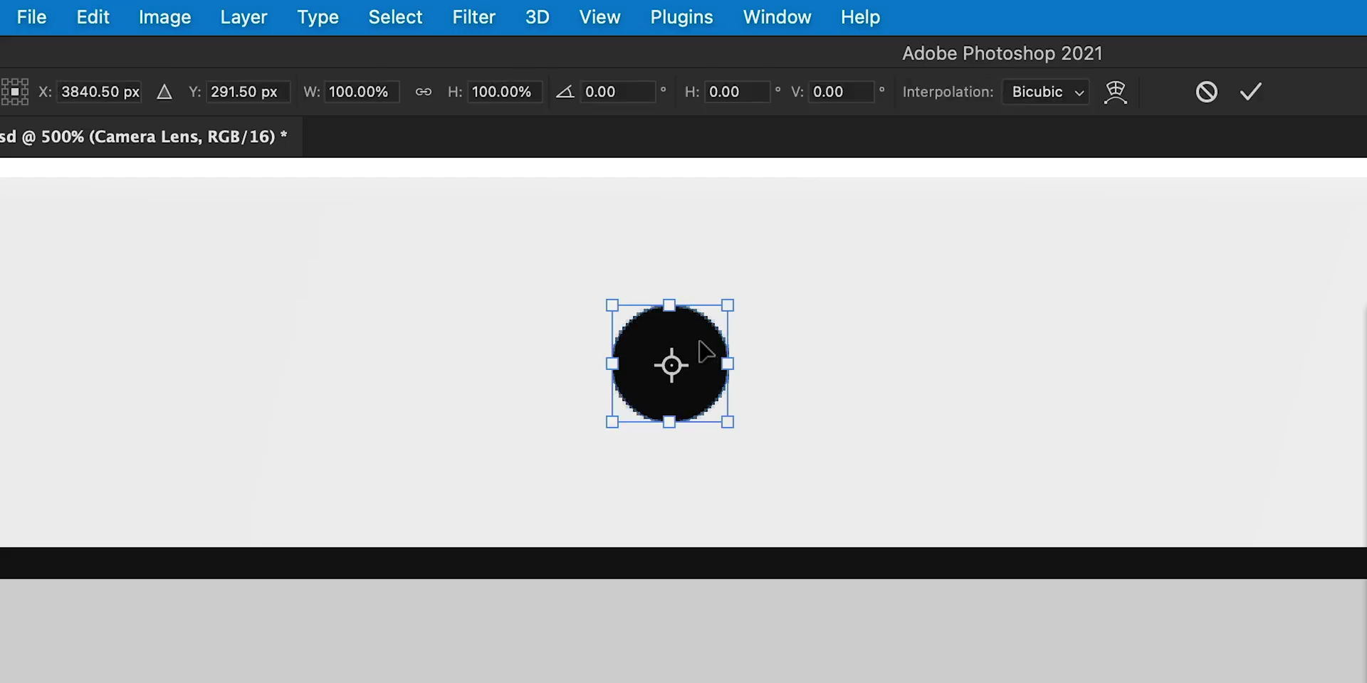
left_click_drag(729, 308, 709, 324)
key("Return")
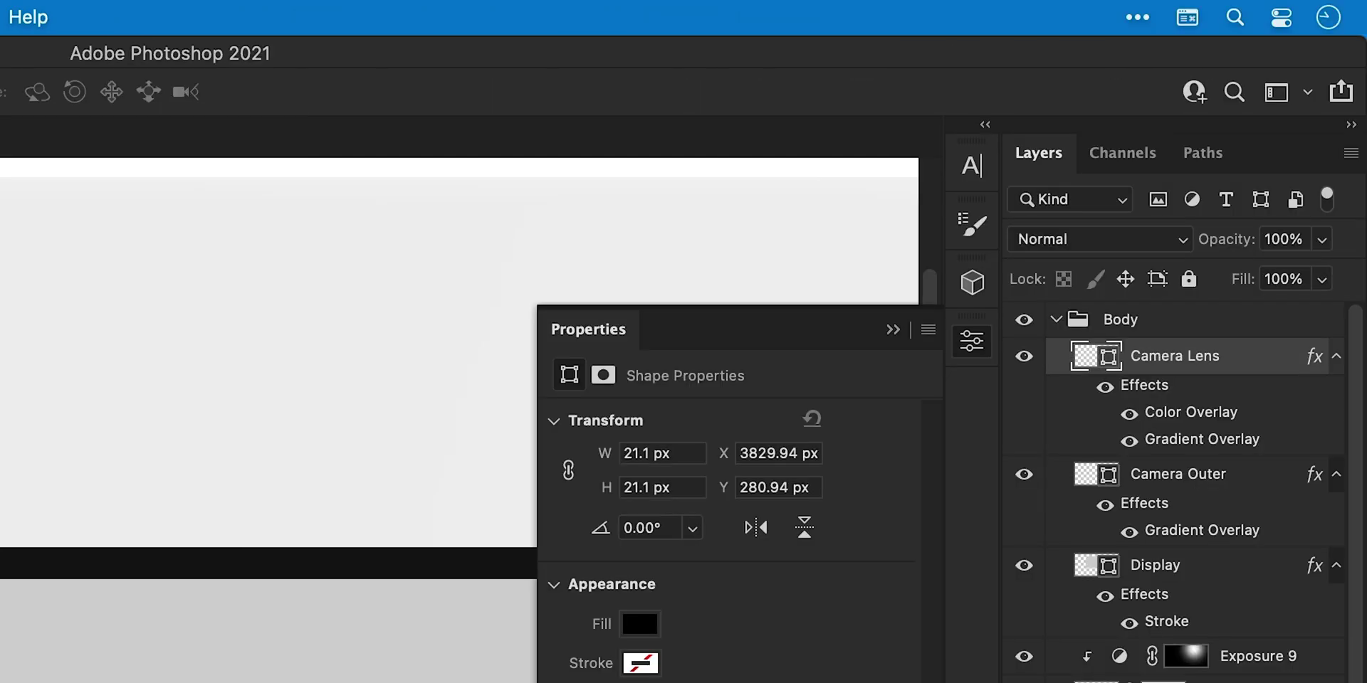
- Add a new empty layer above Camera Lens and name it Camera Highlight
key("alt+shift+super+n")
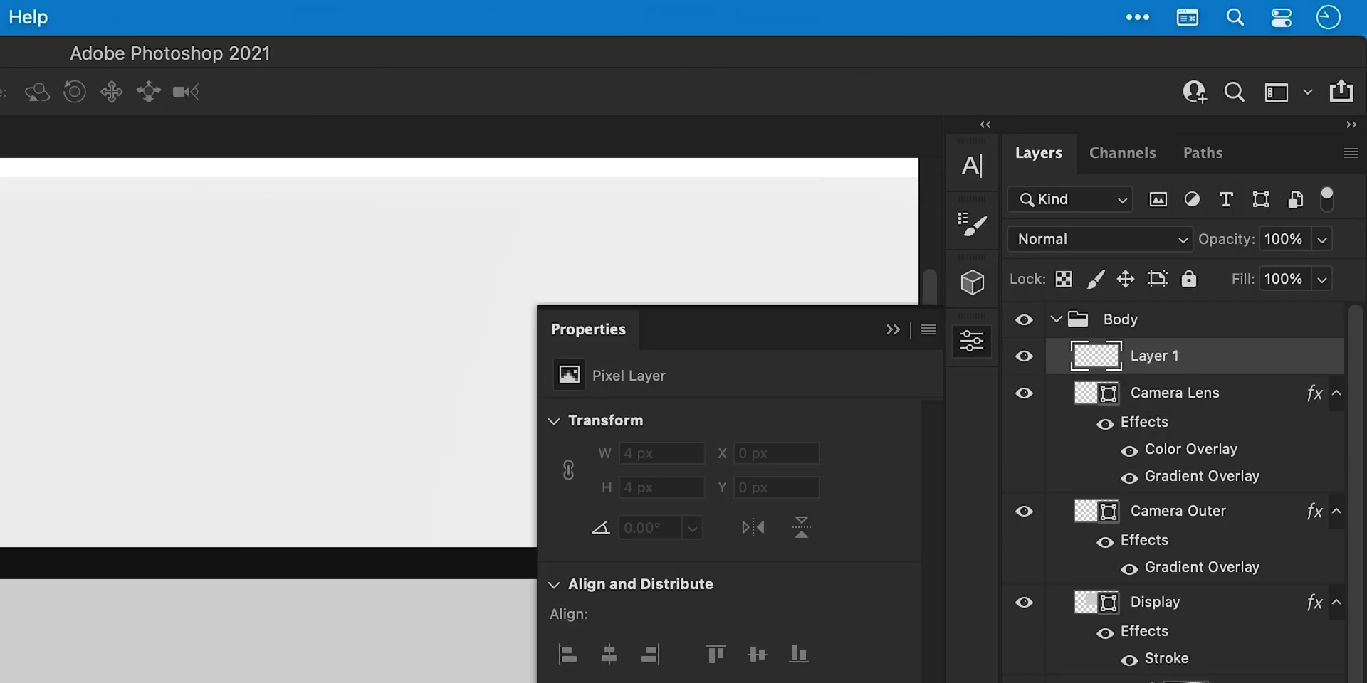
double_click(1160, 356)
type("Camera Highlight")
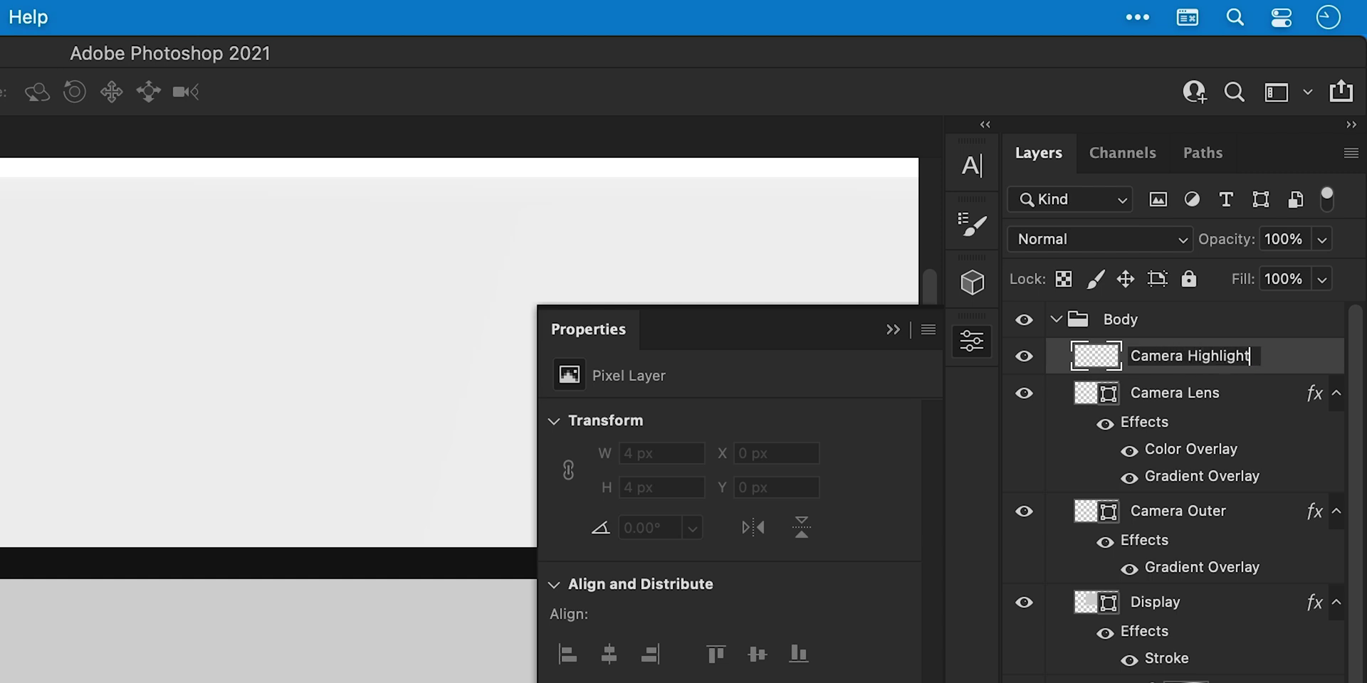
key("Return")
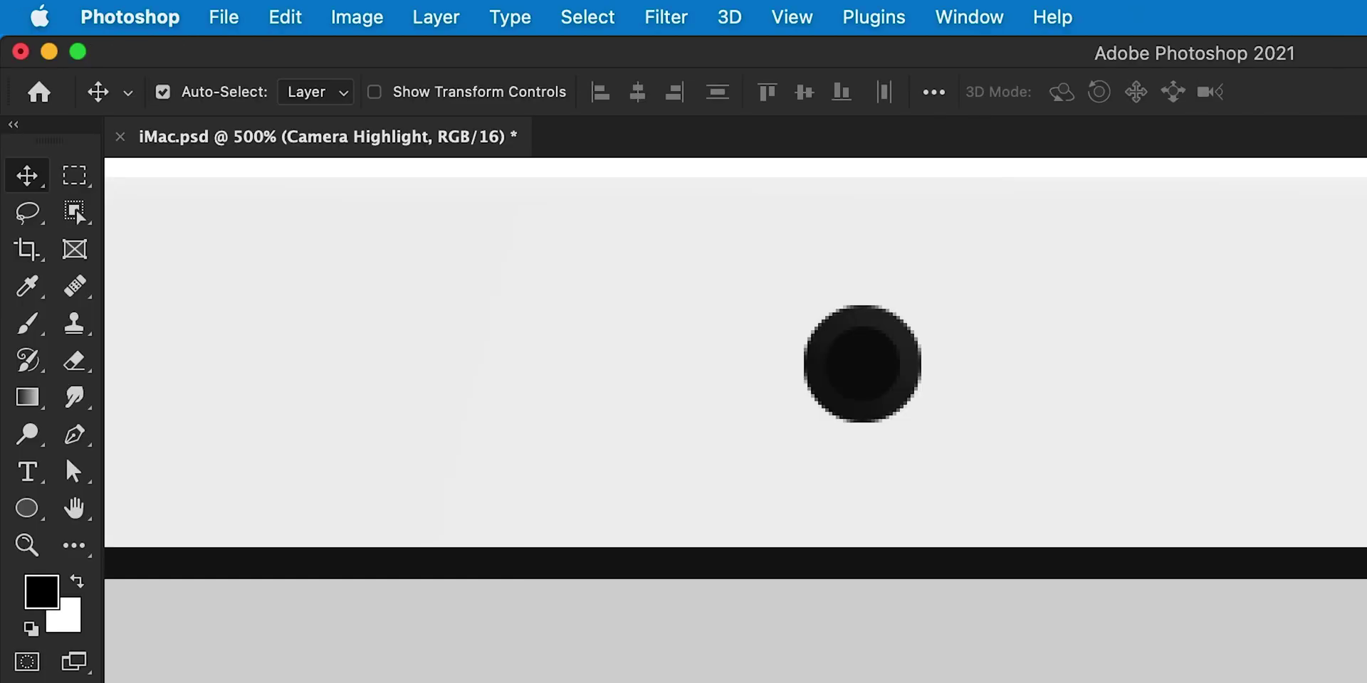
- Paint a single white dab on the lens's upper right with a small soft brush at 80% opacity
key("x")
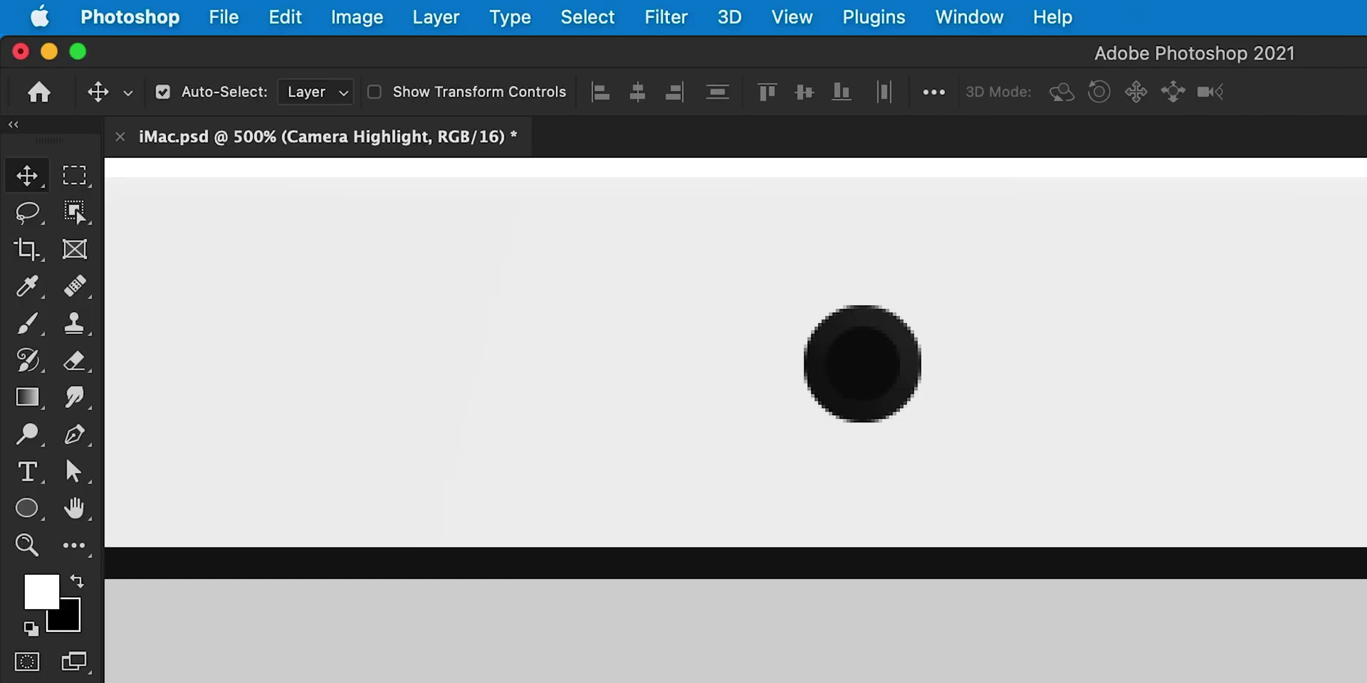
left_click(32, 328)
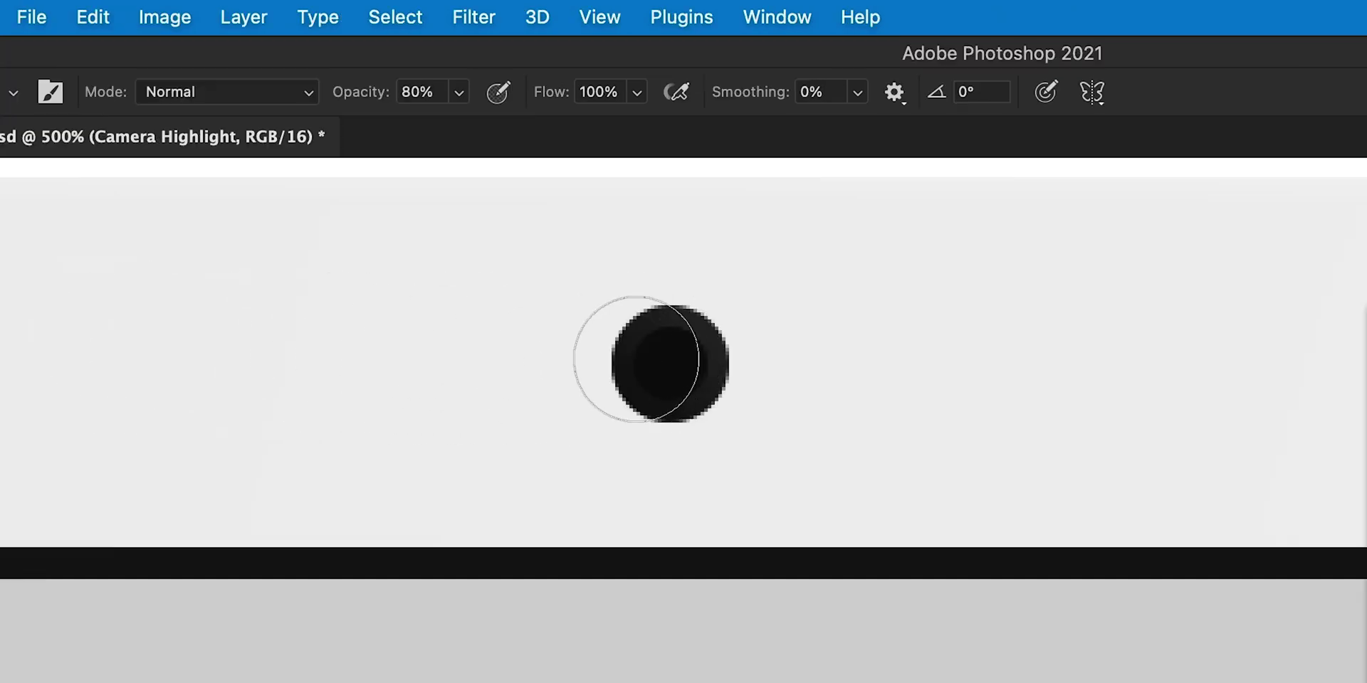
key("bracketleft")
key("bracketleft")
key("bracketleft")
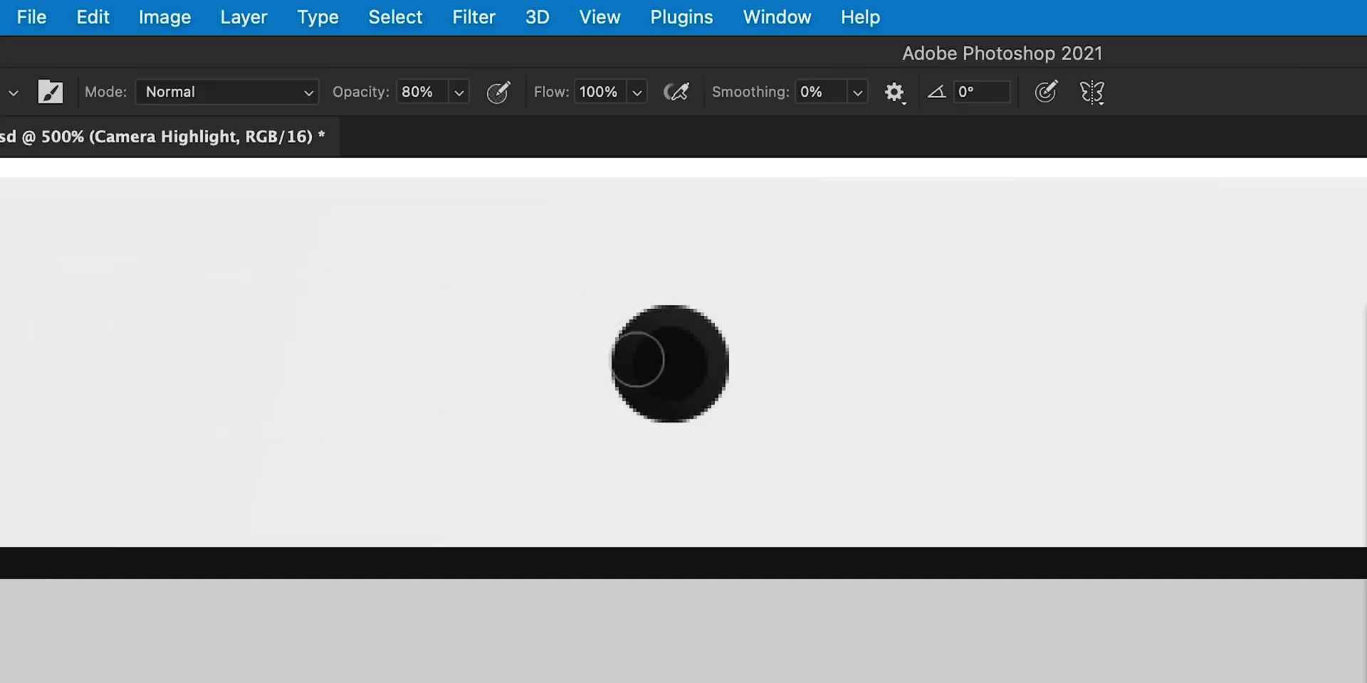
left_click(689, 350)
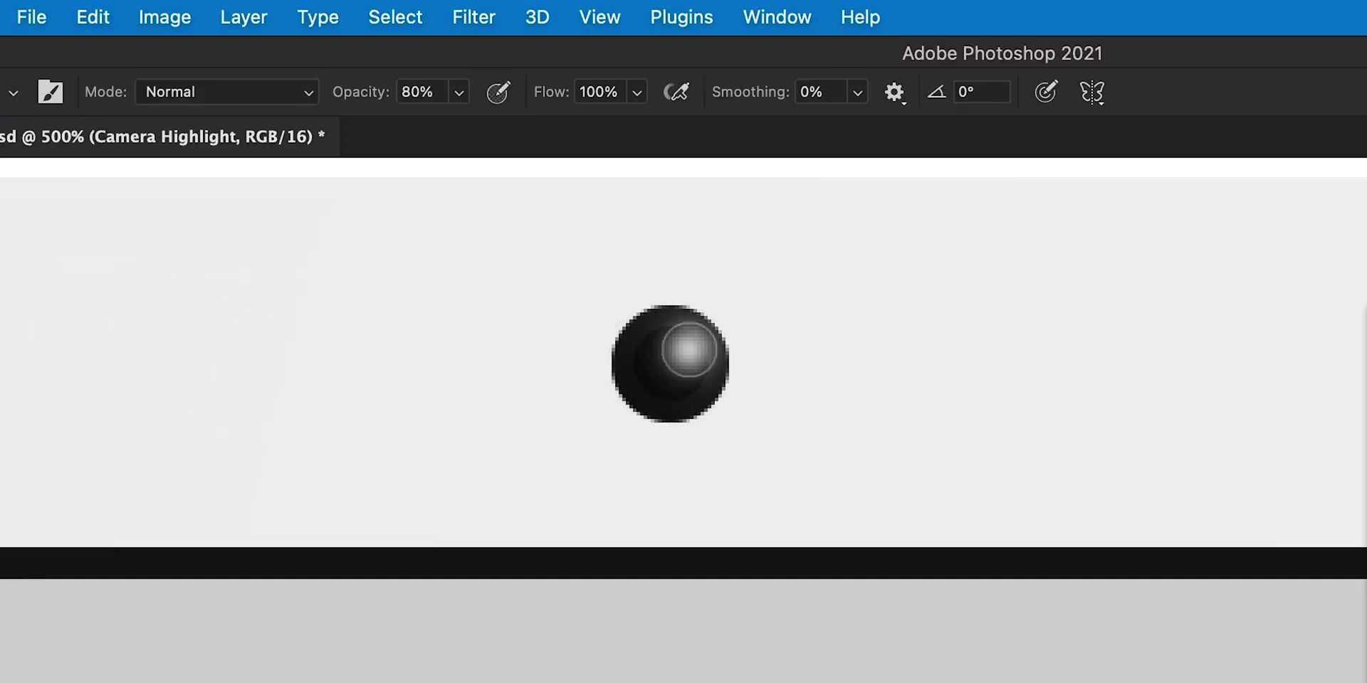
- Lower the Camera Highlight layer's opacity to 30%
key("v")
left_click(1309, 208)
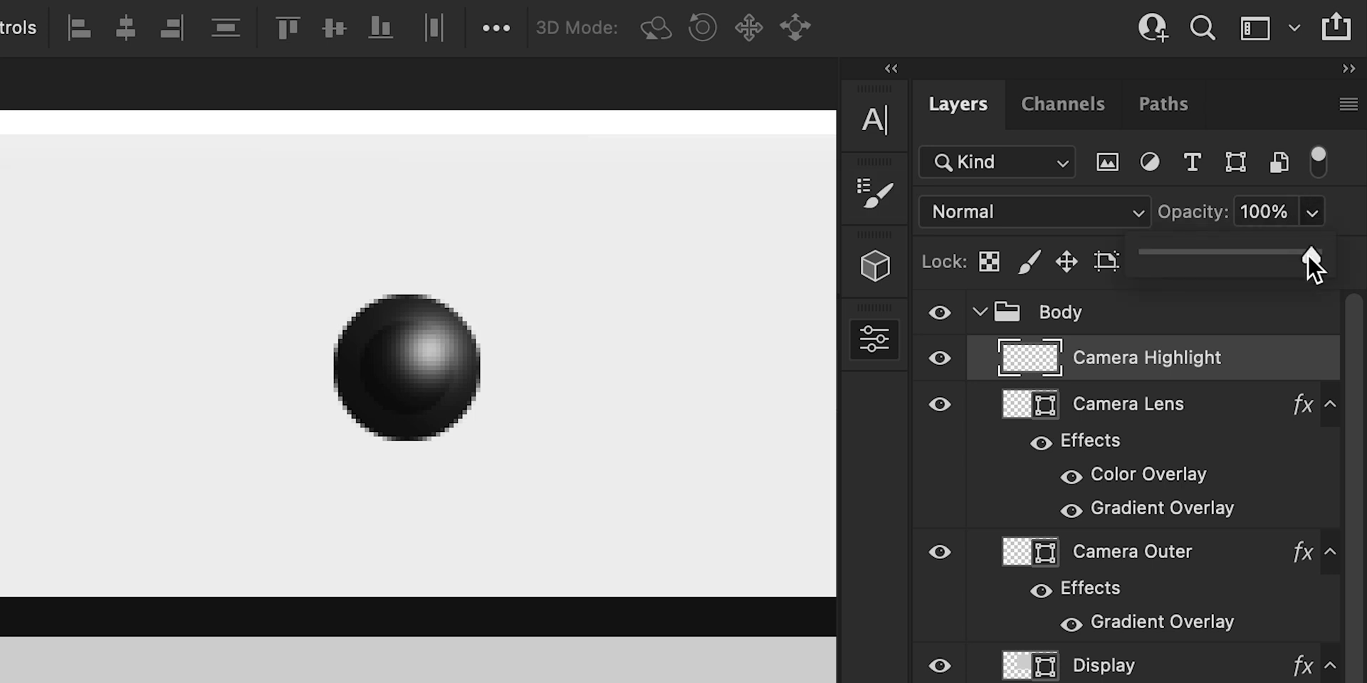
left_click_drag(1250, 258, 1198, 259)
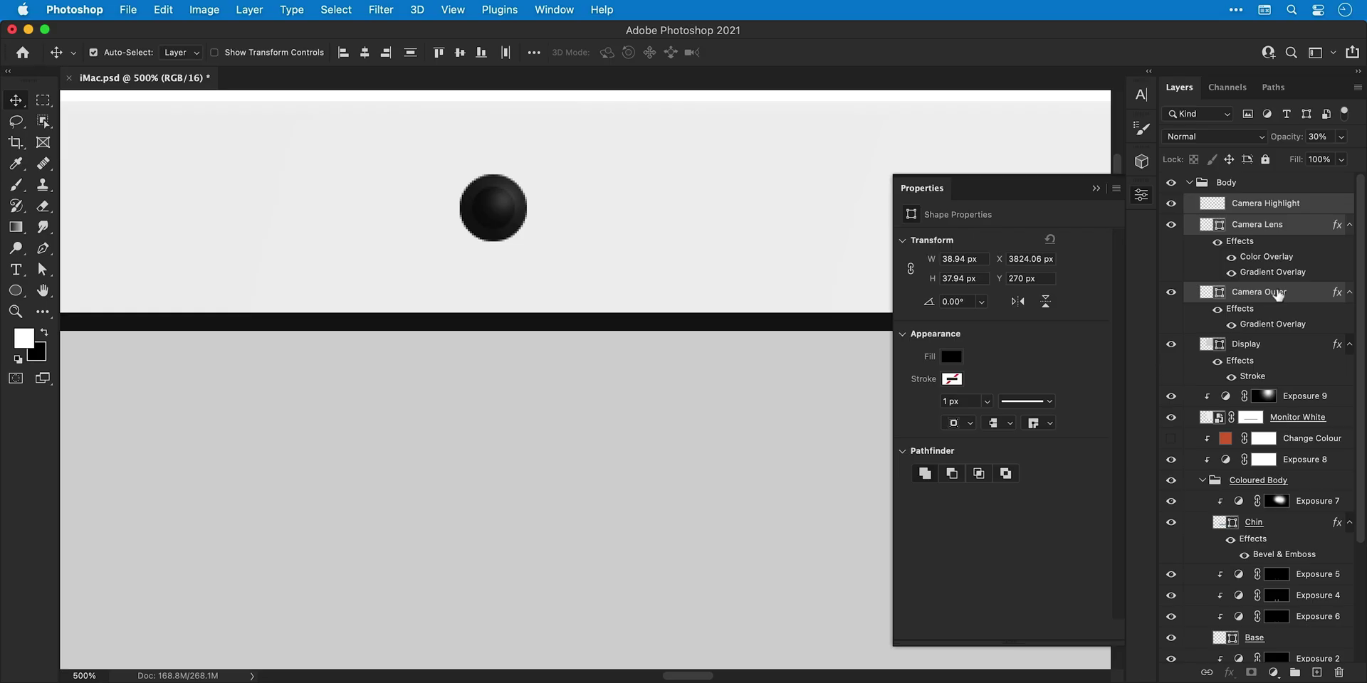
- Group the Camera Highlight, Camera Lens and Camera Outer layers and name the group Camera
key("super+g")
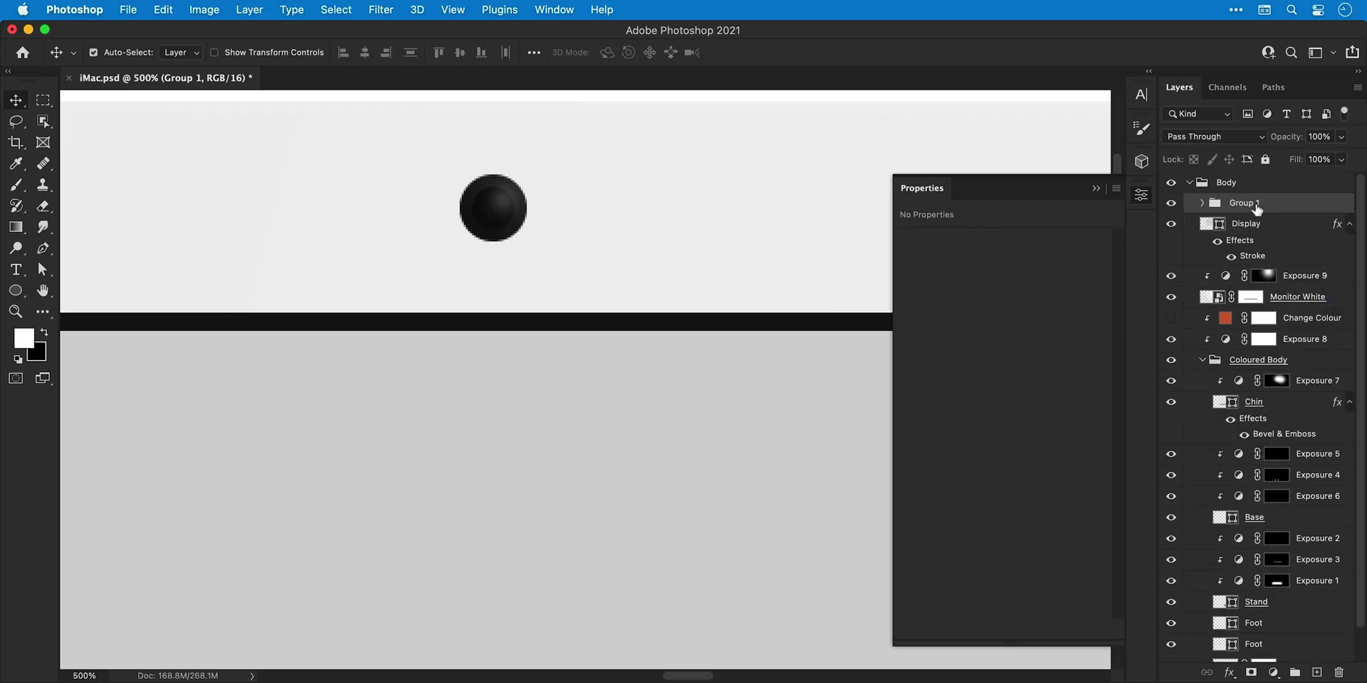
type("Camera")
key("Return")
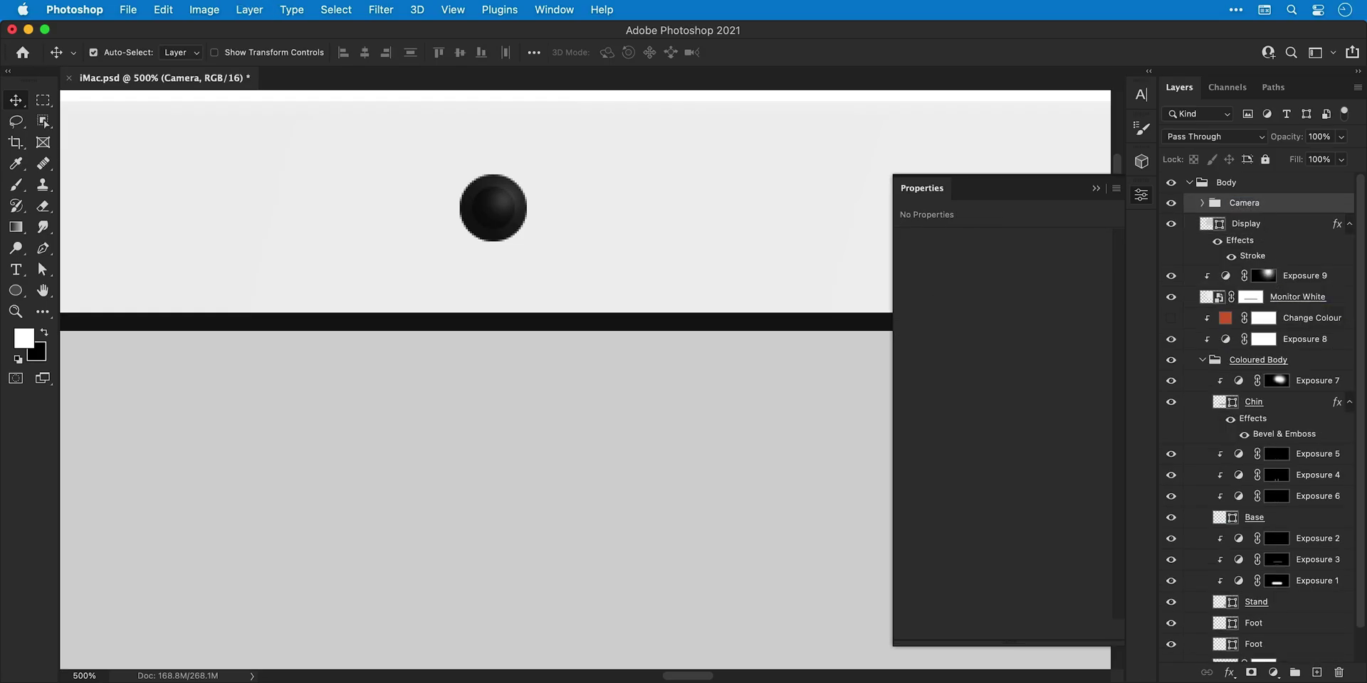